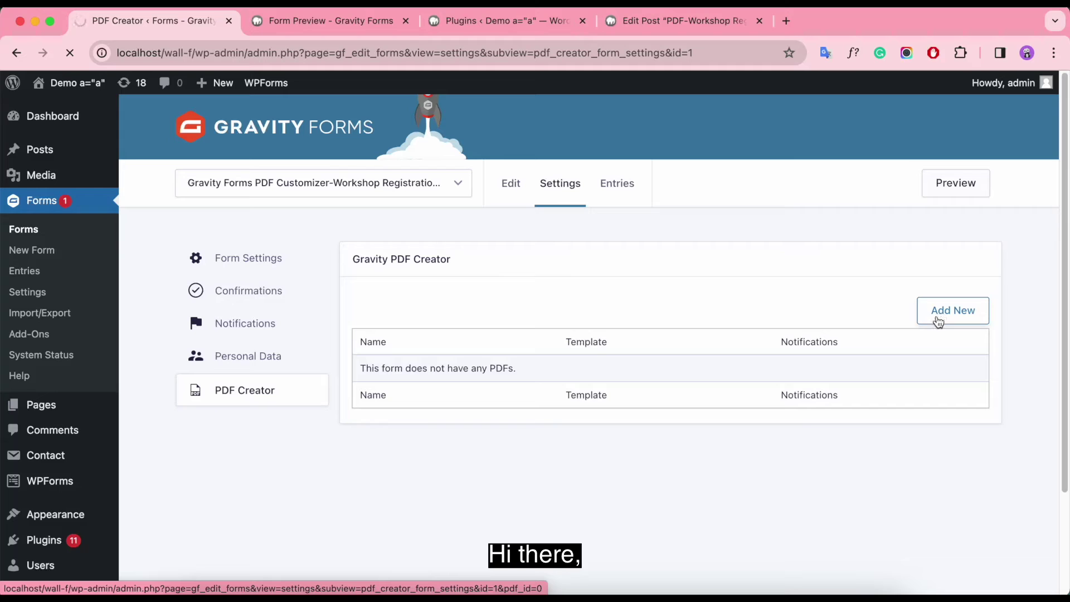
Step: Start a new PDF setting, trying the HTML upload option before returning to Use design template
left_click(441, 354)
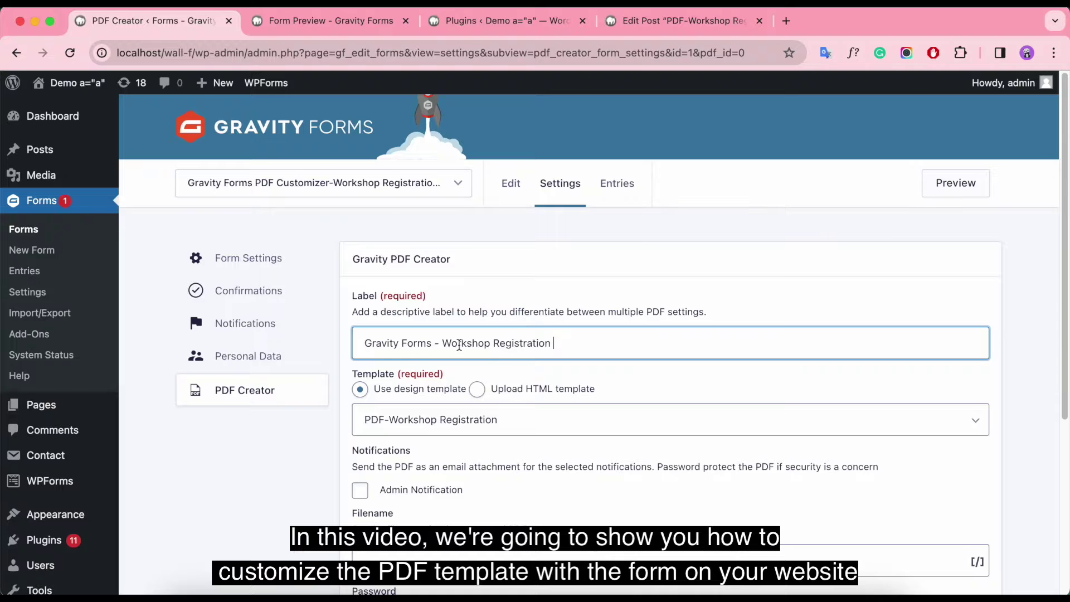
scroll(458, 346, "down", 2)
left_click(476, 303)
scroll(679, 383, "down", 5)
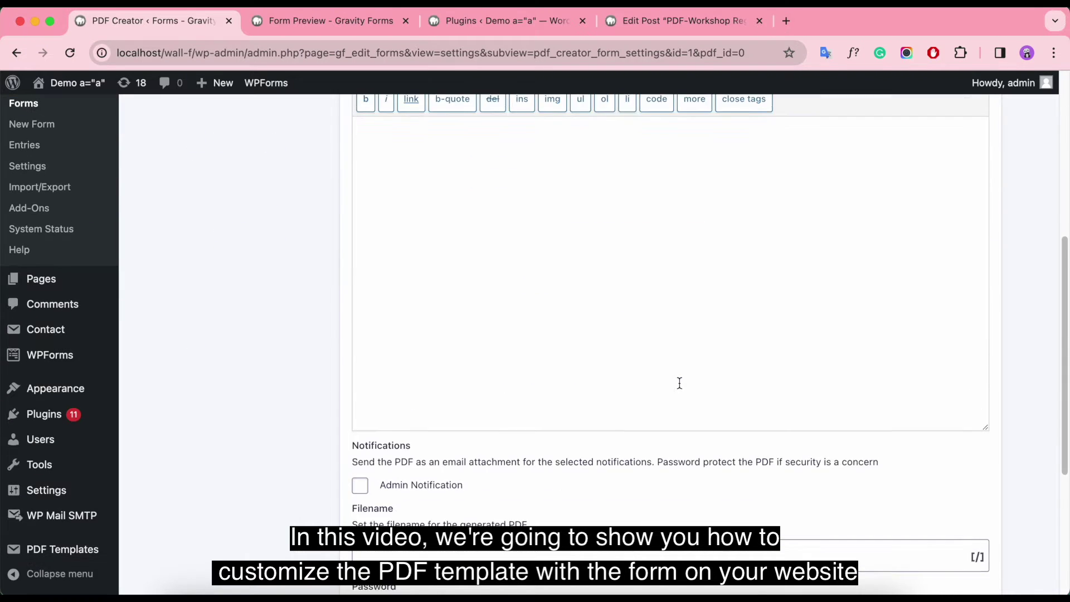
scroll(679, 383, "up", 8)
left_click(371, 386)
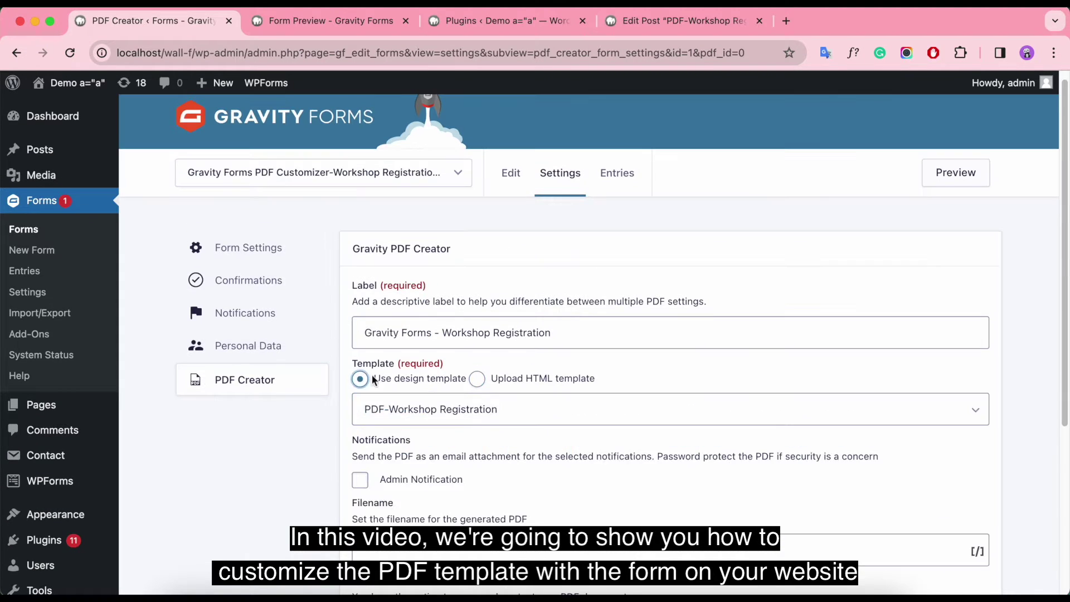
scroll(647, 375, "down", 3)
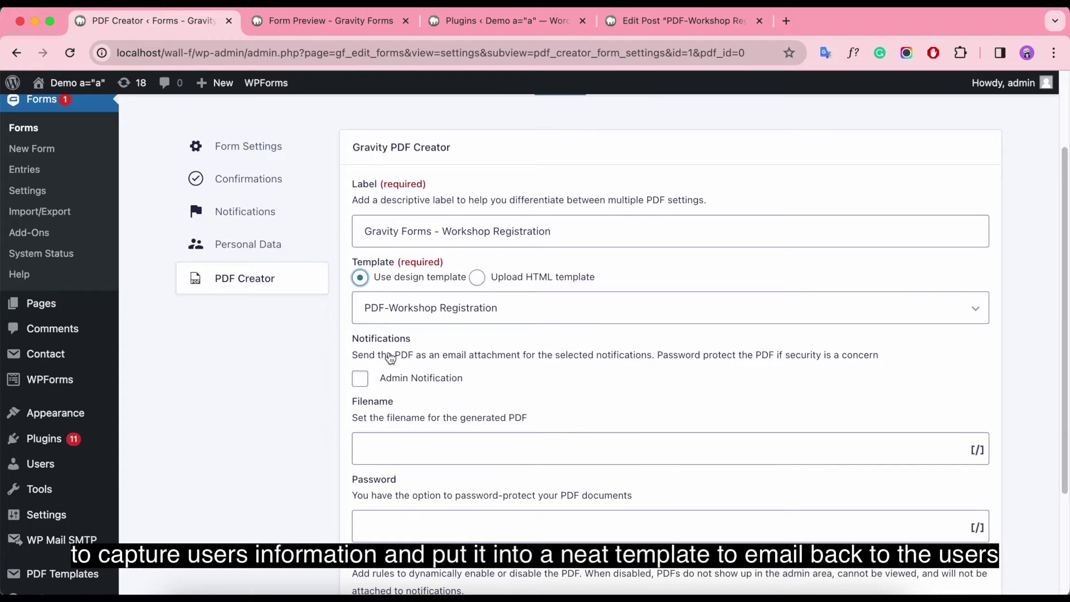
Step: Choose the PDF-Workshop Registration template and attach the PDF to Admin Notification
left_click(396, 319)
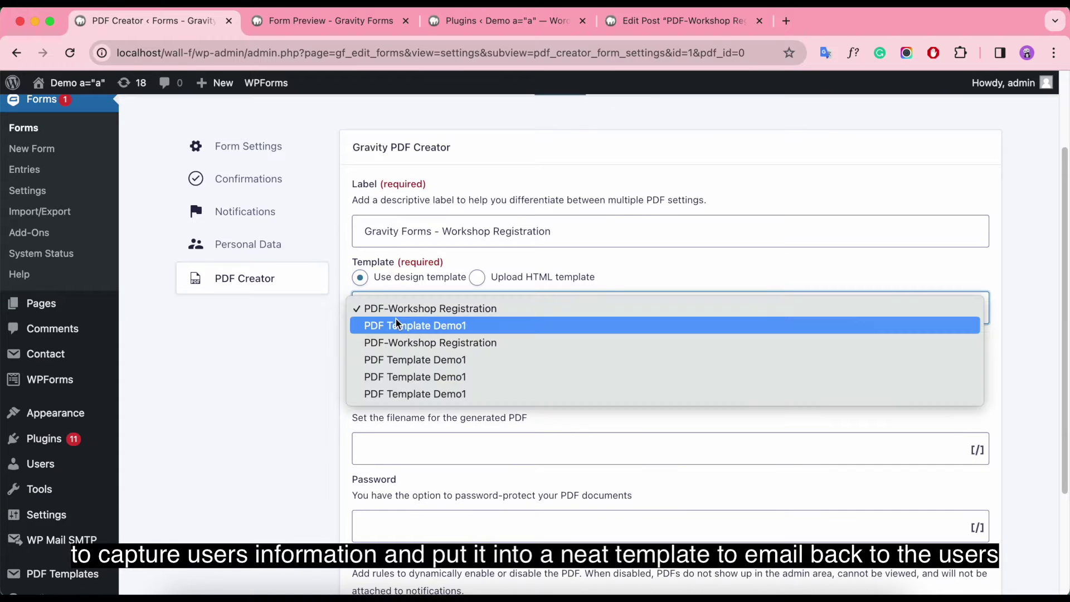
left_click(549, 315)
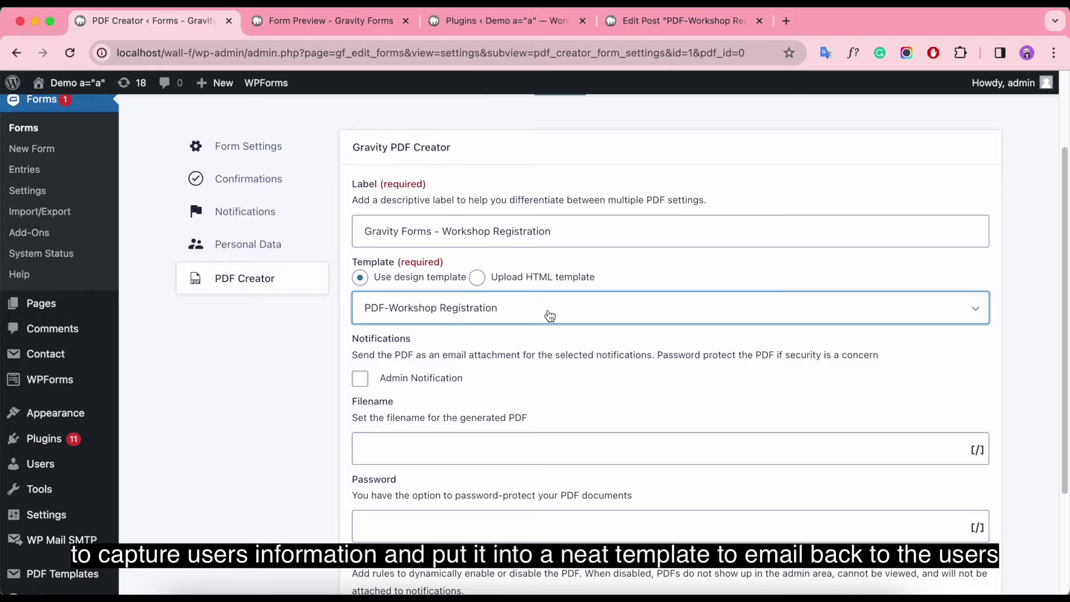
left_click(360, 378)
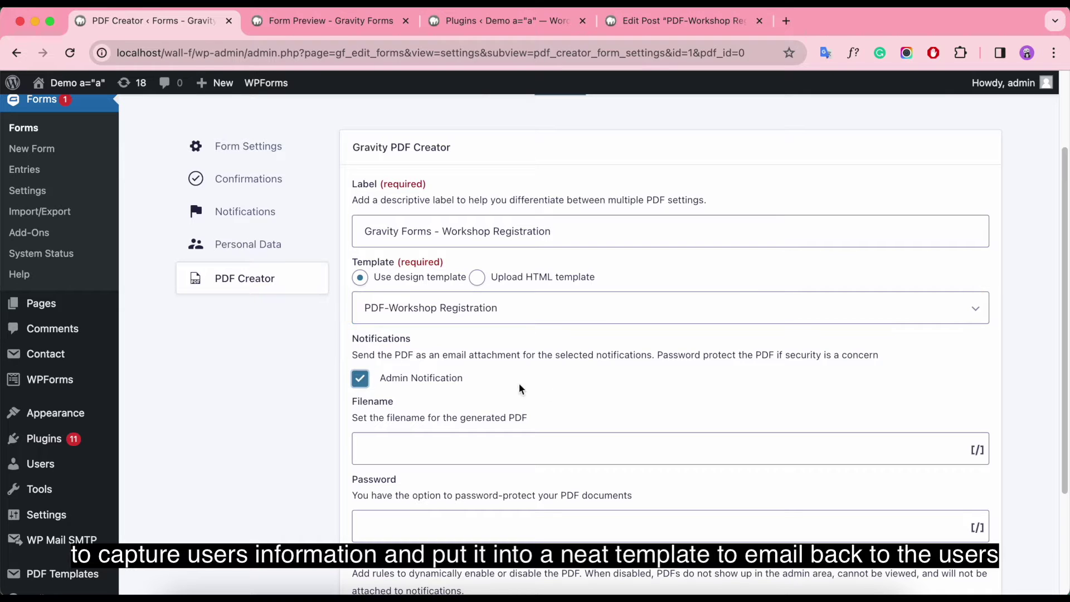
scroll(557, 389, "down", 1)
left_click(649, 412)
Step: Set the filename to {Name (Last)}-{Name (First)}-workshop-registration-december using the merge-tag picker
left_click(979, 407)
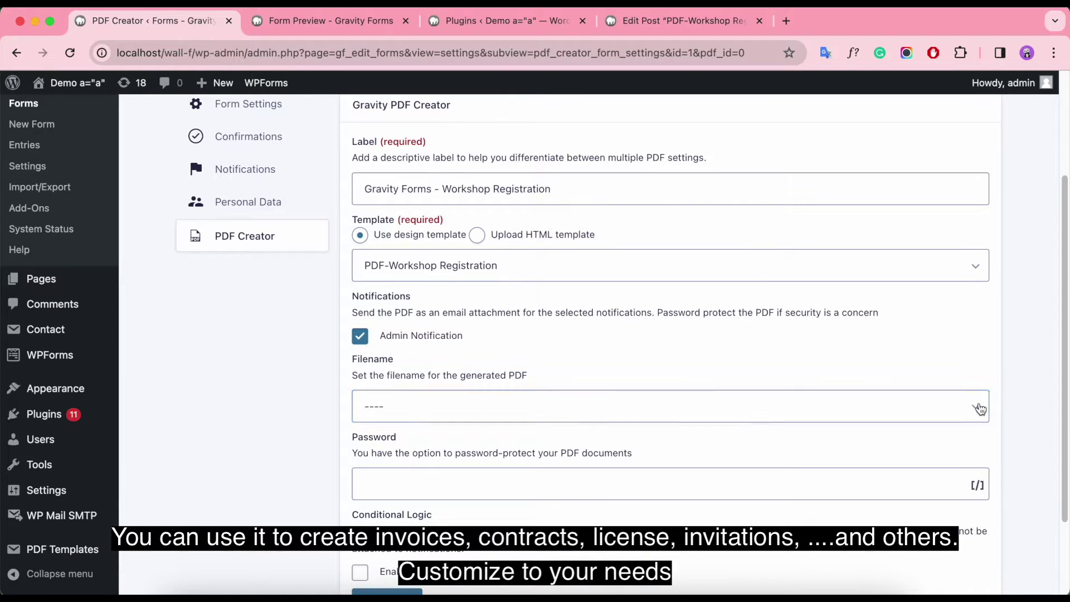
left_click(980, 408)
left_click(565, 512)
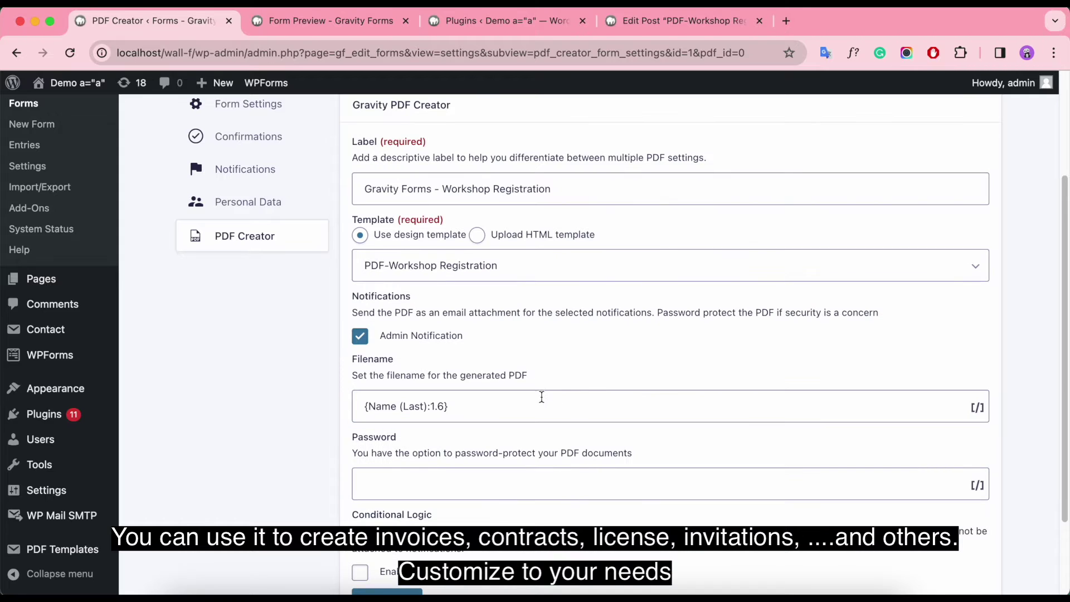
left_click(544, 409)
type("-")
left_click(977, 408)
left_click(960, 413)
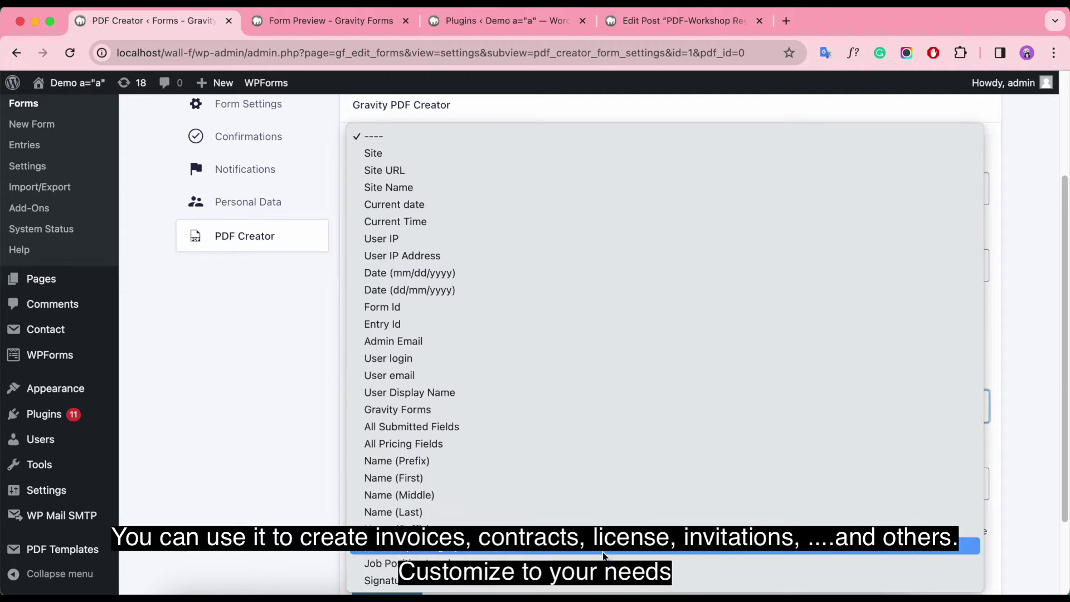
left_click(549, 478)
left_click(555, 402)
type("-{Name (First):1.3}-workshop-registration-dec")
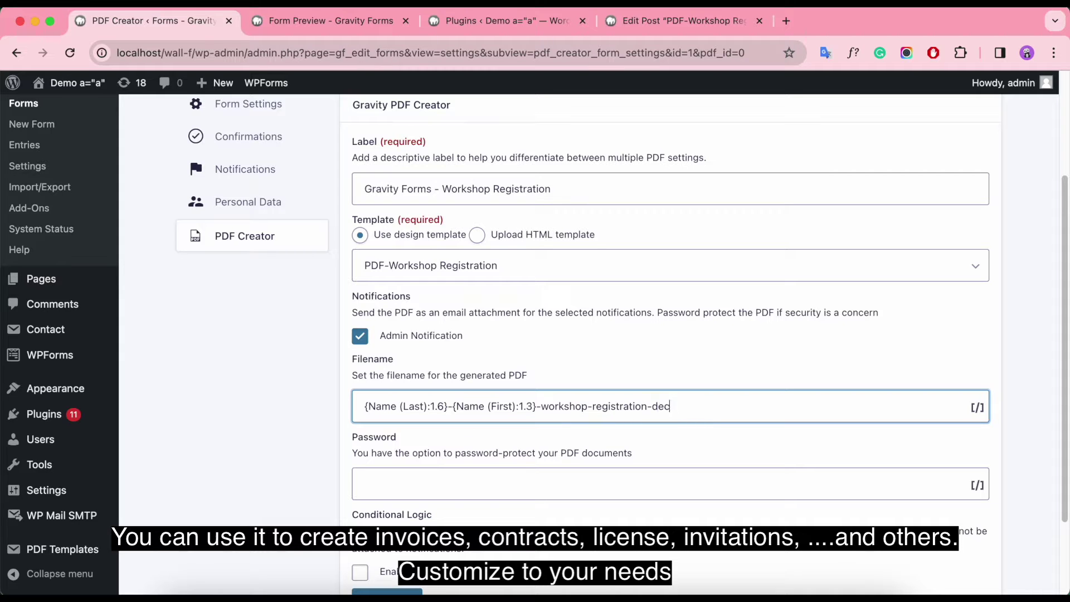
type("ember")
scroll(517, 406, "down", 2)
Step: Enable conditional logic with the rule set to Enable and matching All conditions
left_click(462, 385)
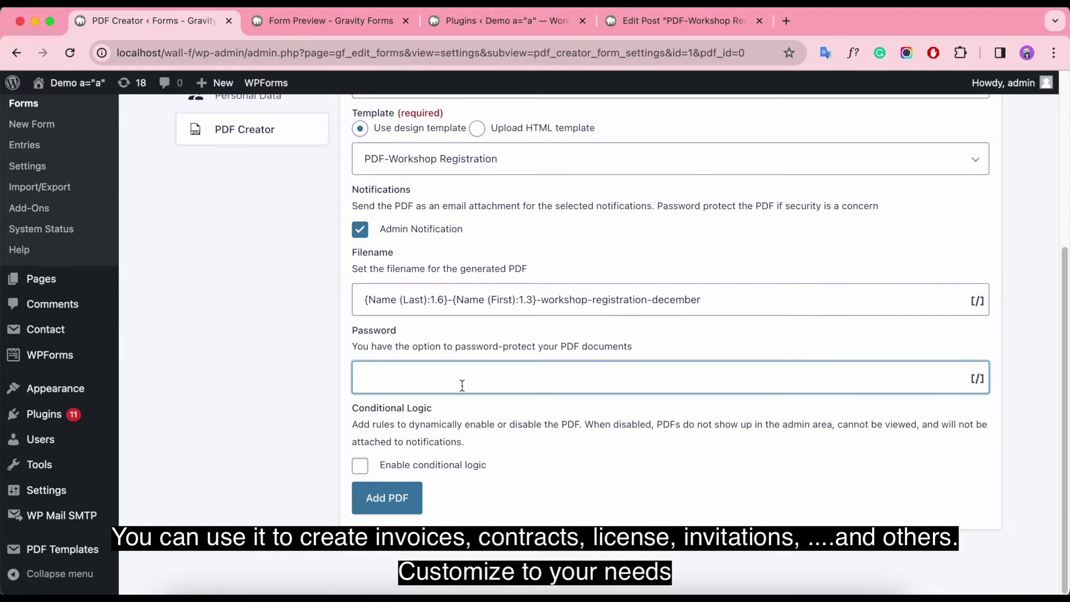
left_click(361, 467)
scroll(423, 423, "down", 2)
left_click(457, 418)
left_click(382, 434)
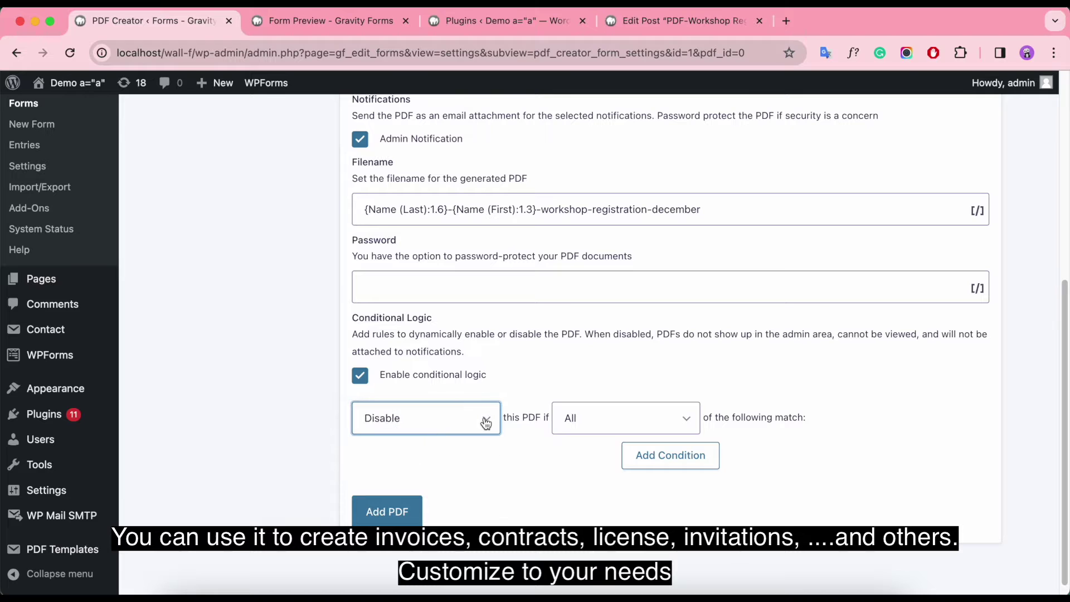
left_click(430, 418)
left_click(429, 401)
left_click(646, 418)
left_click(646, 418)
left_click(645, 418)
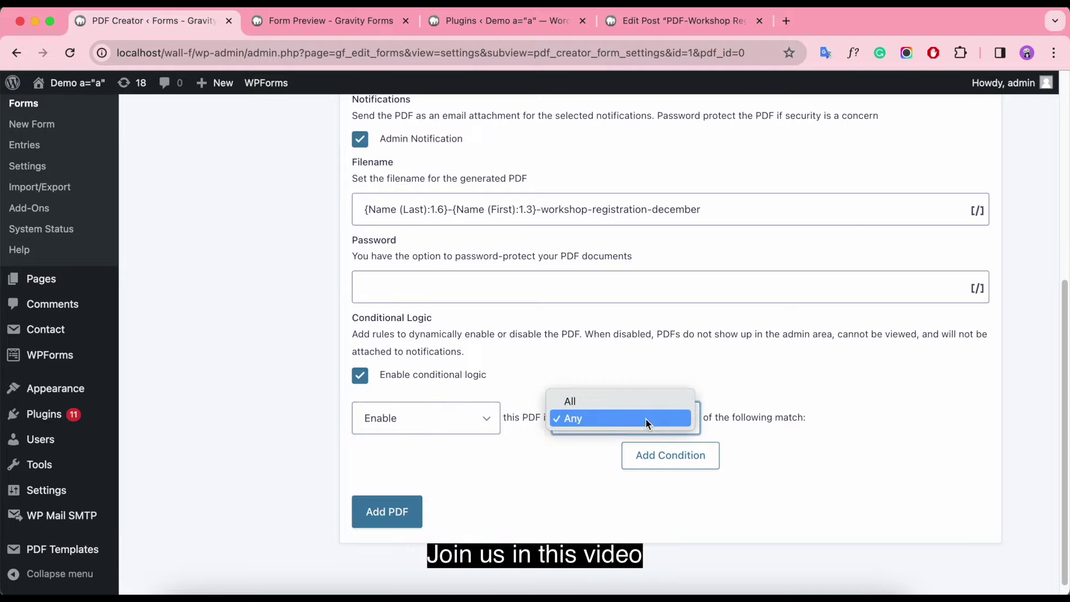
left_click(731, 444)
Step: Add a first condition rule based on the Job Position Level field
left_click(674, 454)
left_click(413, 511)
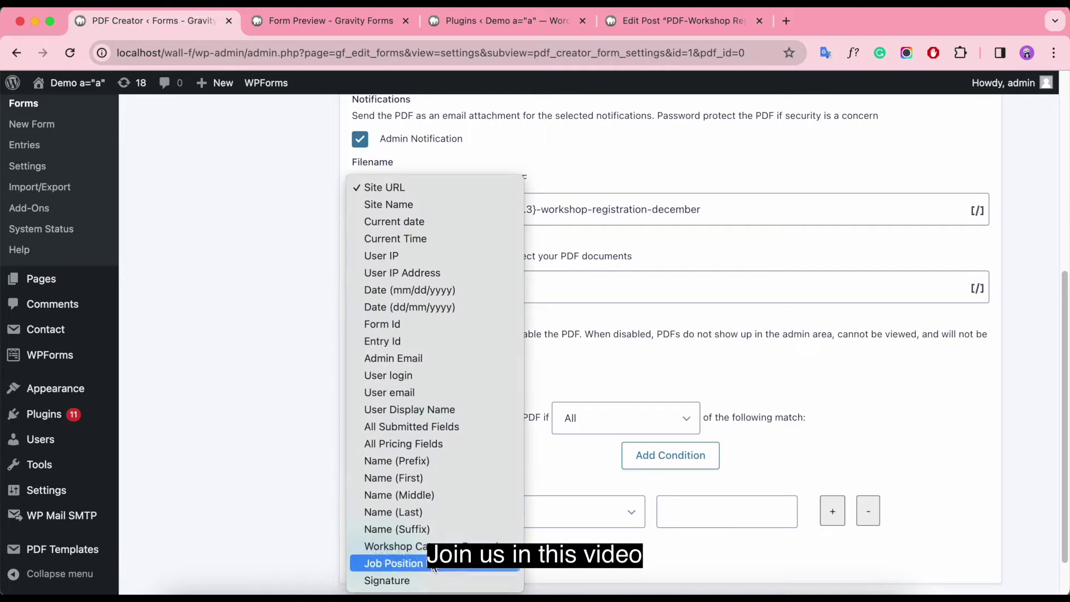
left_click(407, 548)
left_click(568, 512)
left_click(745, 507)
scroll(819, 468, "down", 1)
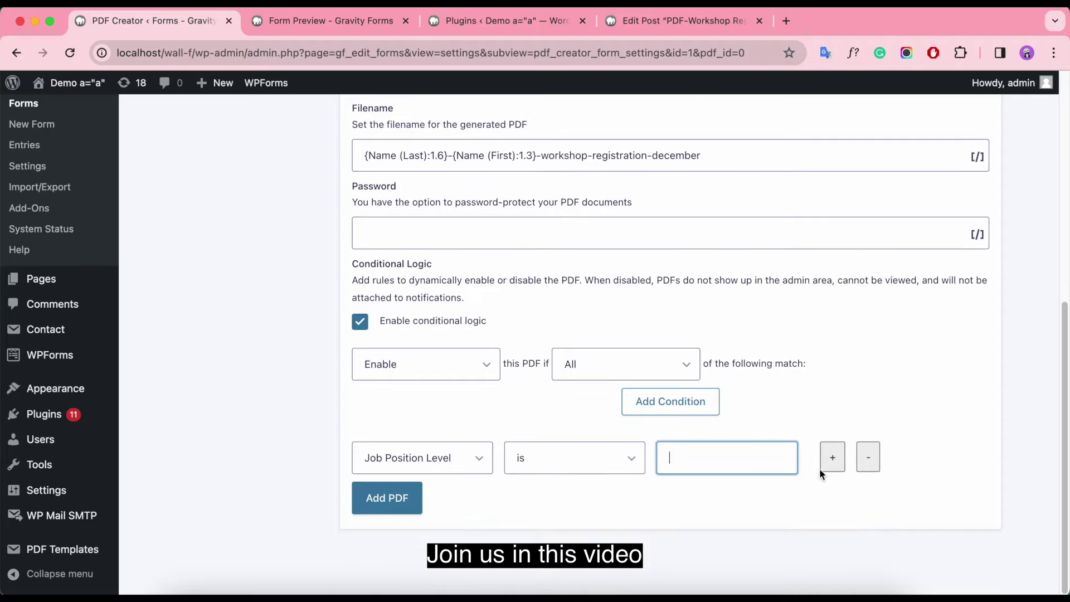
Step: Add extra condition rows, remove them, and turn conditional logic off
left_click(832, 457)
left_click(566, 507)
left_click(537, 512)
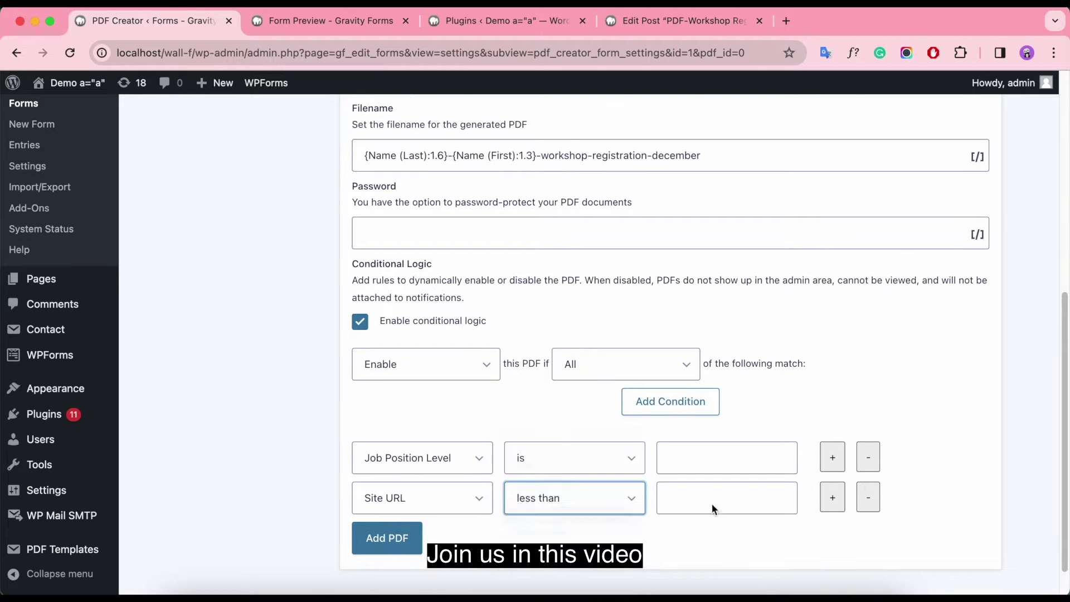
left_click(841, 504)
left_click(867, 497)
left_click(866, 496)
left_click(361, 364)
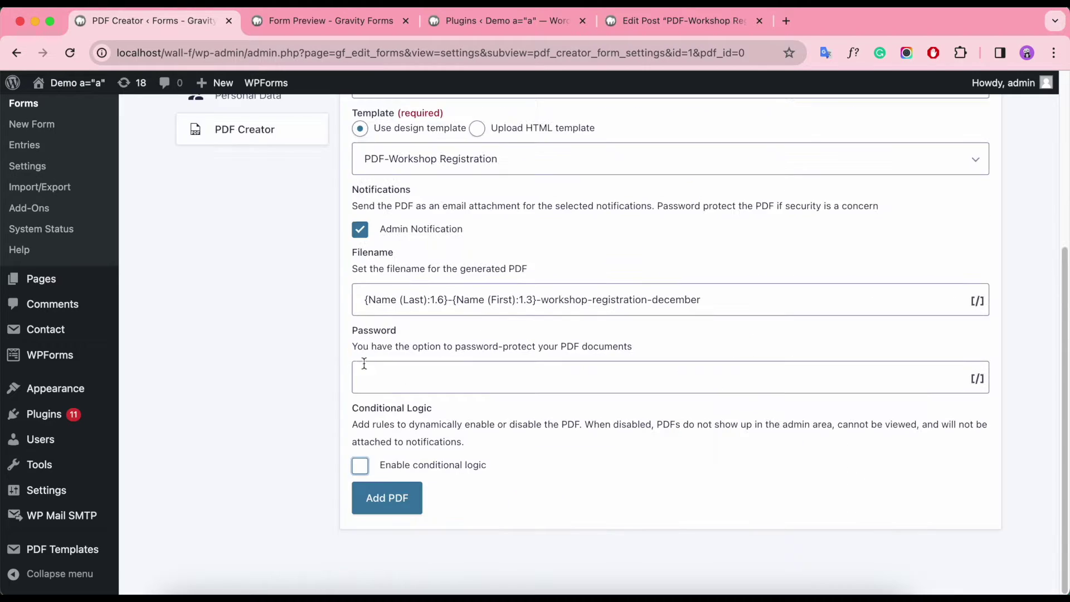
Step: Save the PDF setting with Add PDF and return to the PDF Creator list
key("Tab")
key("Return")
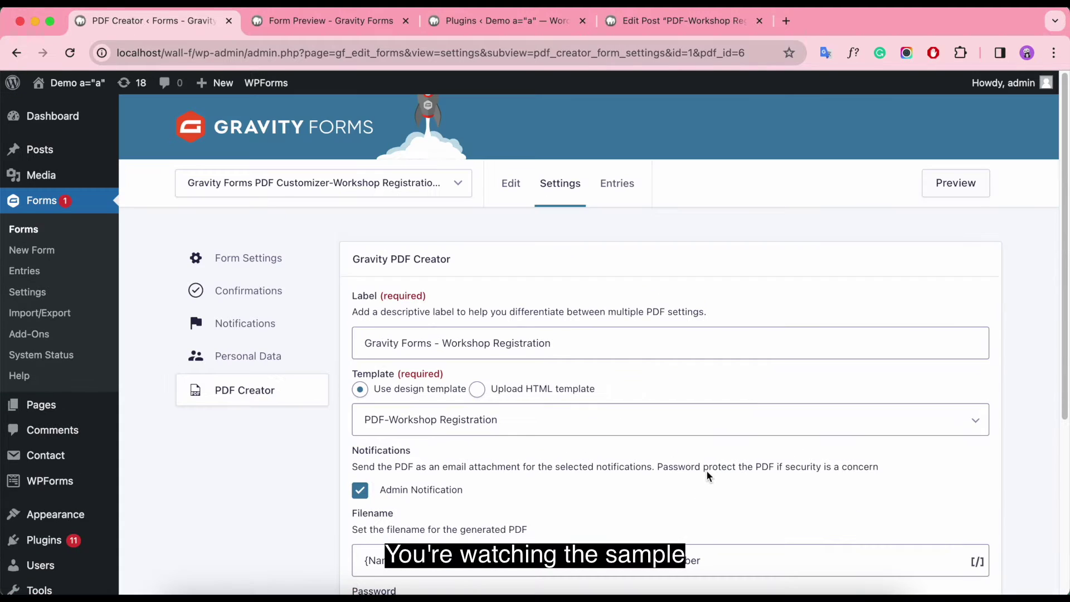
left_click(233, 393)
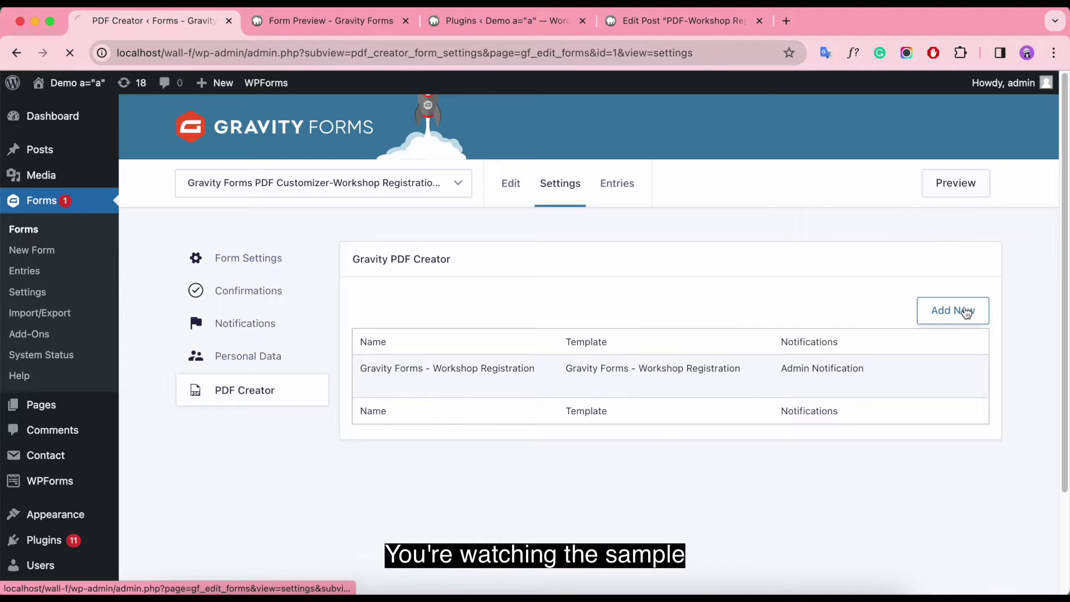
left_click(964, 314)
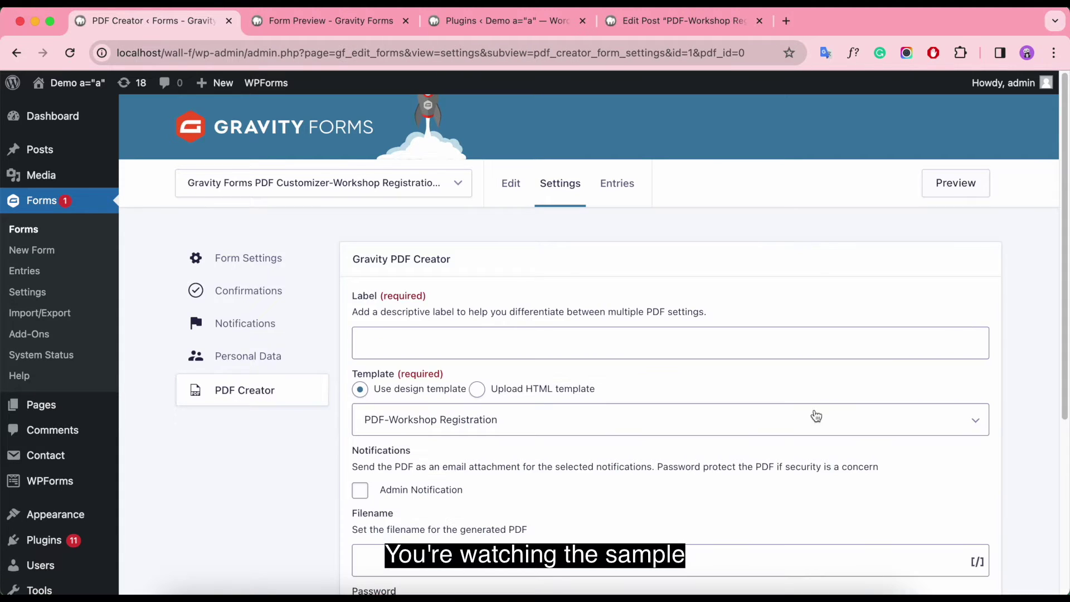
scroll(788, 420, "down", 5)
scroll(788, 420, "up", 5)
scroll(791, 422, "down", 5)
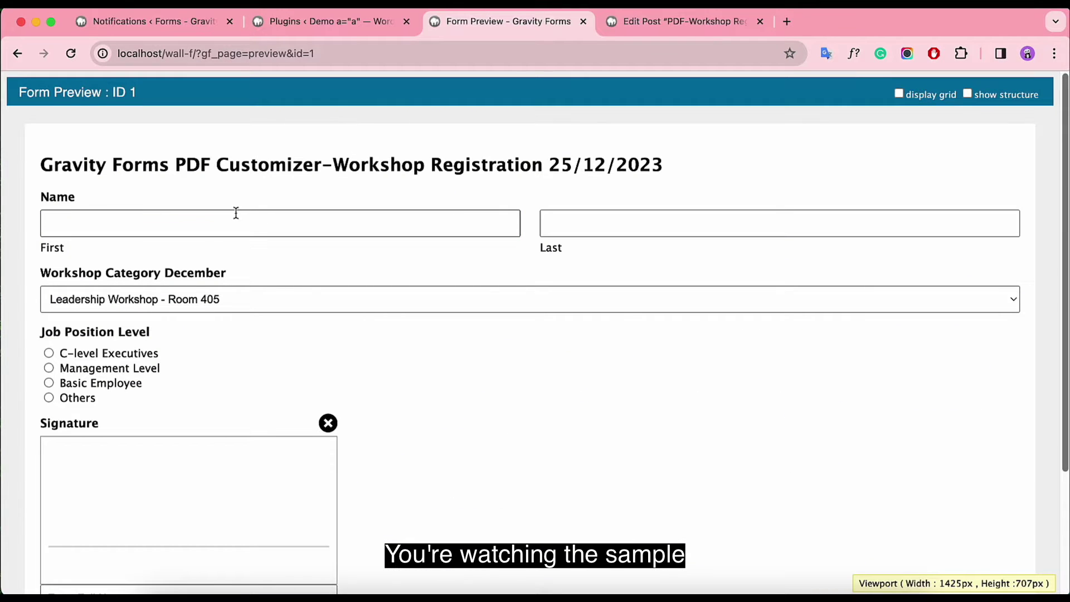
Step: Fill in the name fields and choose Personal Development Seminar - Room 406 at Management Level
left_click(135, 219)
left_click(594, 223)
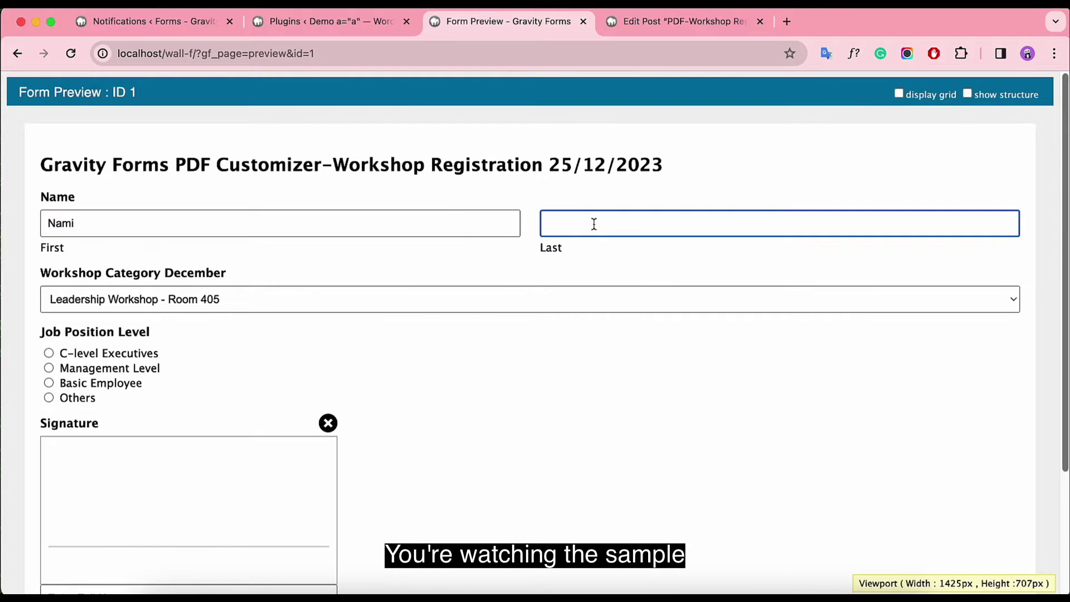
type("Joan")
left_click(268, 299)
left_click(262, 315)
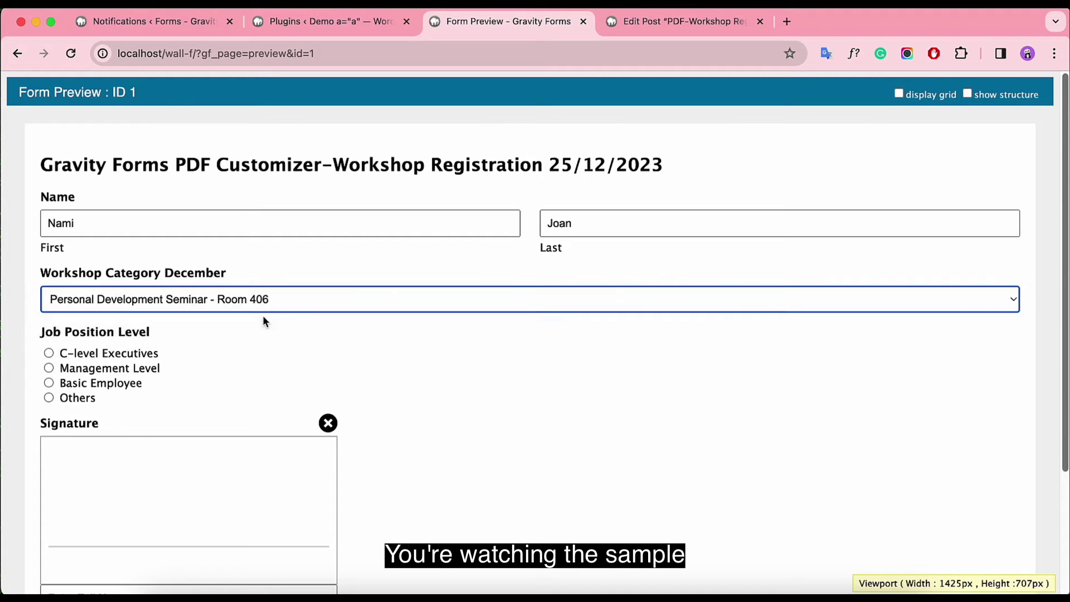
left_click(86, 369)
Step: Draw a signature, enter the signer's name, and submit the test registration
scroll(63, 343, "down", 3)
mouse_move(59, 356)
left_mouse_down()
mouse_move(156, 304)
mouse_move(193, 333)
left_mouse_up()
left_click(112, 438)
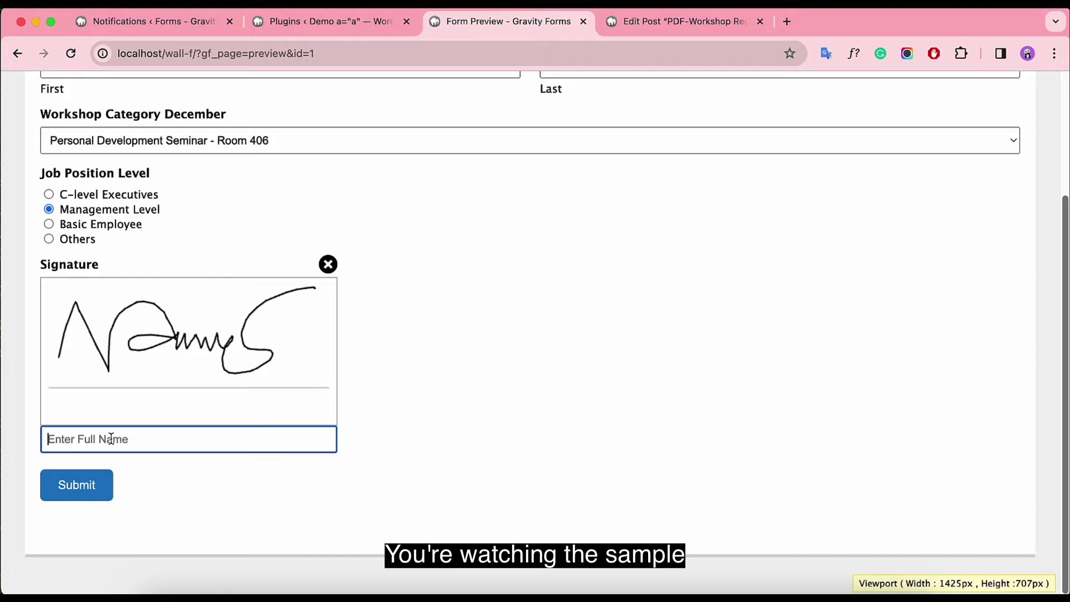
left_click(107, 486)
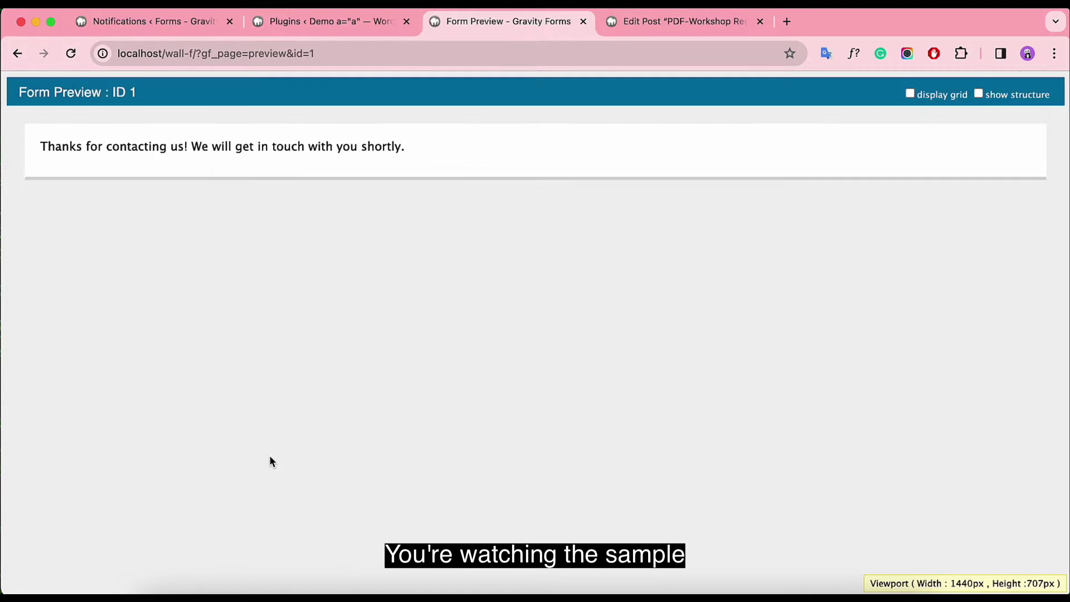
left_click(786, 21)
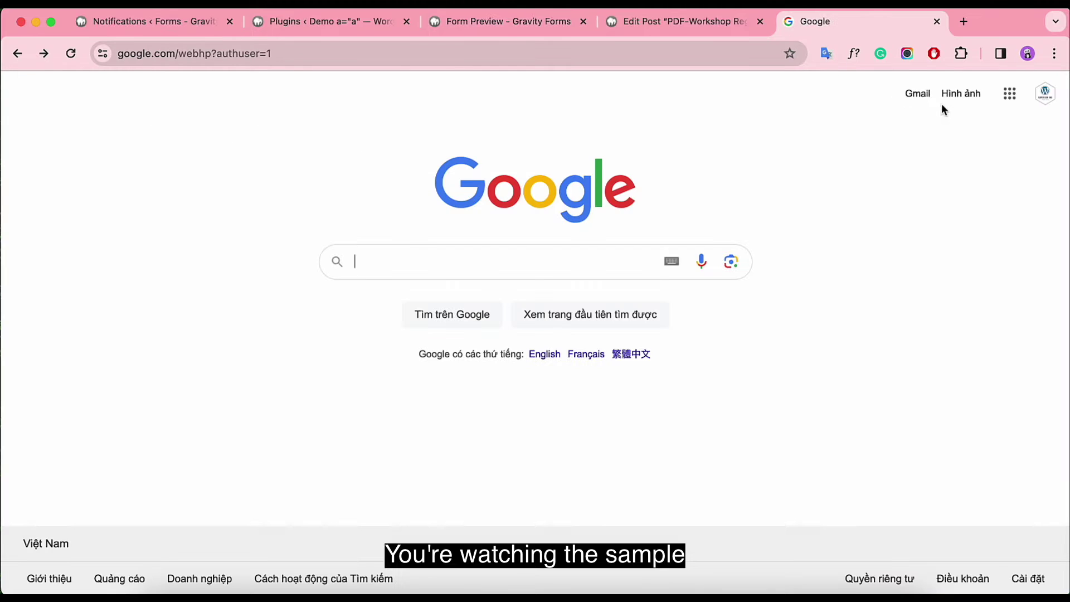
Step: Open the Workshop Registration December email in Gmail and scroll through its attached PDF
left_click(917, 94)
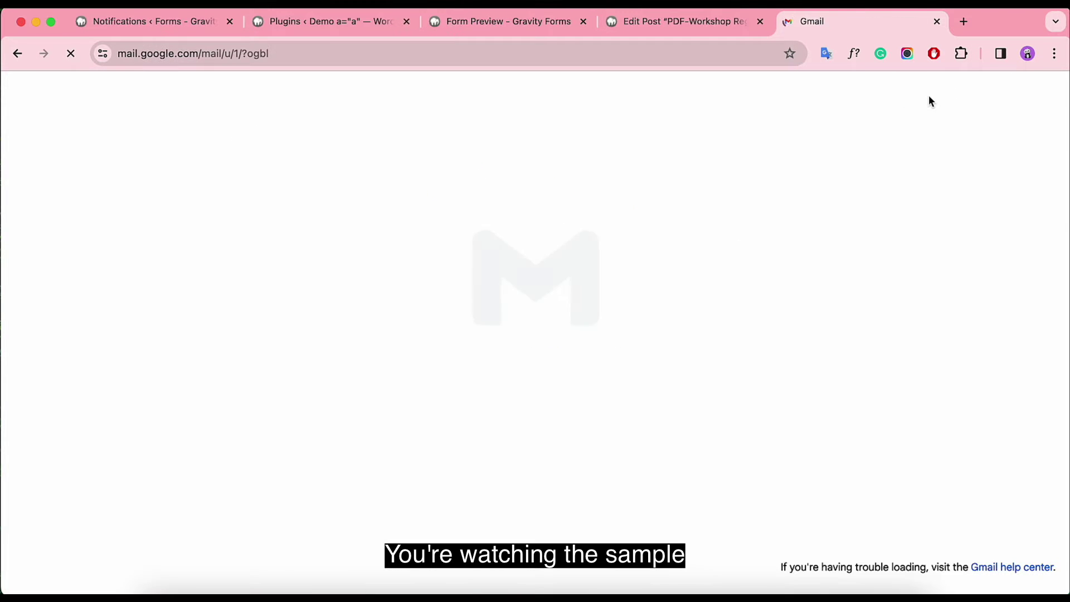
left_click(635, 210)
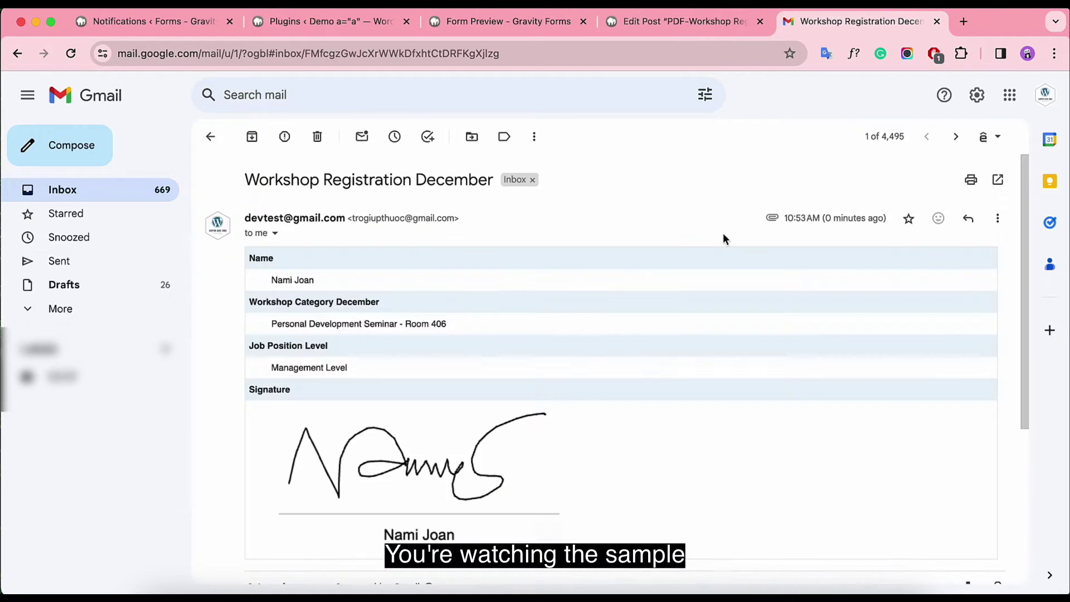
scroll(699, 211, "down", 3)
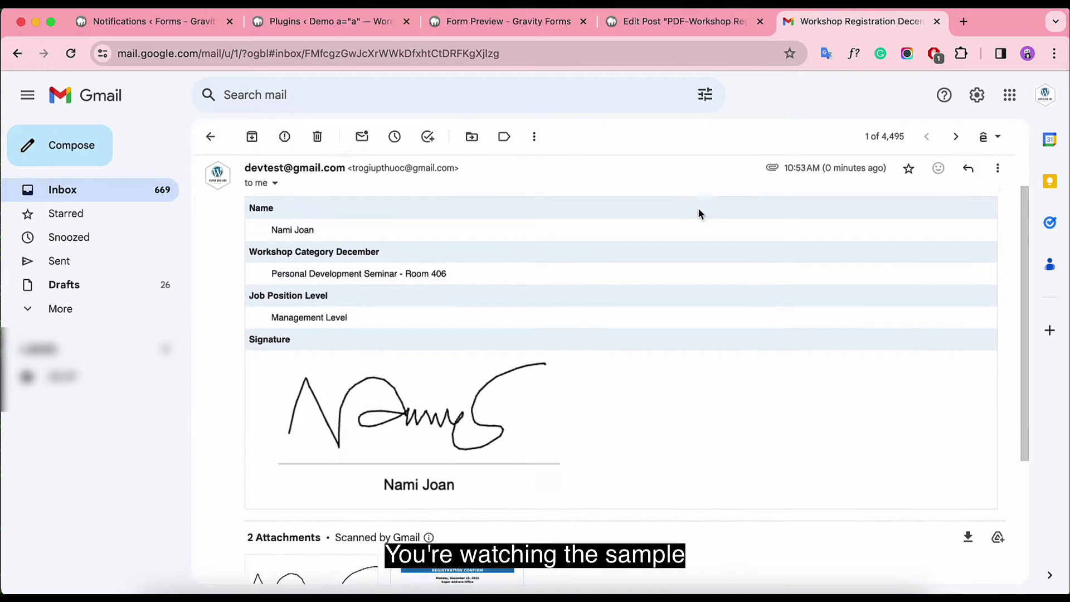
scroll(698, 212, "down", 6)
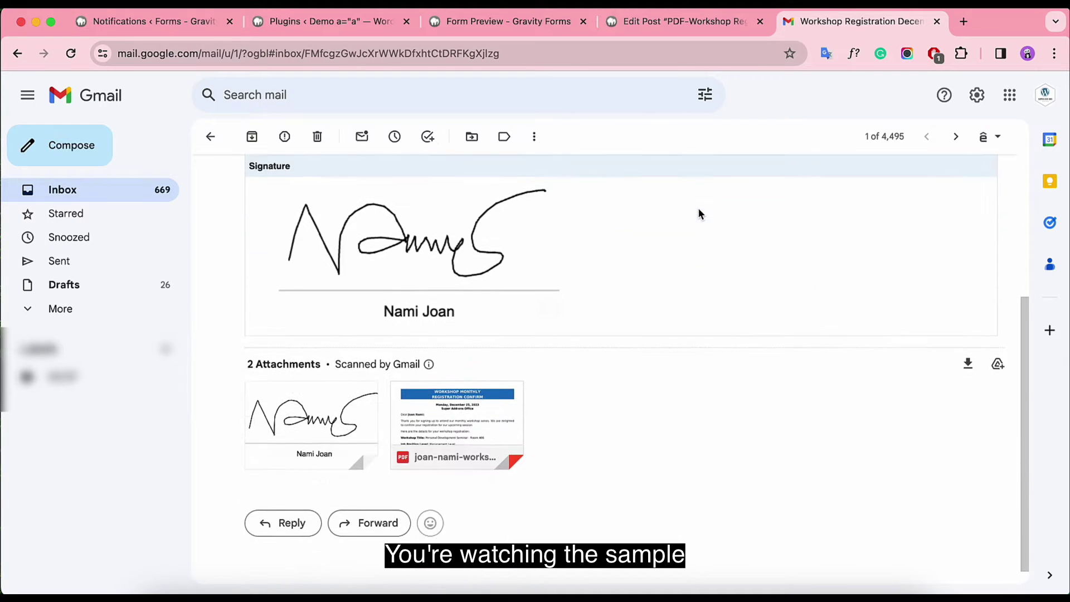
left_click(481, 378)
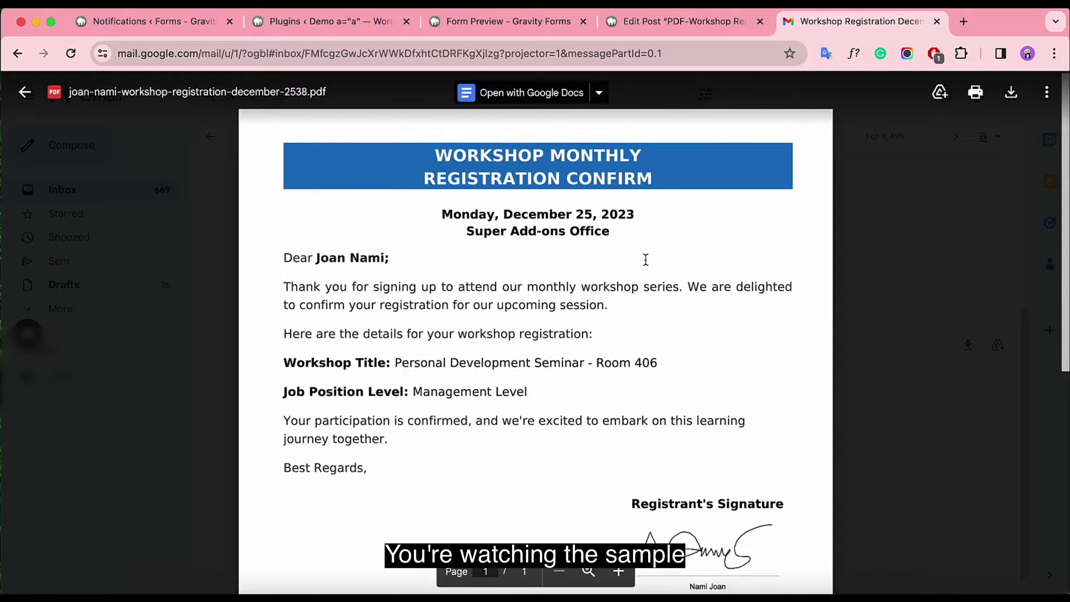
scroll(644, 259, "down", 5)
scroll(645, 259, "down", 3)
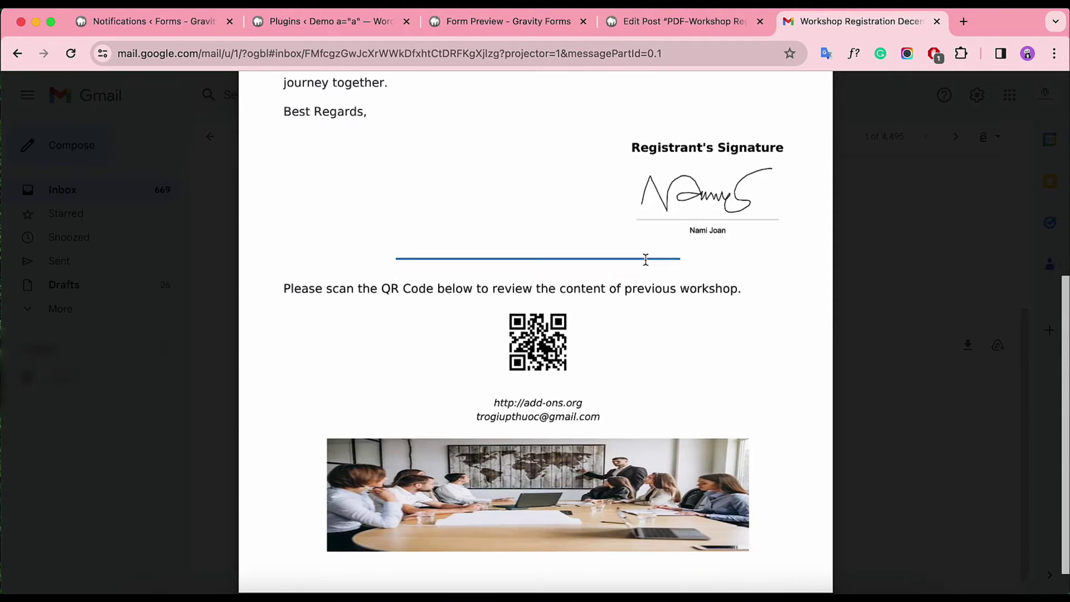
scroll(697, 323, "up", 10)
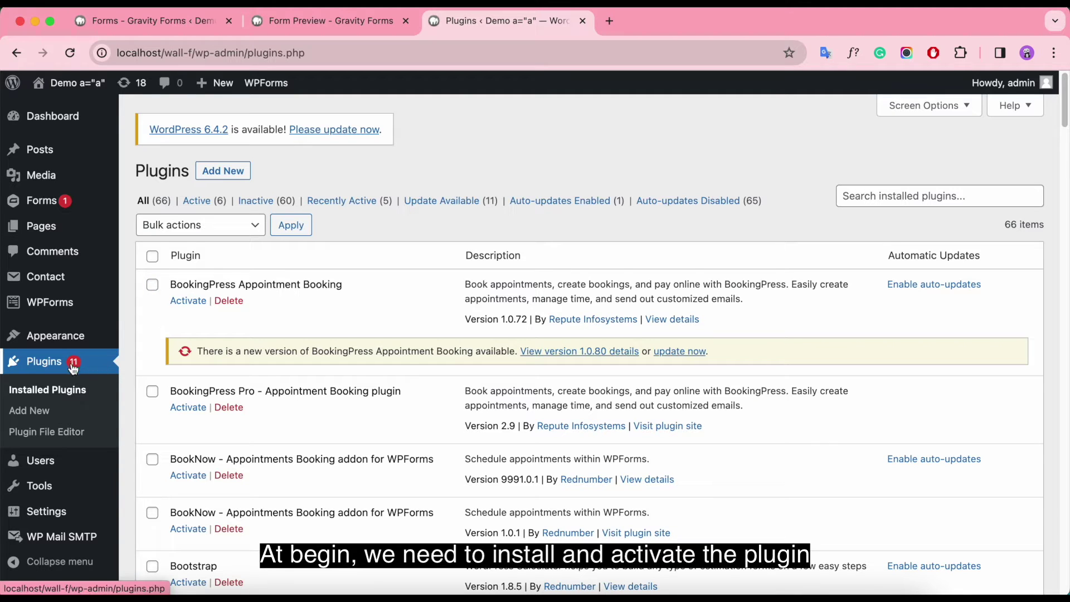
Step: Upload pdf-customizer-for-gravityforms.zip as a new plugin, install it and activate it
left_click(230, 172)
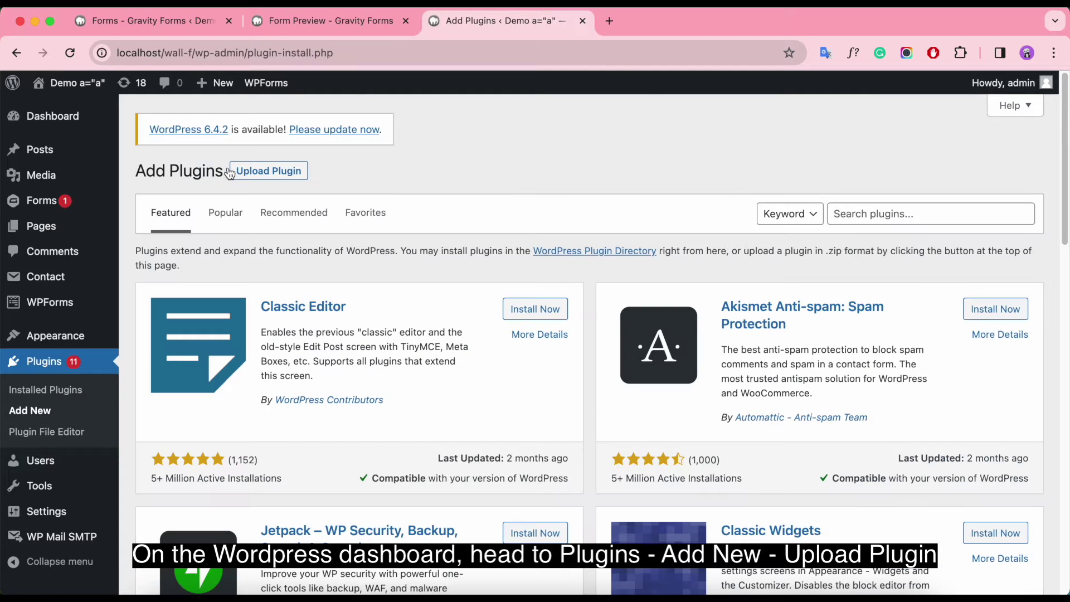
left_click(231, 172)
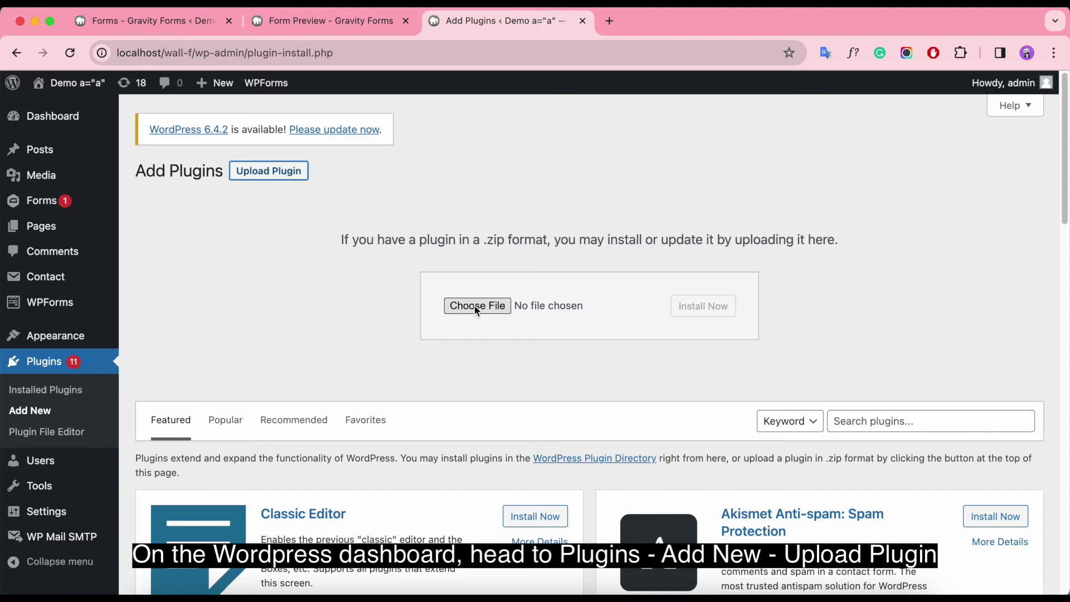
left_click(474, 307)
double_click(859, 155)
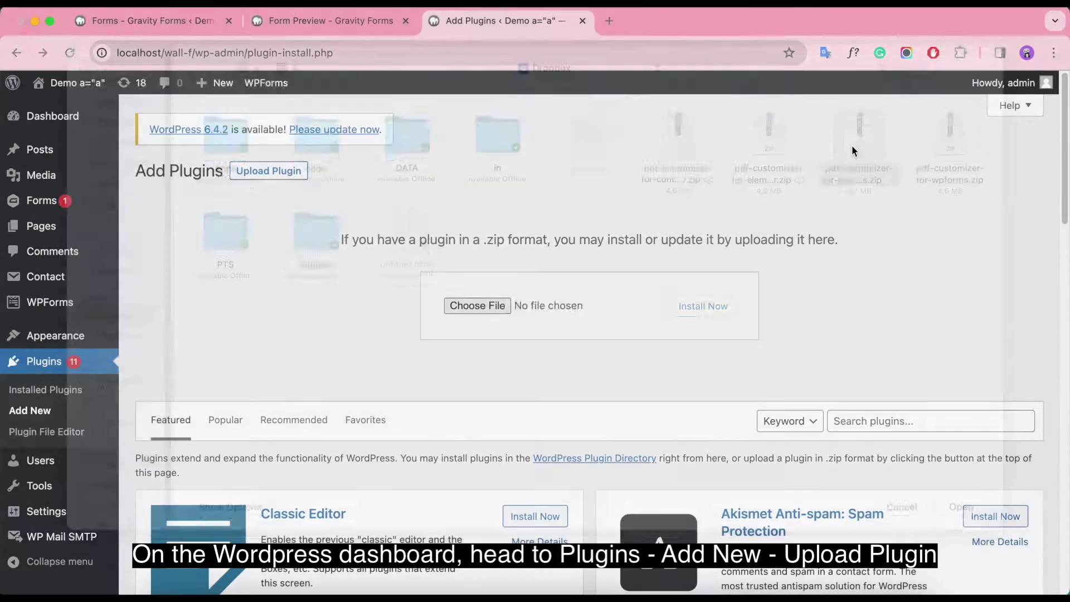
left_click(708, 308)
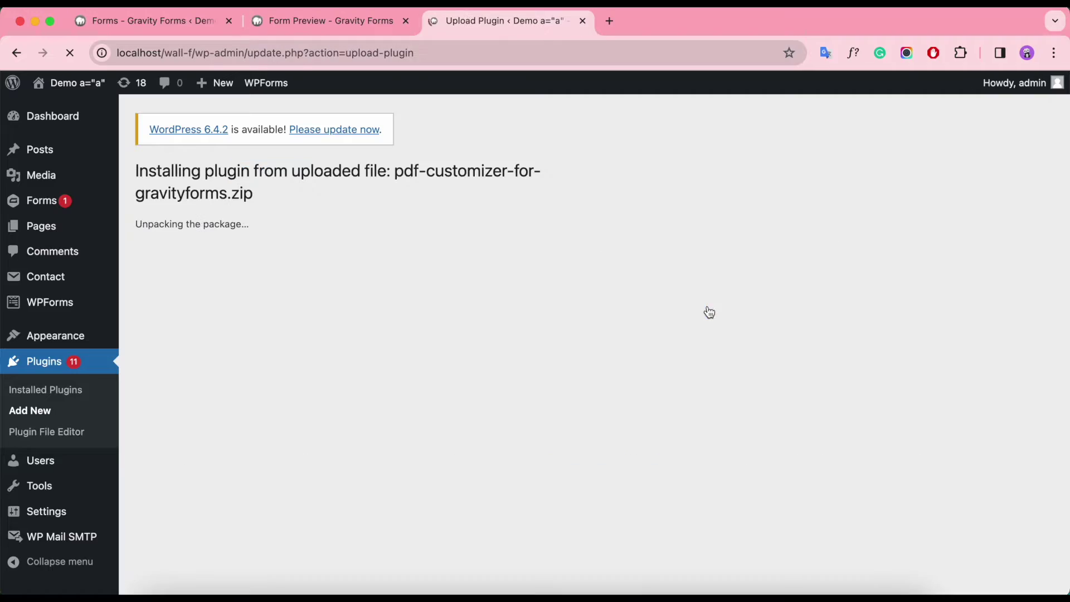
left_click(177, 304)
Step: Open PDF Templates > New Template in a separate browser tab
scroll(471, 358, "down", 20)
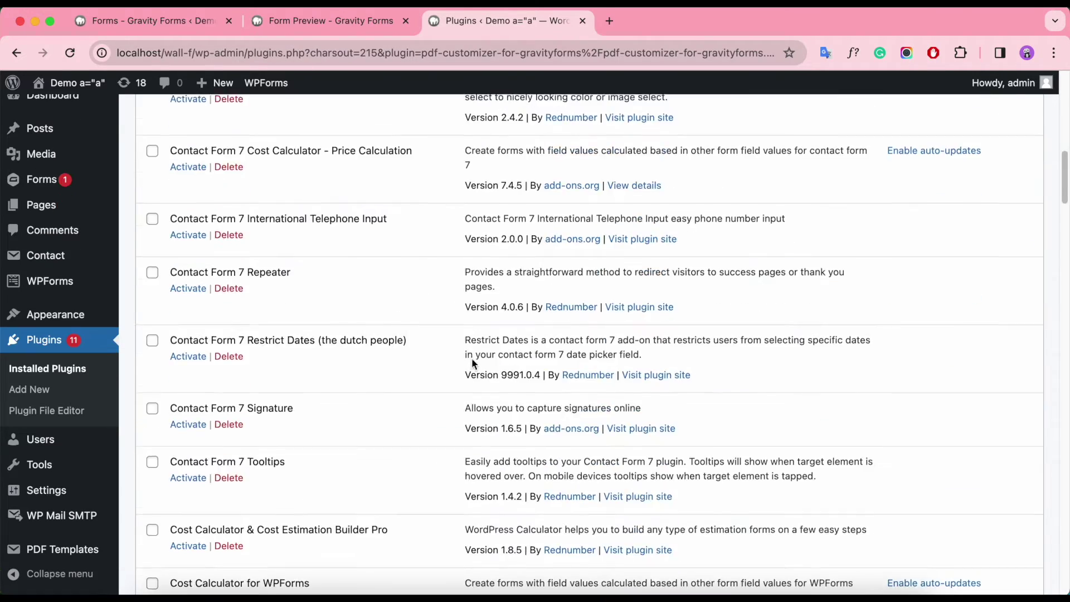
scroll(486, 365, "down", 10)
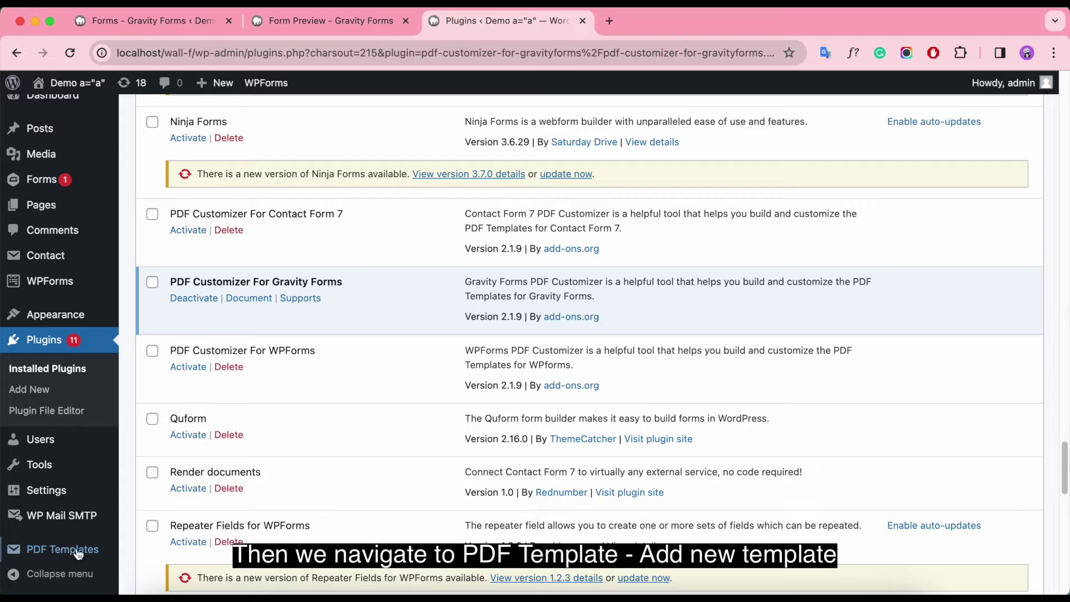
mouse_move(59, 550)
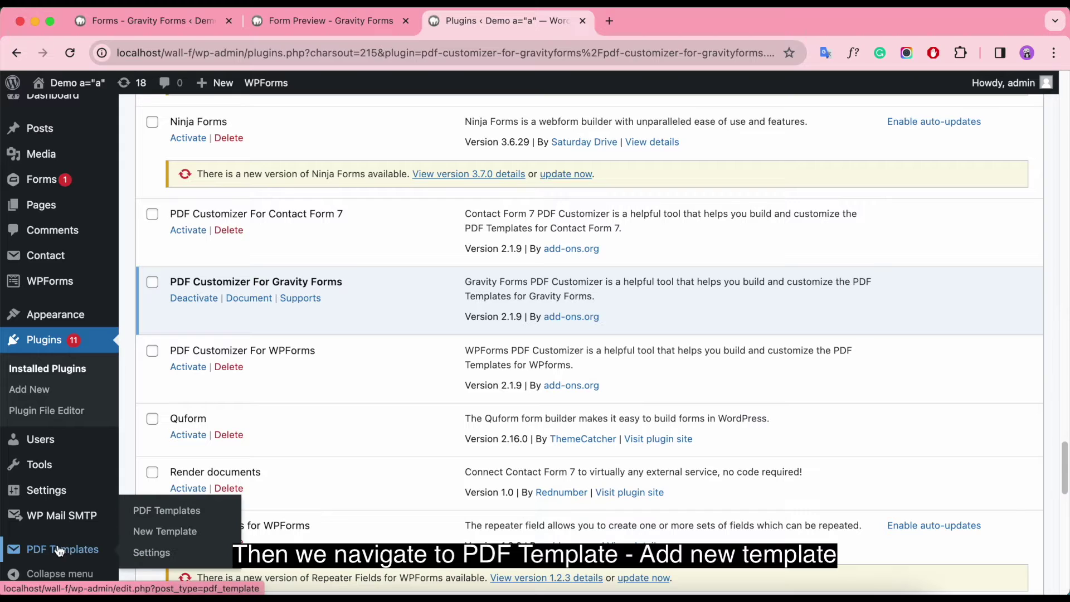
right_click(170, 537)
left_click(252, 412)
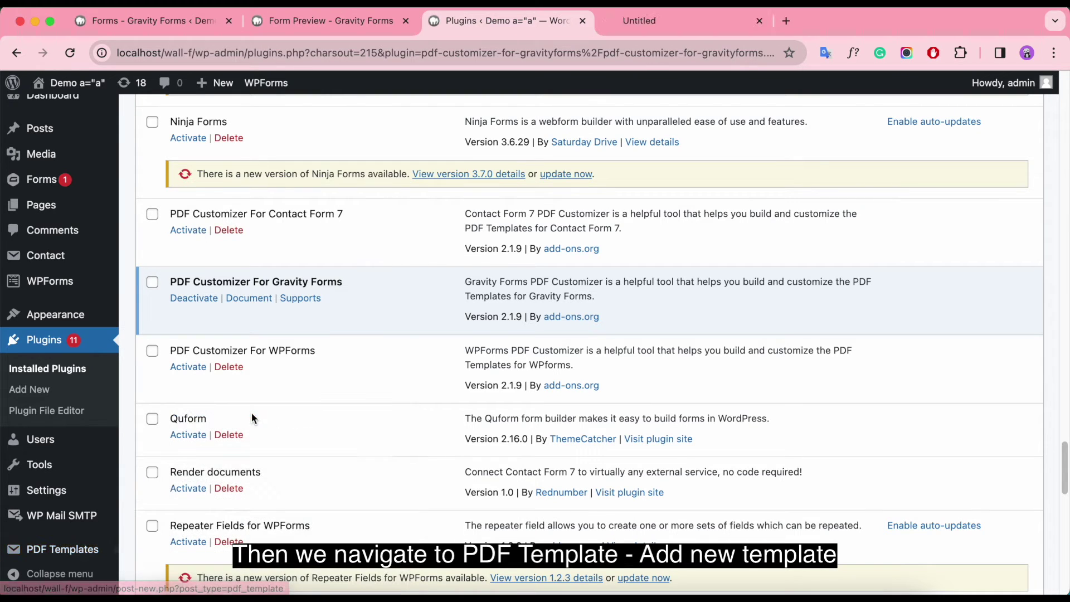
Step: Title the new template 'PDF-Workshop Registration' and link it to the Workshop Registration 25/12/2023 form
left_click(693, 19)
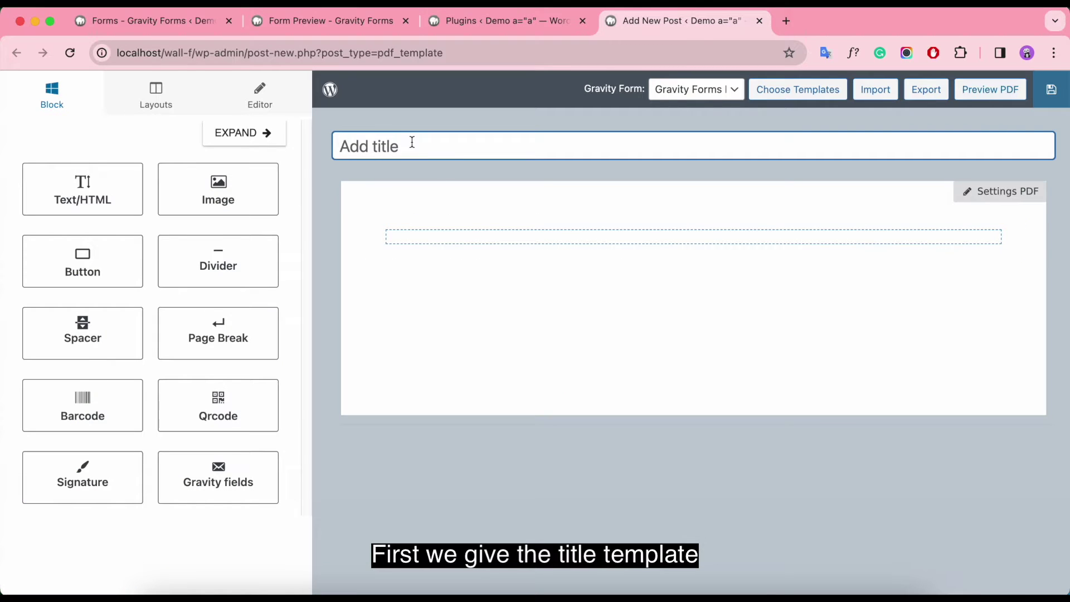
type("PDF-Workshop Re")
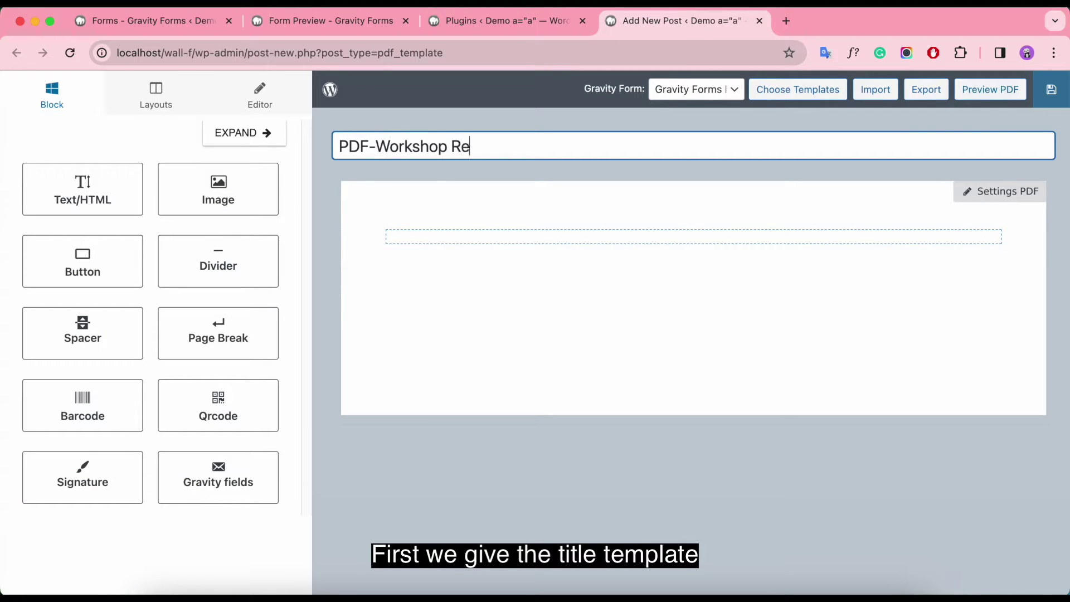
type("gistration")
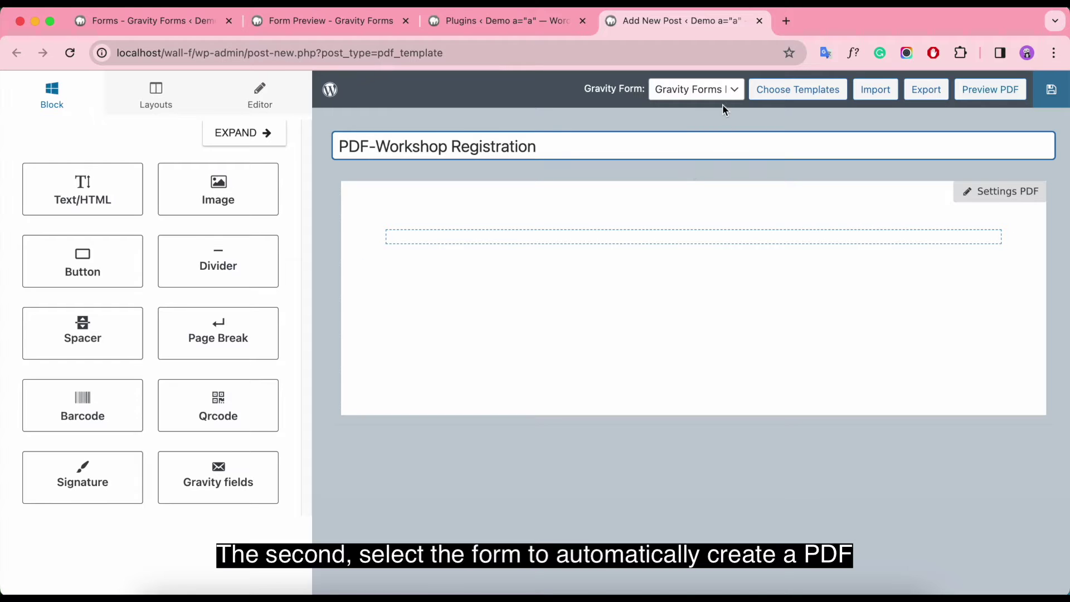
left_click(720, 95)
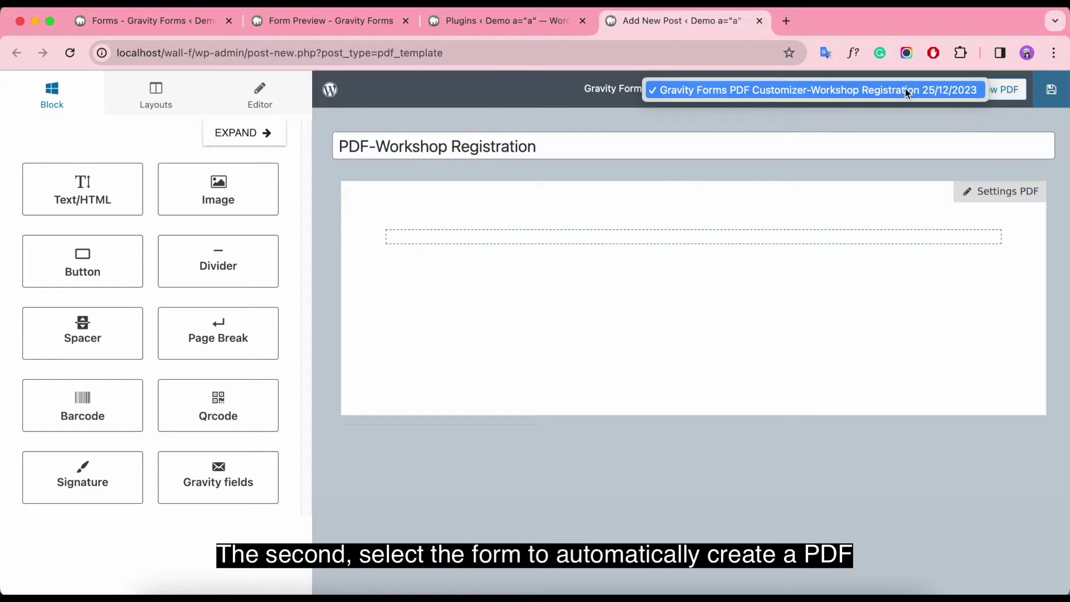
left_click(747, 93)
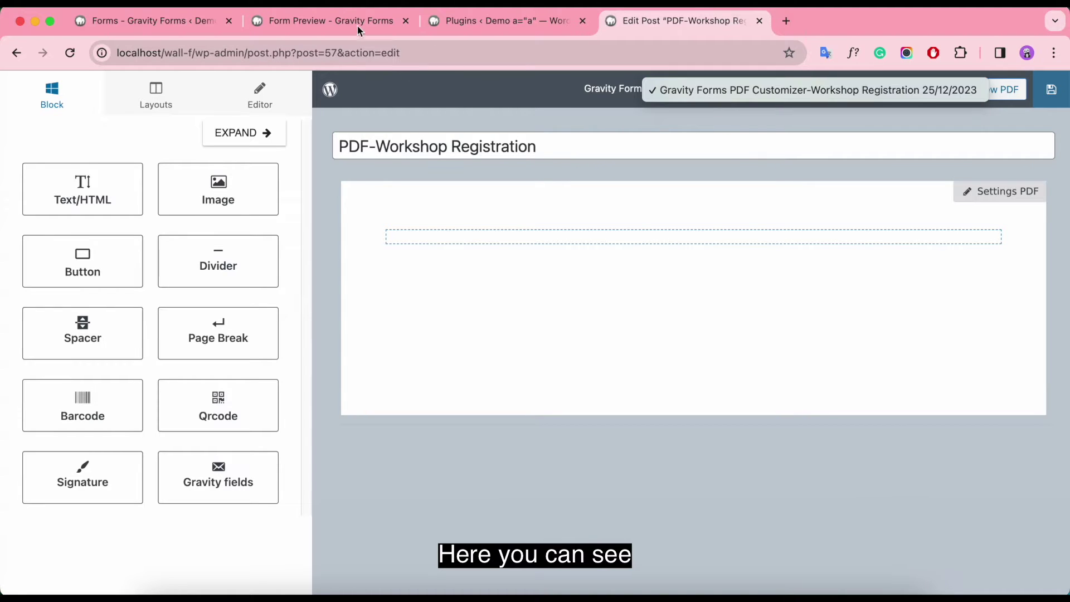
left_click(156, 26)
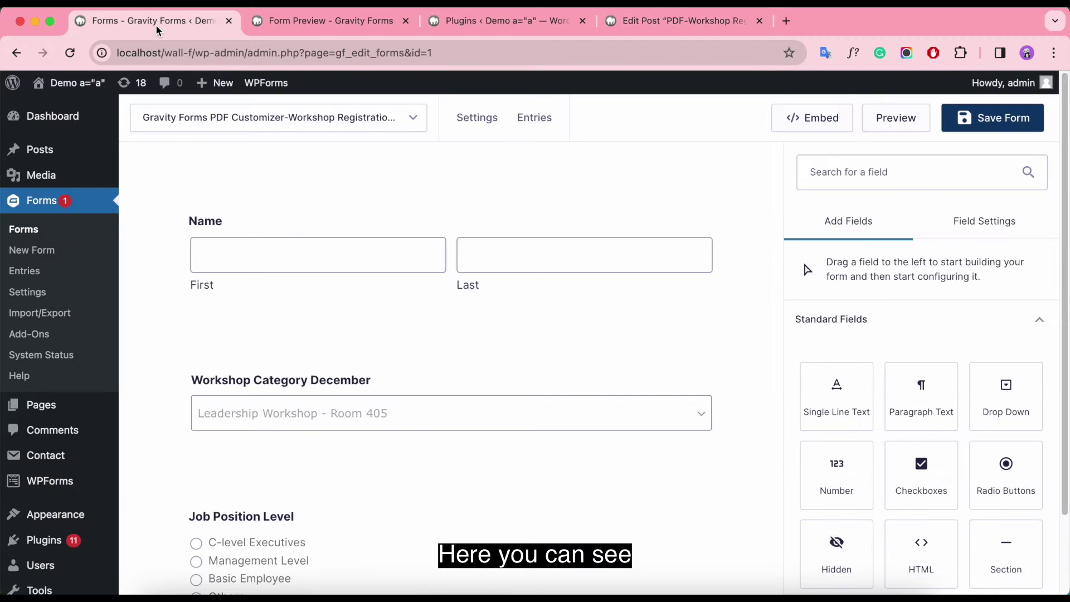
scroll(710, 340, "down", 8)
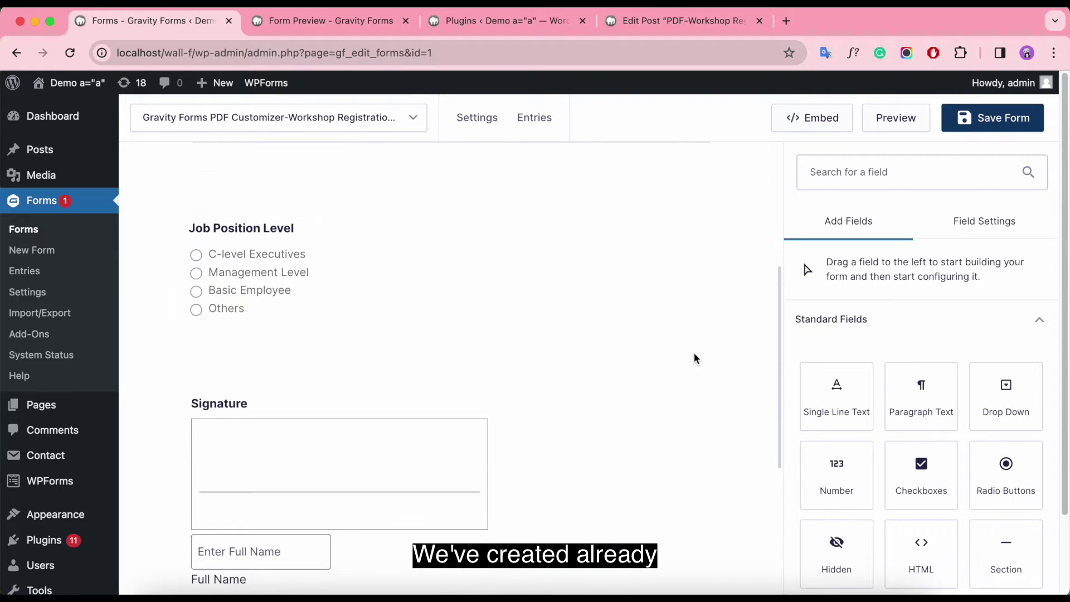
left_click(413, 117)
left_click(347, 27)
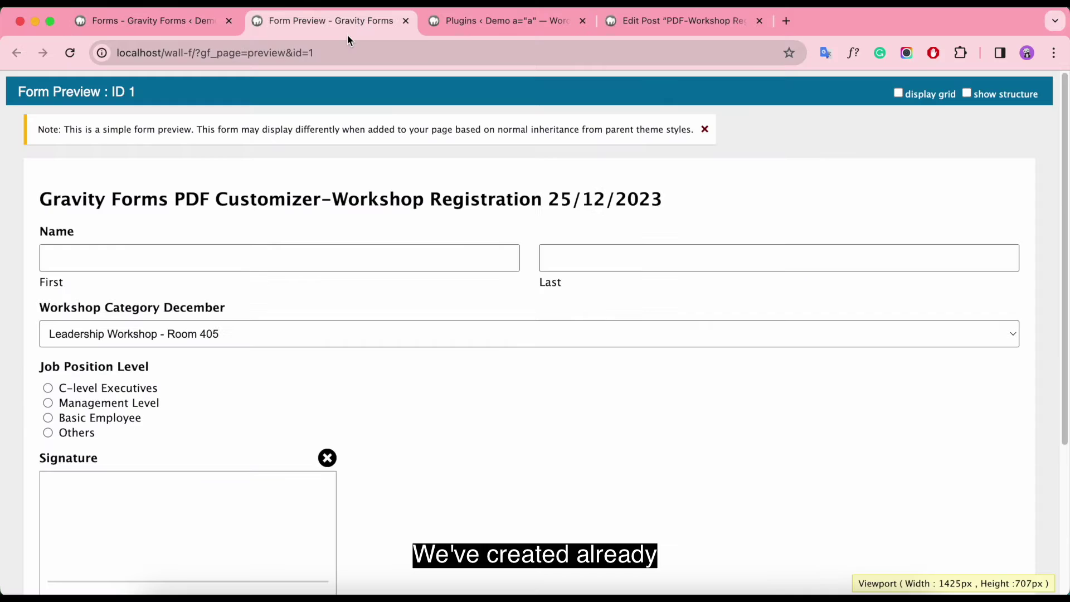
scroll(671, 407, "down", 4)
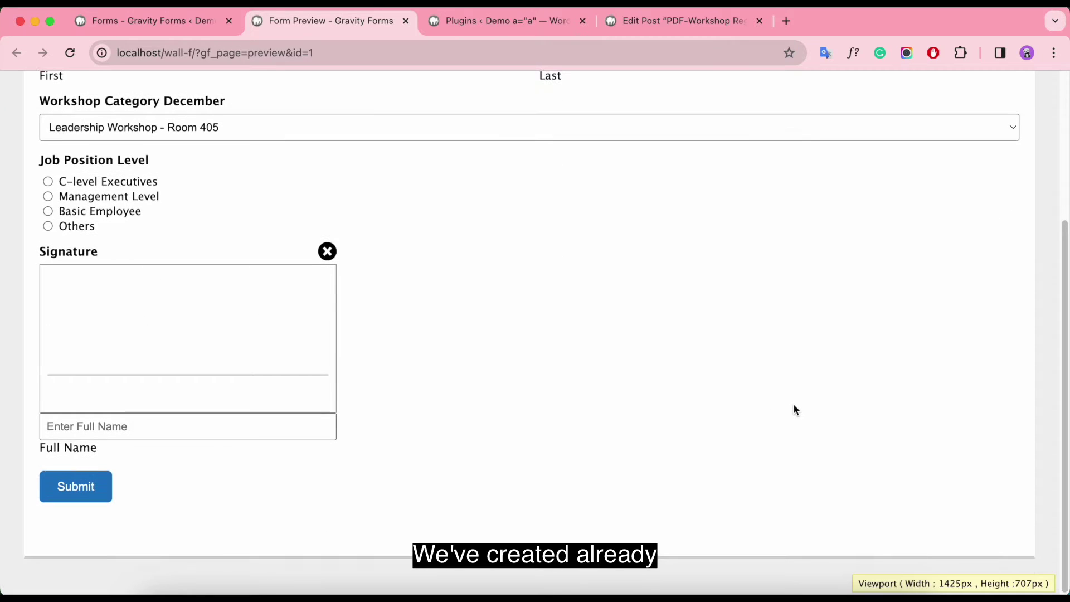
scroll(793, 404, "up", 3)
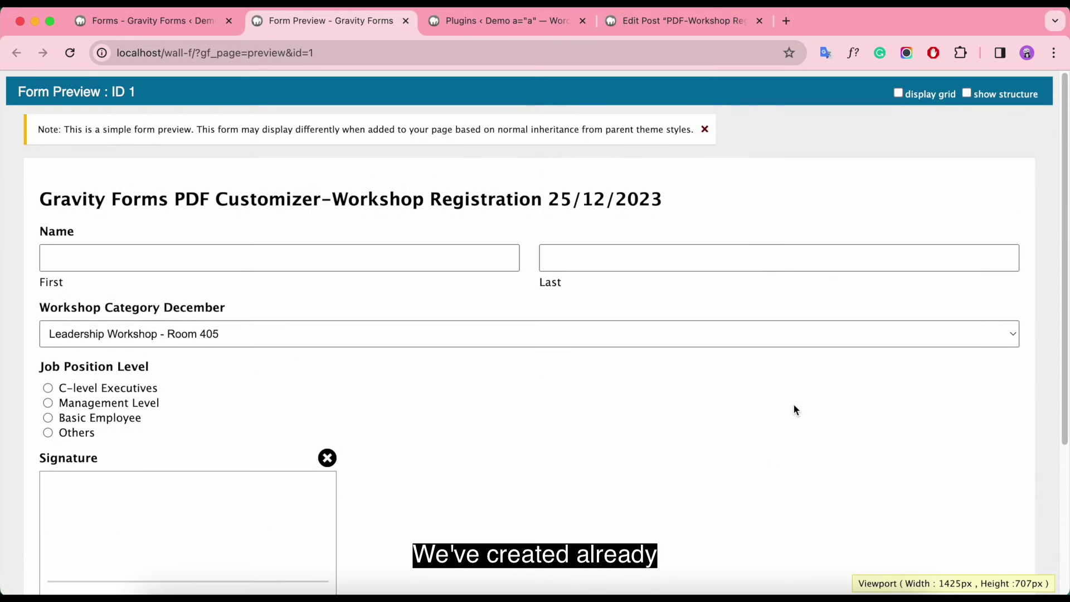
left_click(705, 129)
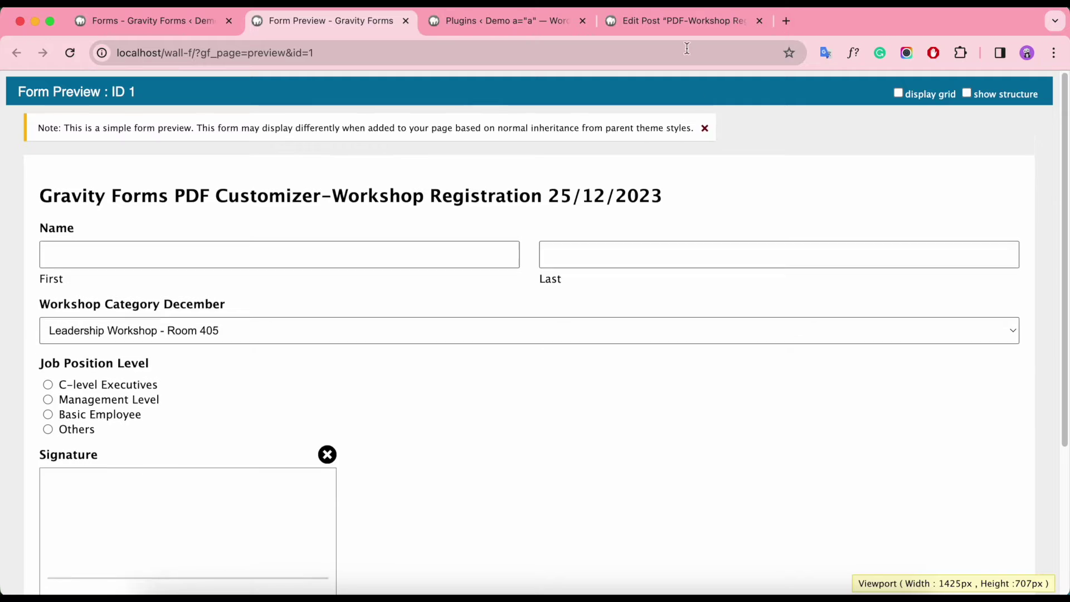
left_click(667, 22)
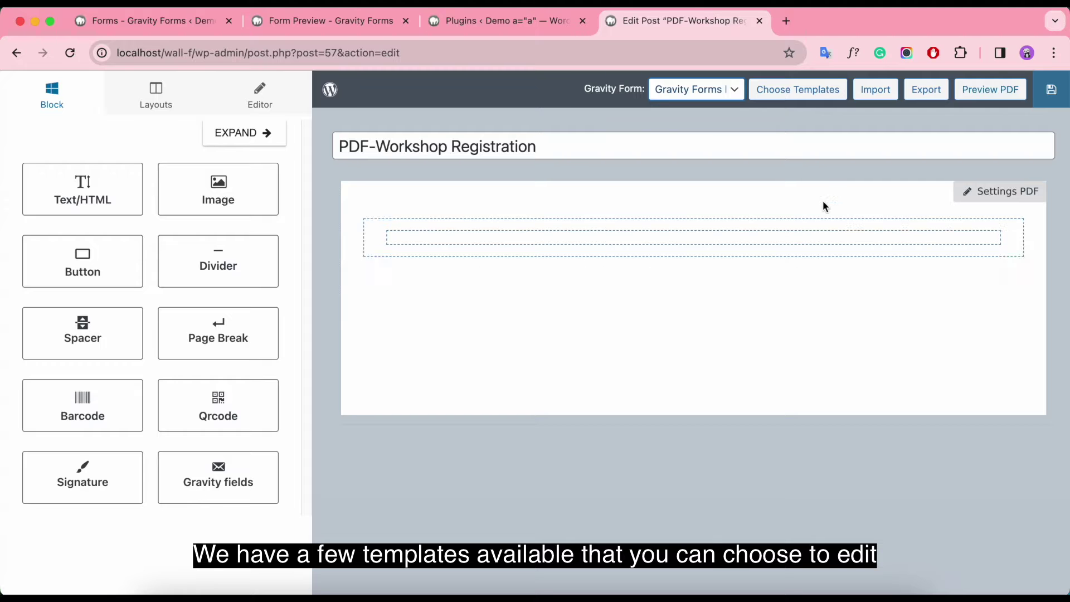
left_click(802, 88)
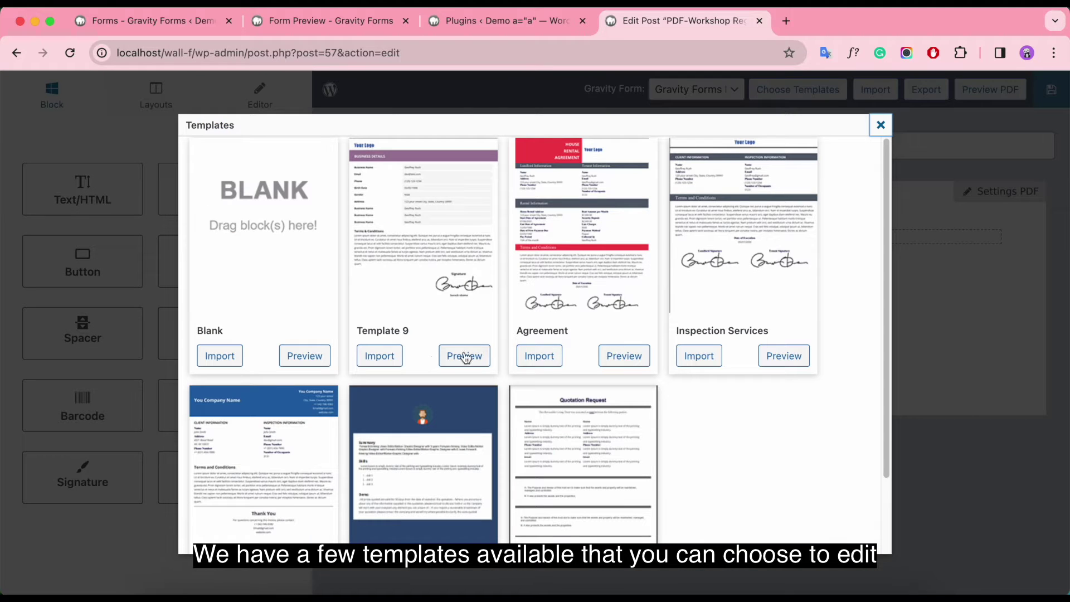
left_click(387, 356)
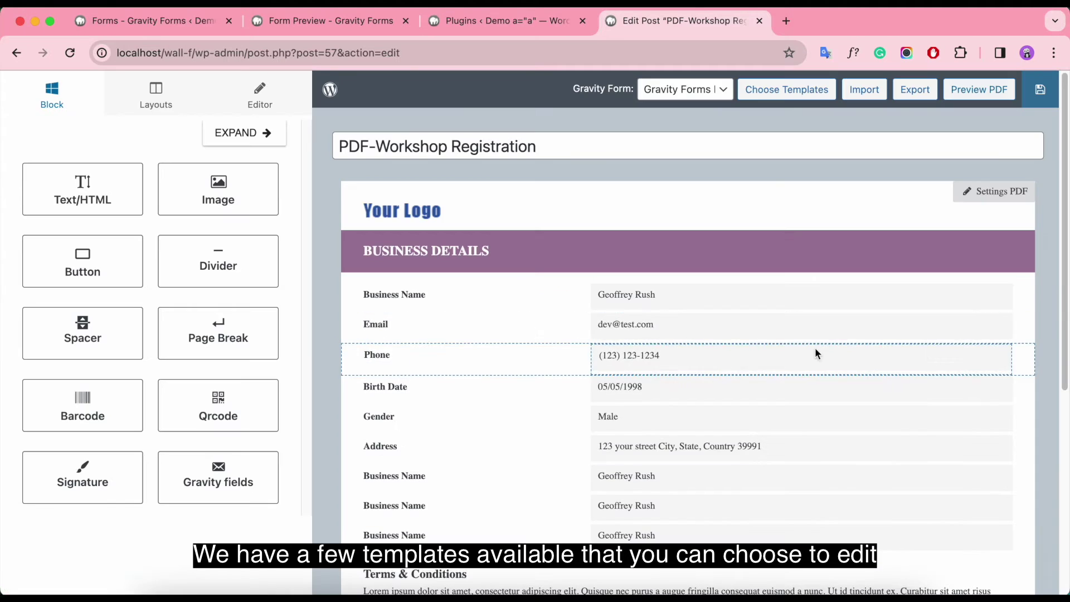
scroll(815, 354, "down", 5)
scroll(923, 351, "up", 5)
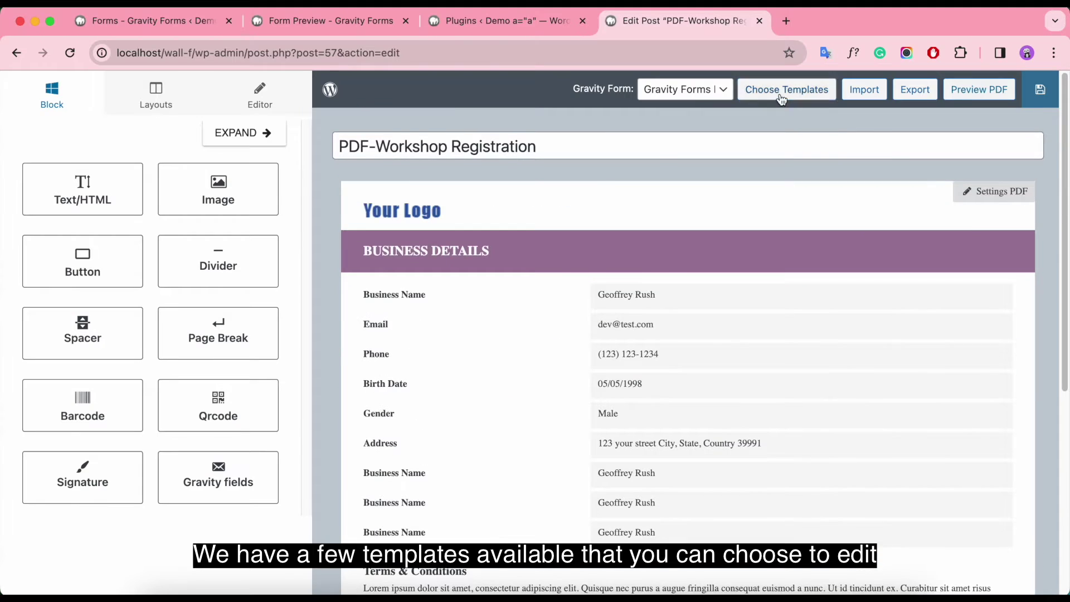
left_click(781, 95)
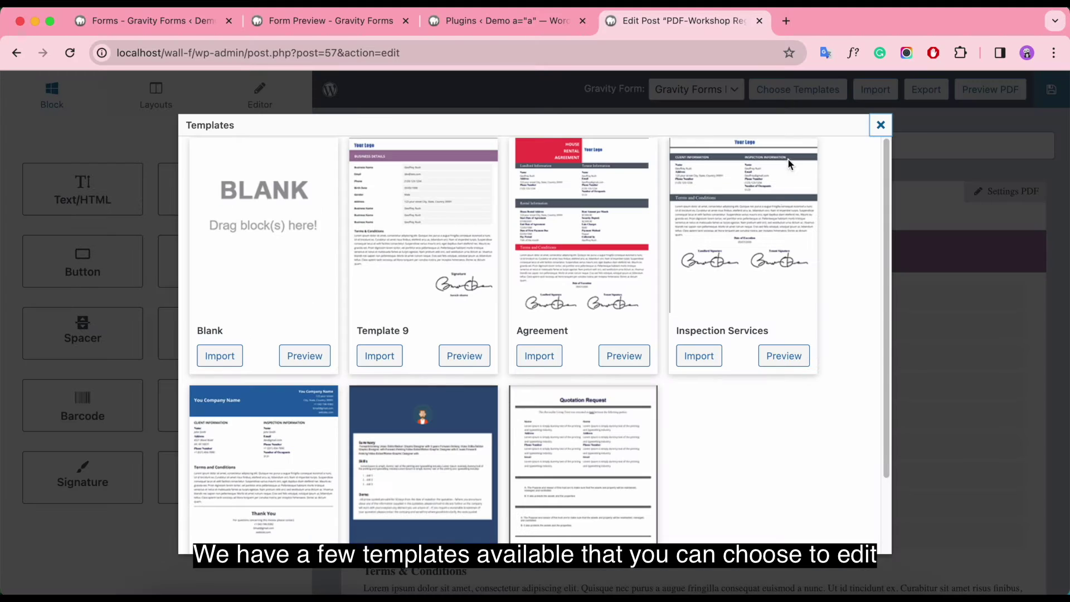
left_click(539, 355)
scroll(652, 357, "down", 5)
scroll(651, 353, "down", 4)
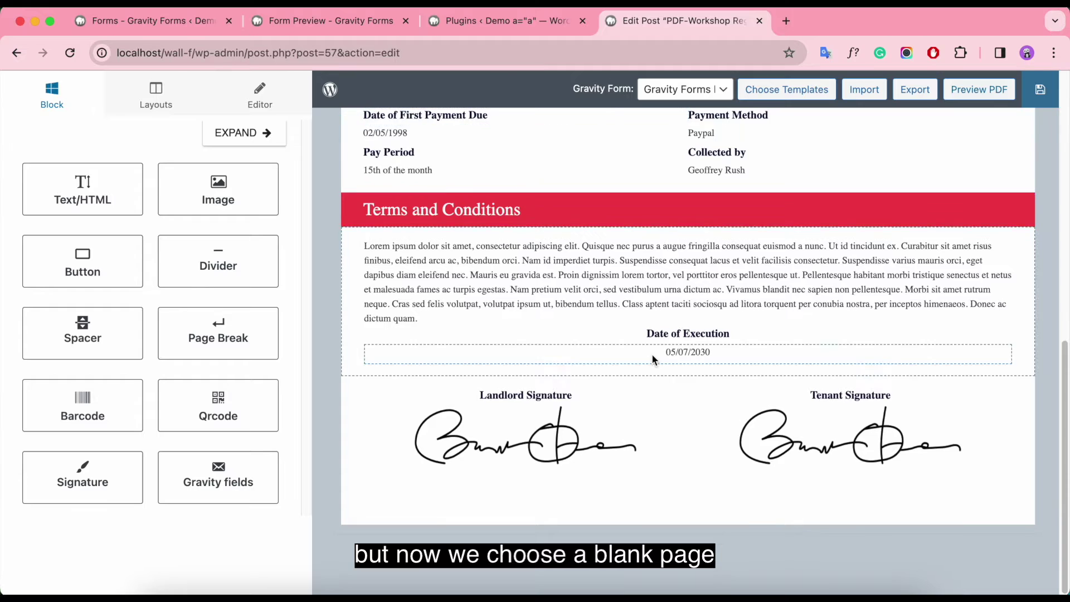
scroll(651, 353, "up", 10)
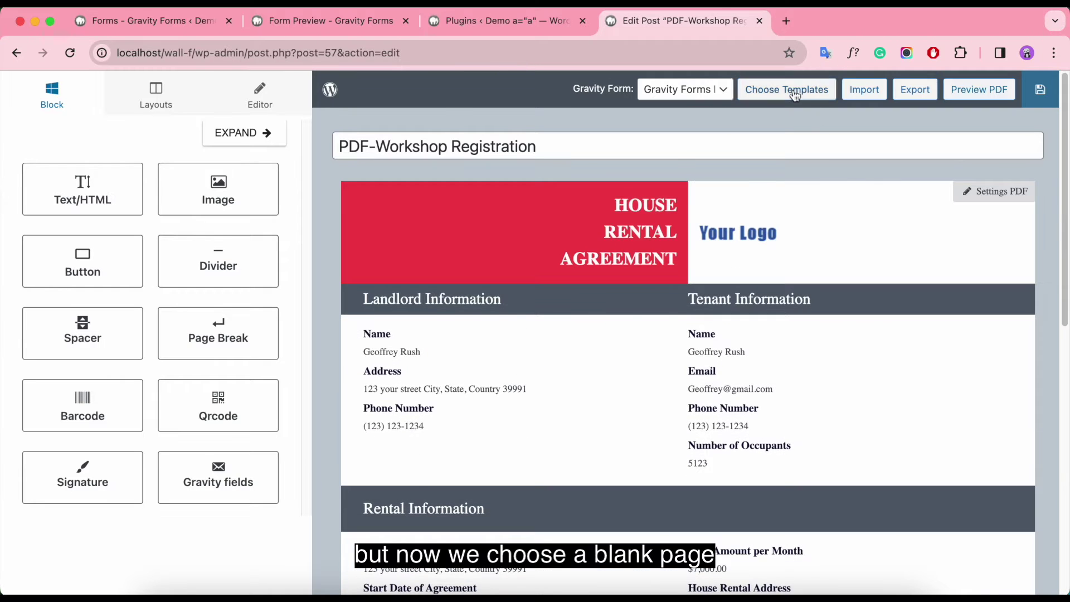
left_click(794, 93)
left_click(219, 356)
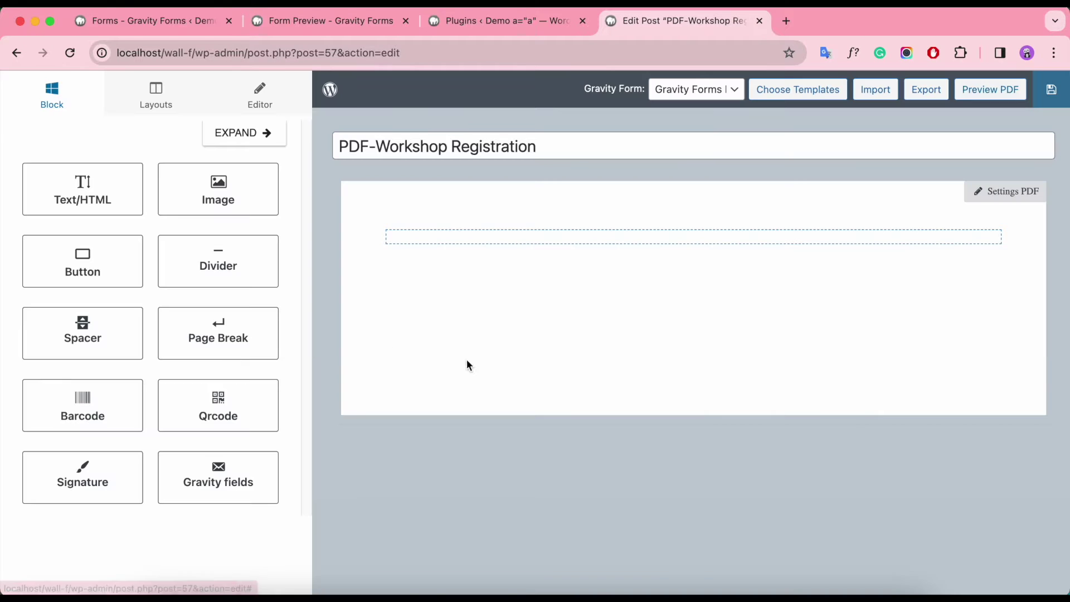
Step: In Settings PDF, keep the page at Portrait orientation and A4 paper size
left_click(1008, 204)
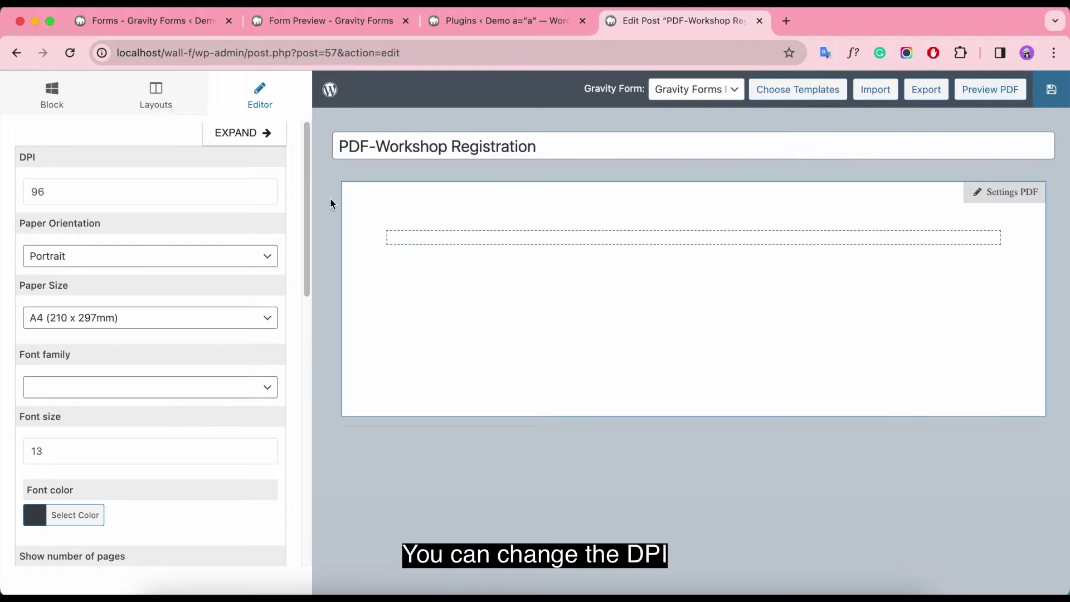
left_click(156, 185)
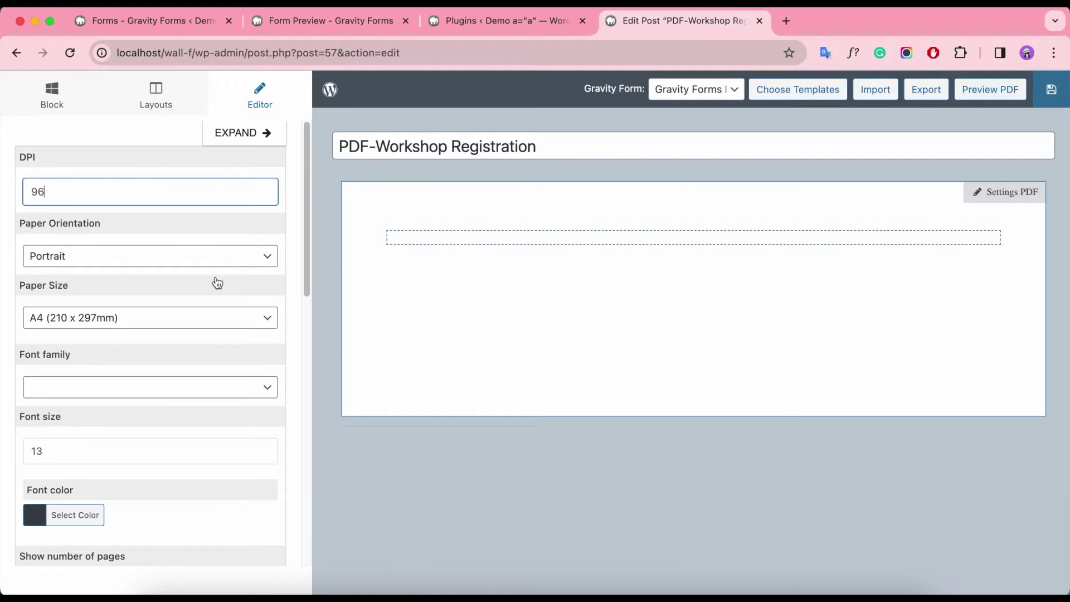
left_click(208, 261)
left_click(202, 259)
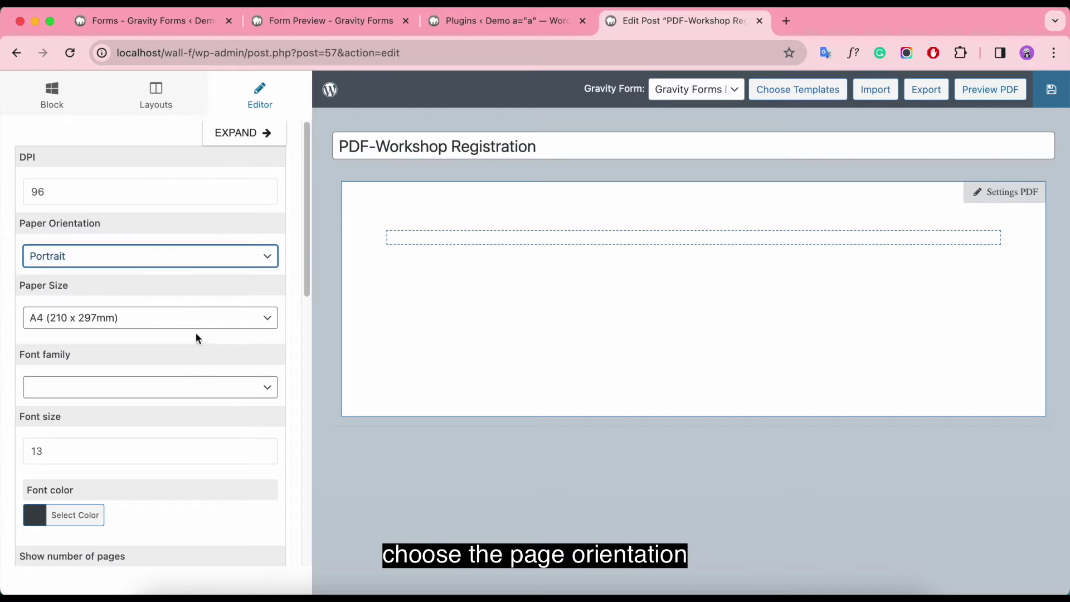
left_click(192, 326)
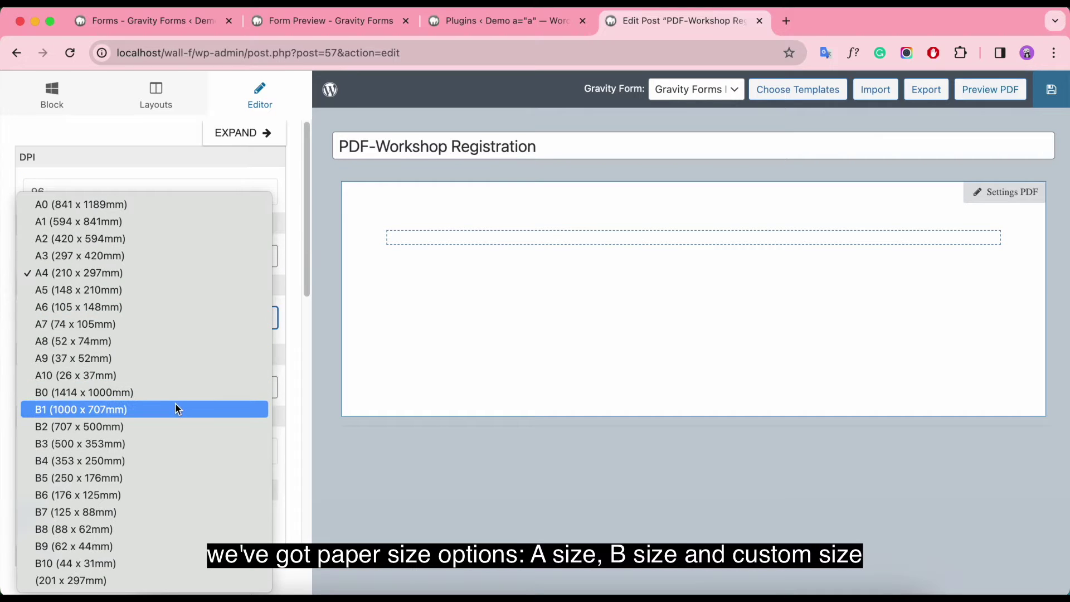
left_click(169, 276)
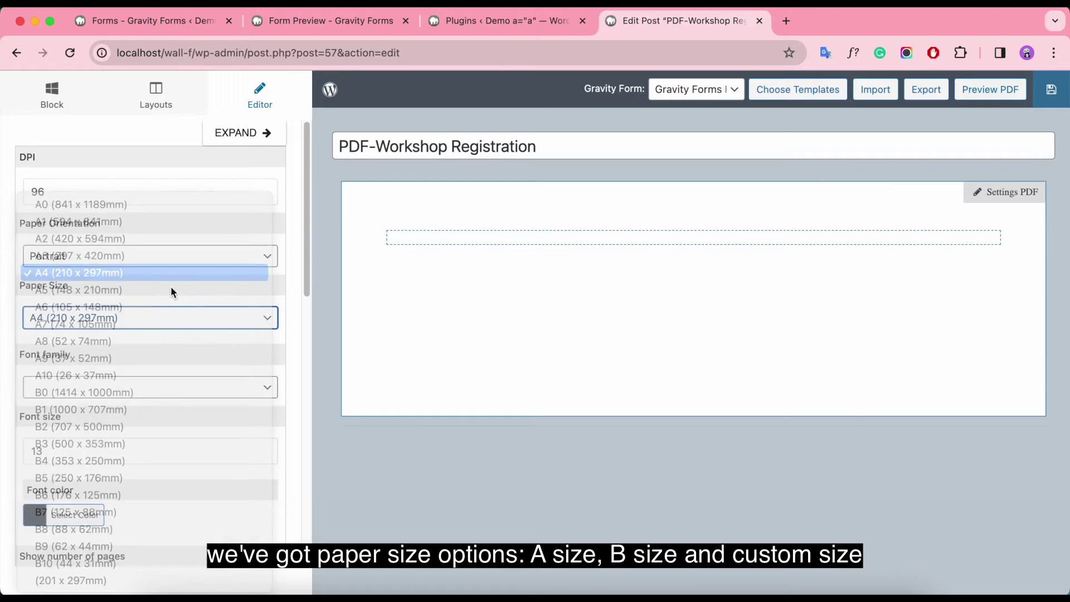
scroll(179, 333, "down", 1)
scroll(179, 333, "down", 1)
Step: Set the PDF font to dejavu sans, size 14, in black
left_click(147, 282)
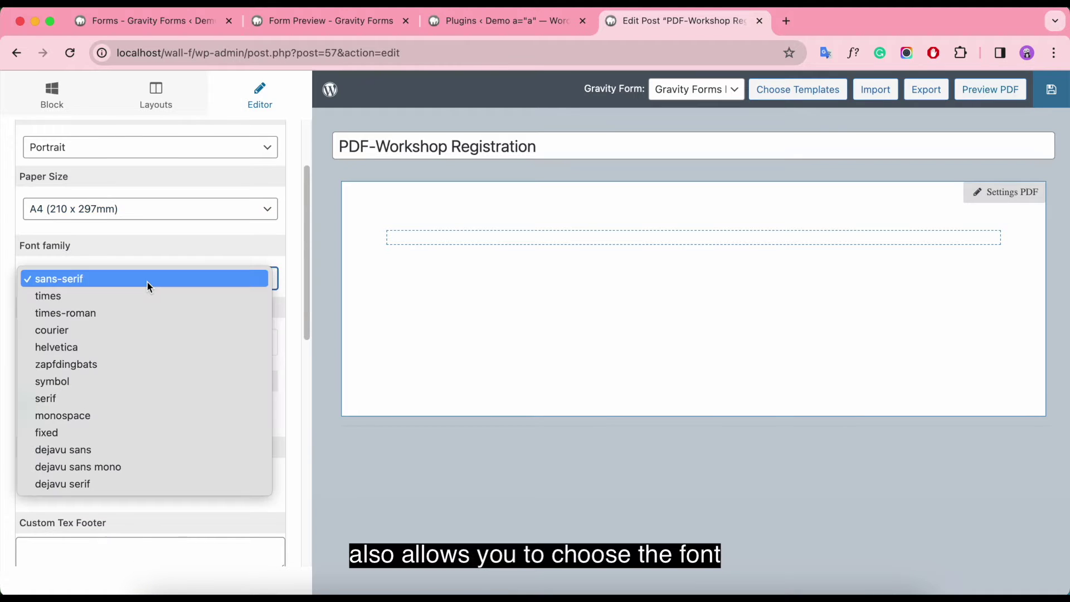
left_click(77, 449)
left_click(131, 345)
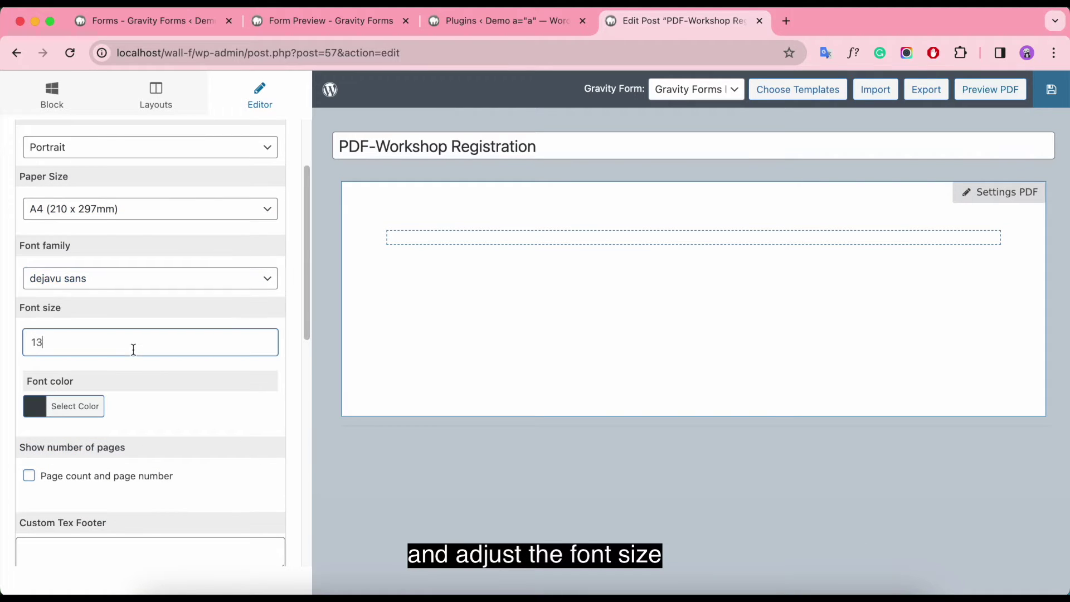
key("BackSpace")
scroll(128, 348, "down", 2)
left_click(47, 293)
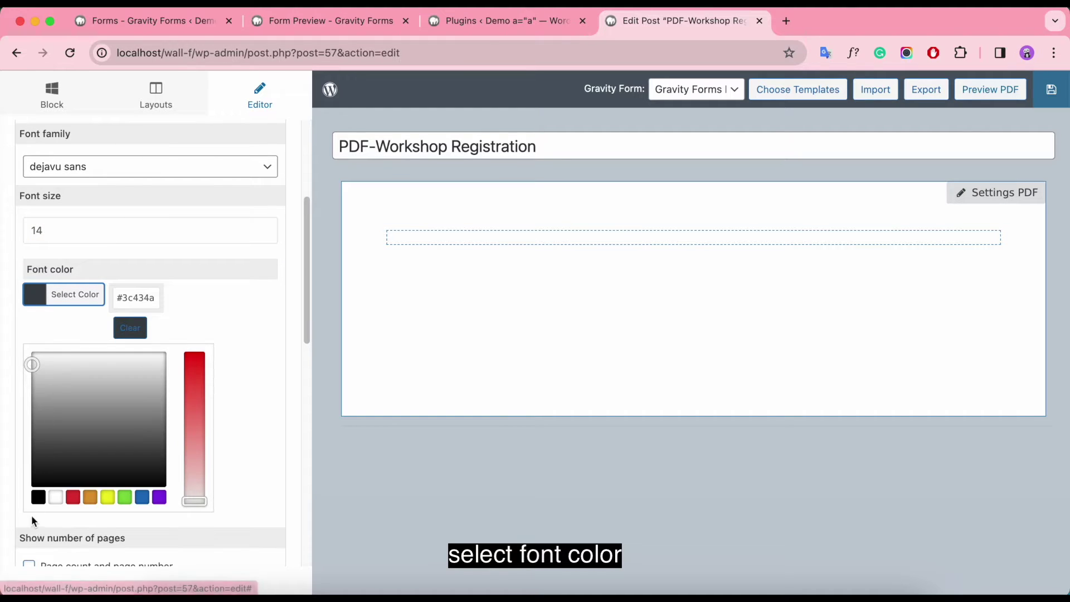
left_click(37, 498)
Step: Toggle page count and numbering, and review the custom footer and custom CSS fields
scroll(224, 390, "down", 4)
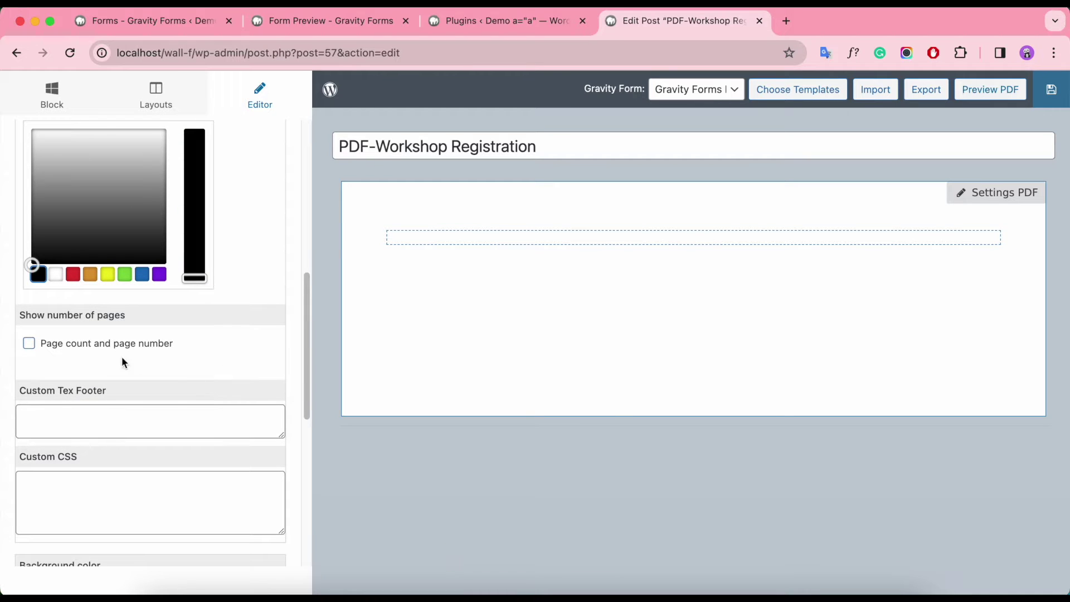
left_click(29, 342)
scroll(34, 344, "down", 3)
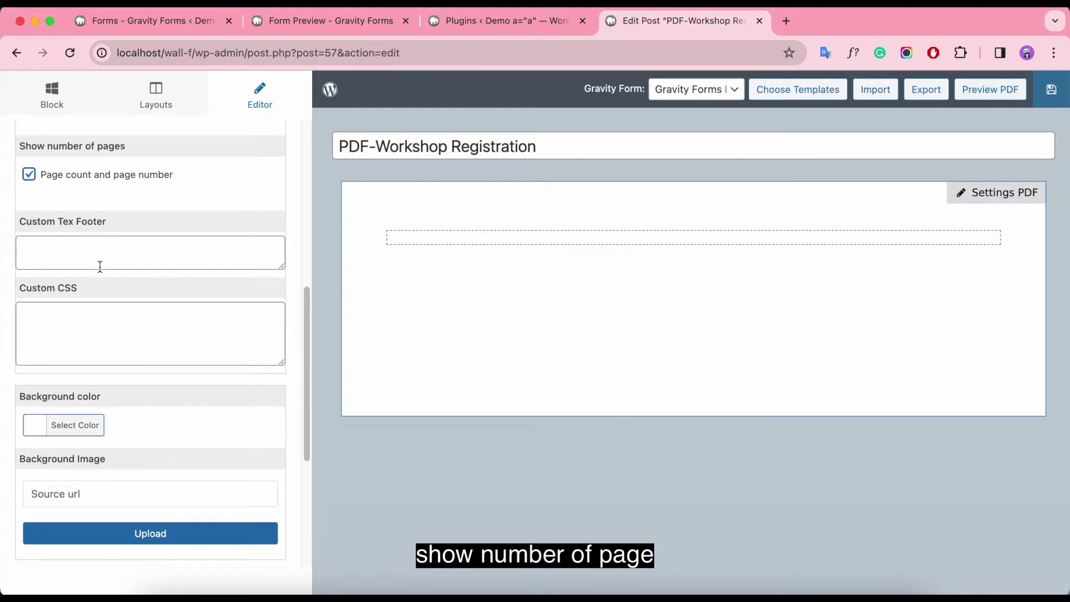
scroll(63, 270, "up", 2)
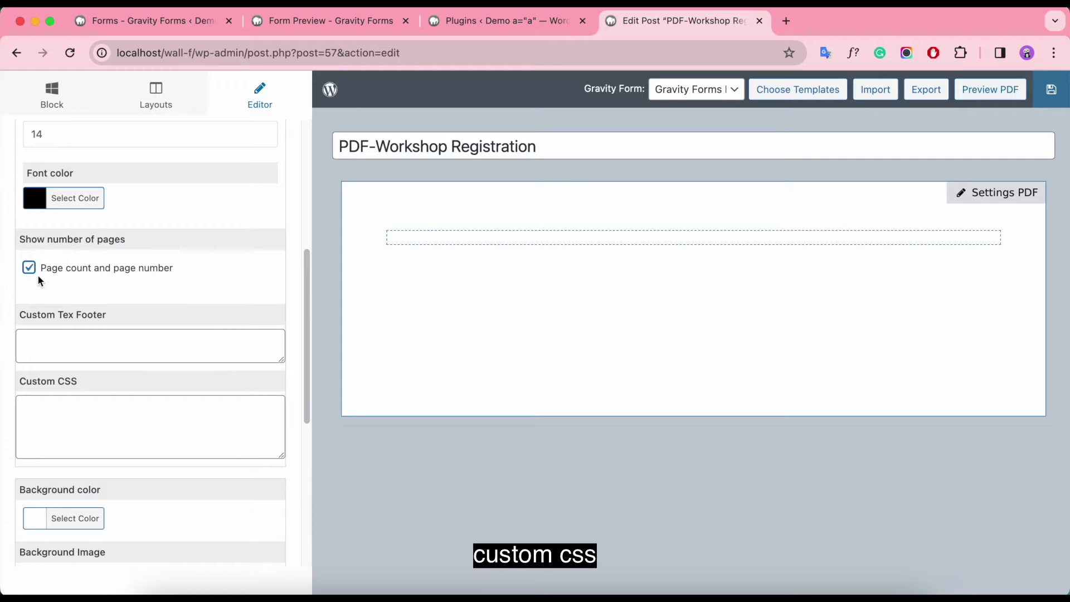
left_click(93, 357)
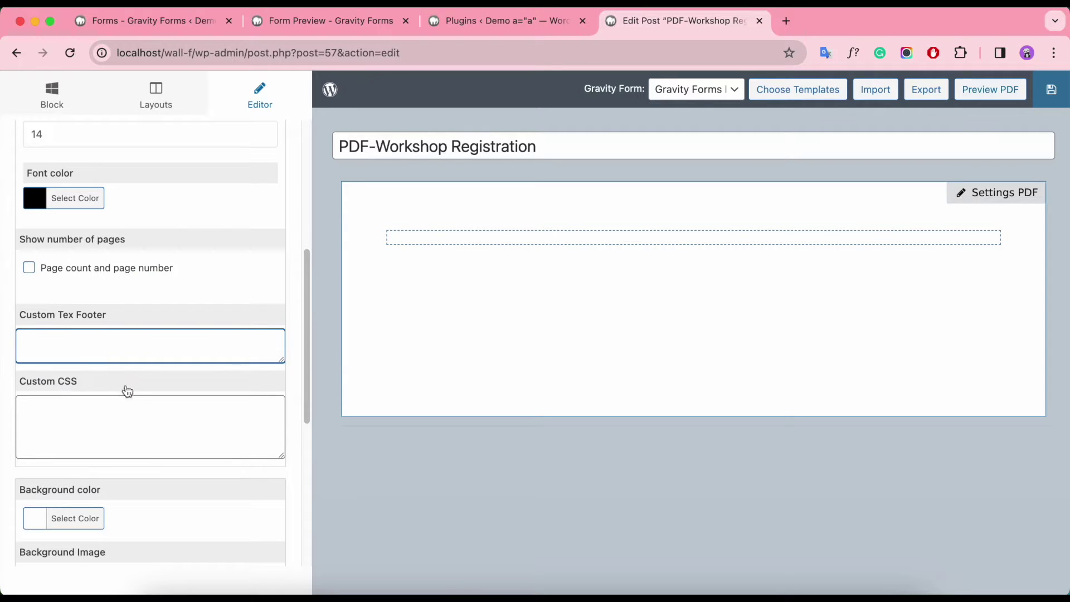
scroll(128, 390, "down", 2)
left_click(56, 342)
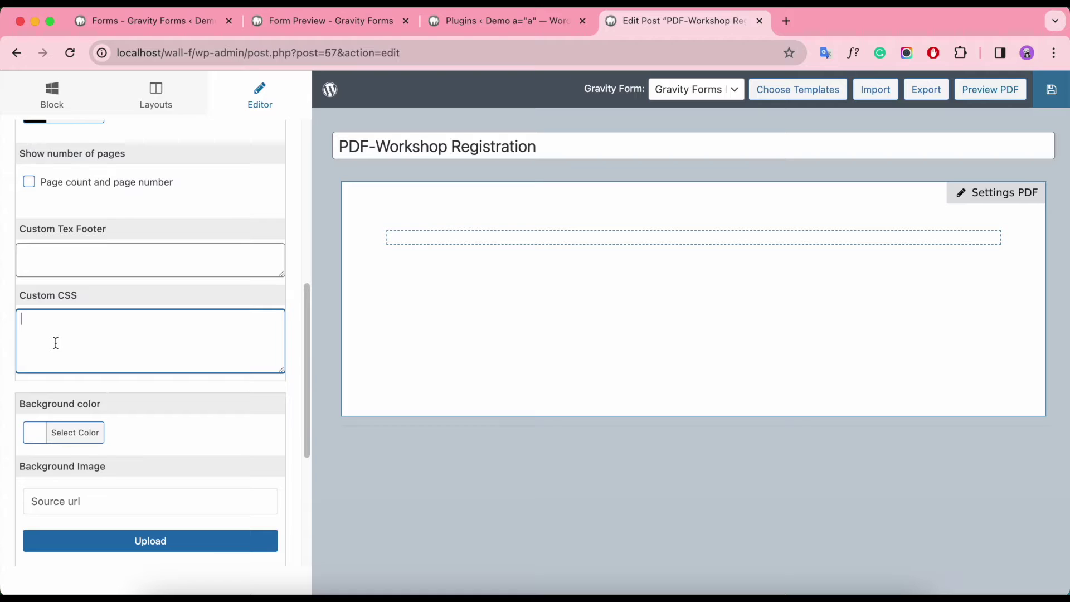
Step: Set the page background colour to white
left_click(41, 440)
left_click(32, 503)
left_click_drag(176, 521, 16, 472)
left_click(139, 425)
Step: Open the background image library, viewing Upload and then the existing media images
scroll(188, 409, "down", 4)
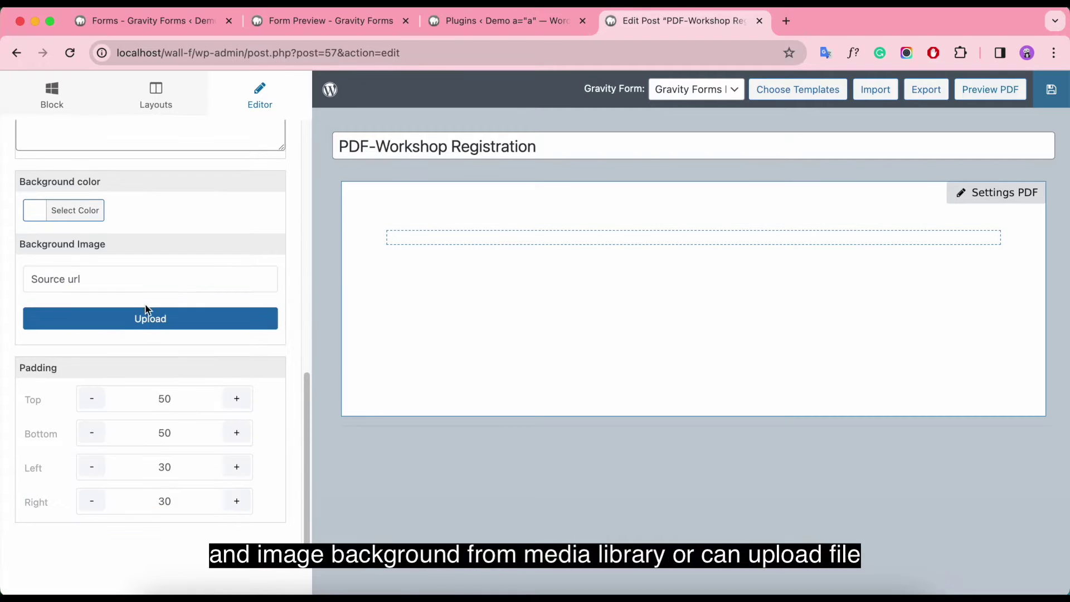
left_click(96, 275)
left_click(172, 319)
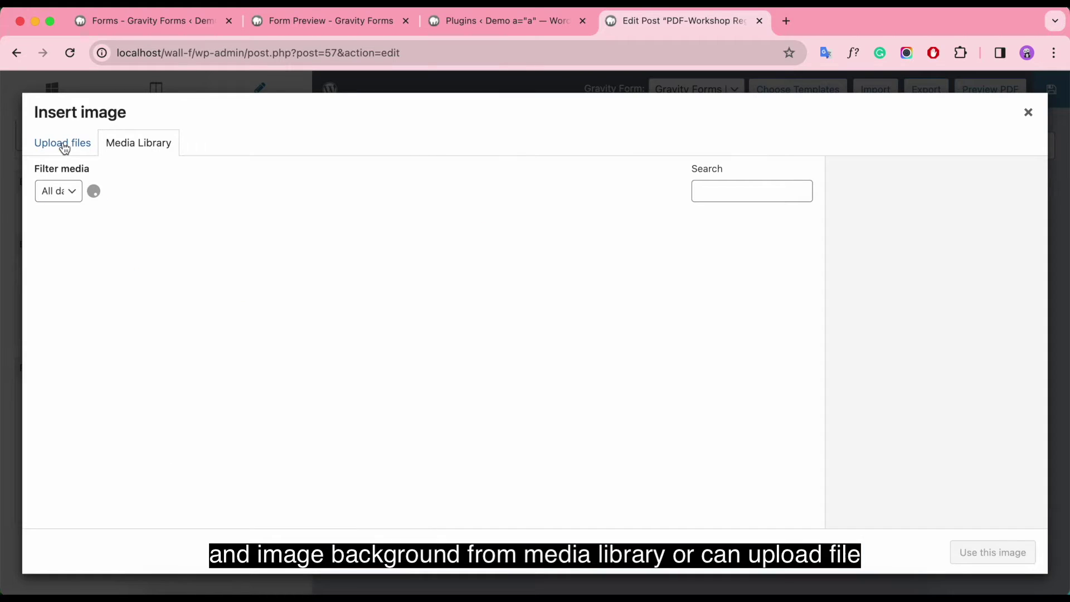
left_click(65, 148)
left_click(121, 148)
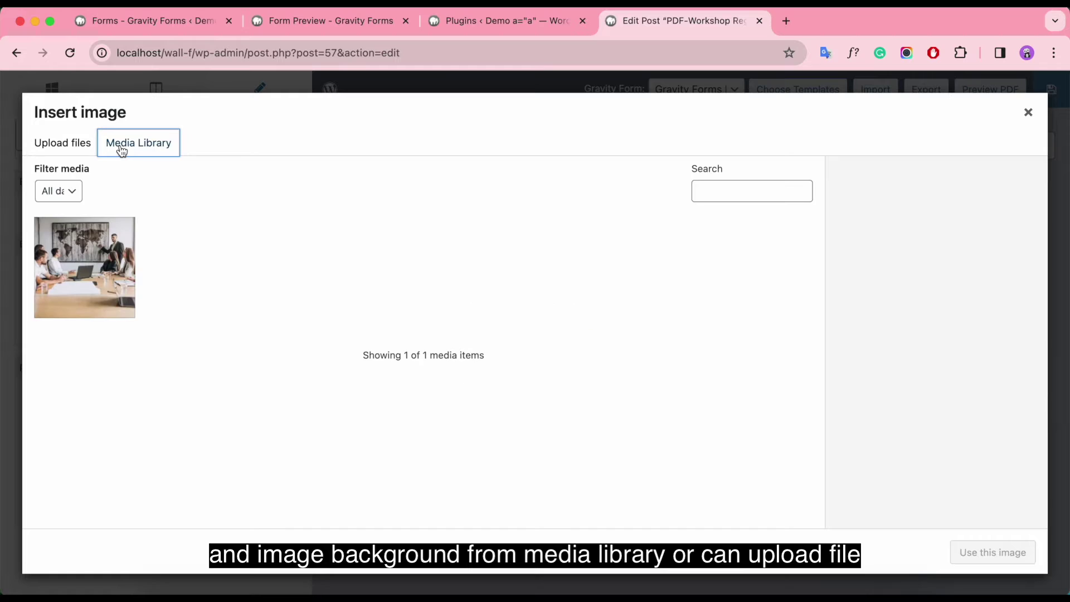
Step: Set page padding to 15 for bottom and left and 14 for right, then save the template
left_click(1028, 113)
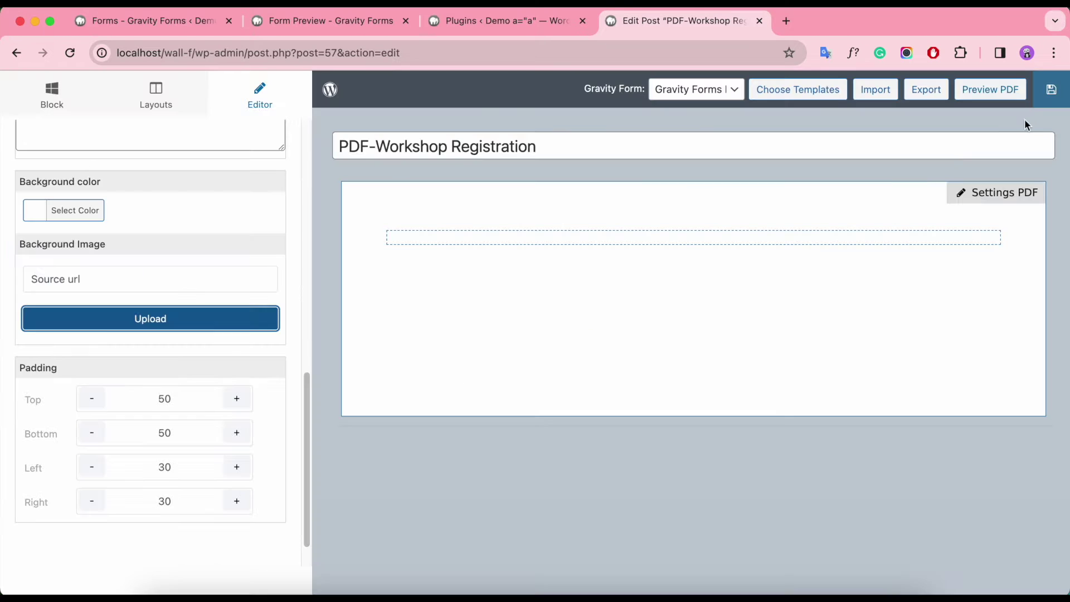
left_click(193, 399)
key("Tab")
type("15")
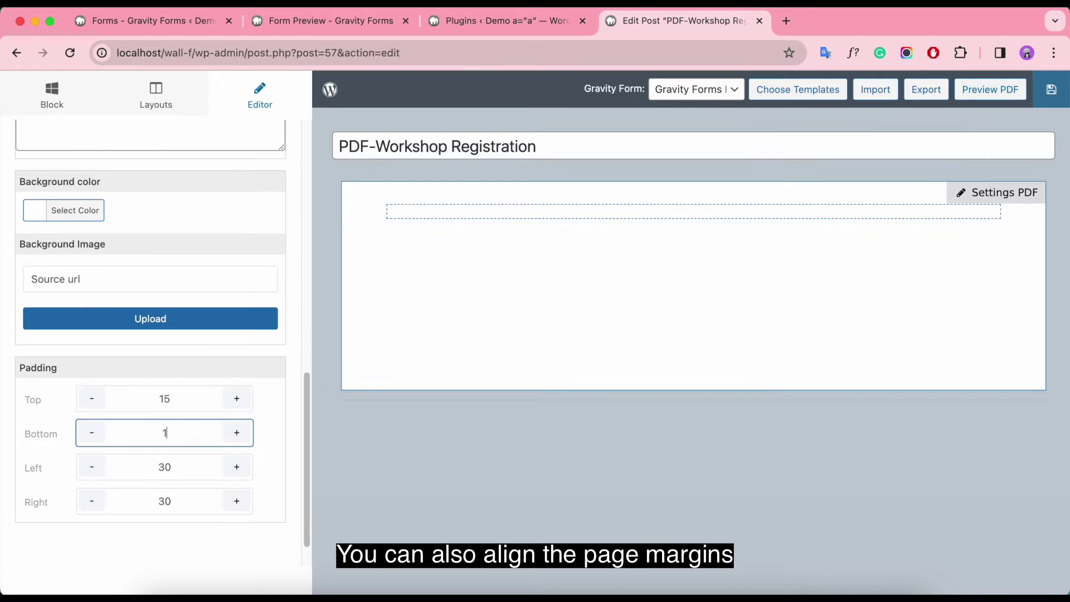
key("Tab")
type("15")
key("Tab")
type("14")
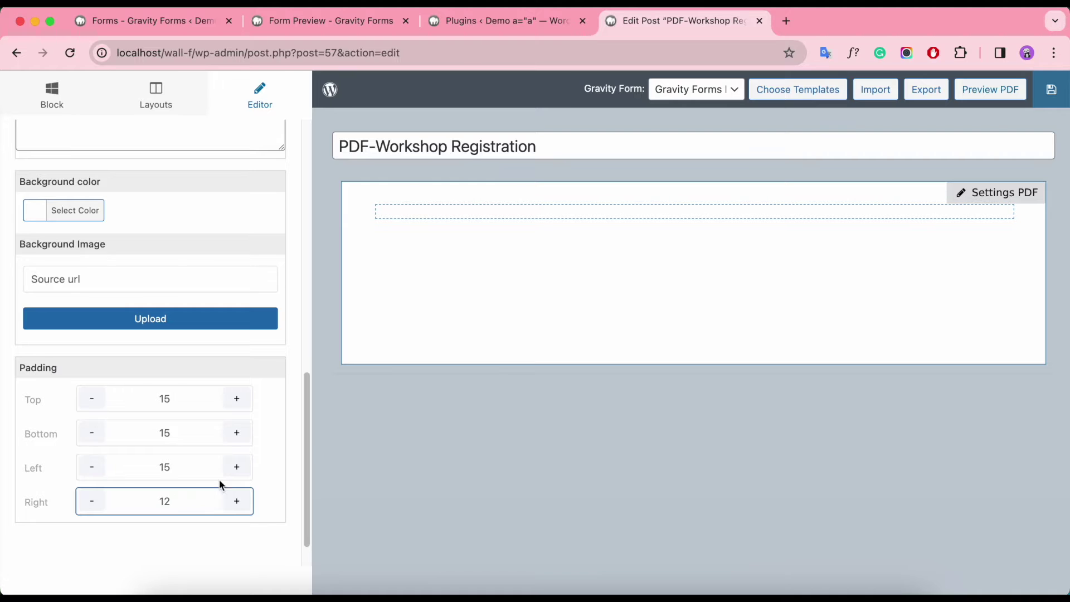
scroll(219, 334, "up", 6)
key("super+s")
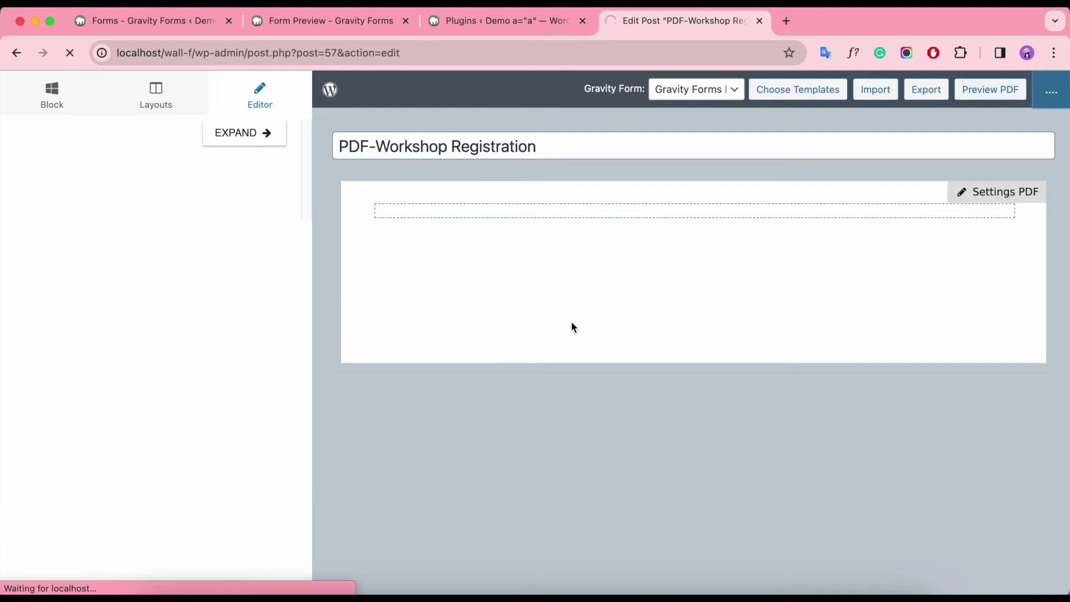
Step: Add three-column and four-column test rows to the canvas, then delete both
left_click(157, 105)
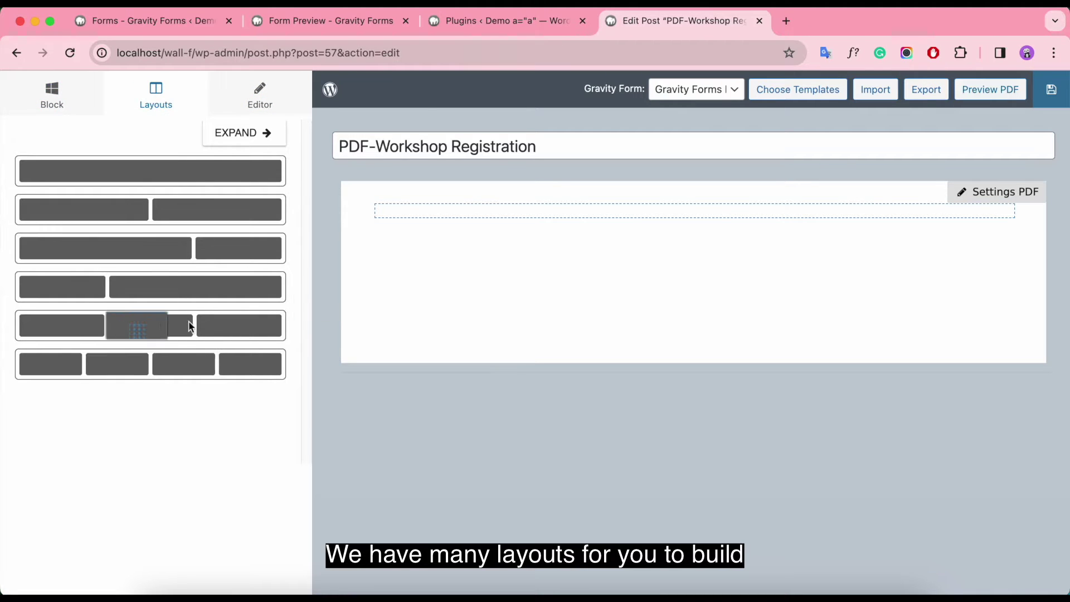
left_click(164, 326)
left_click_drag(120, 358, 449, 306)
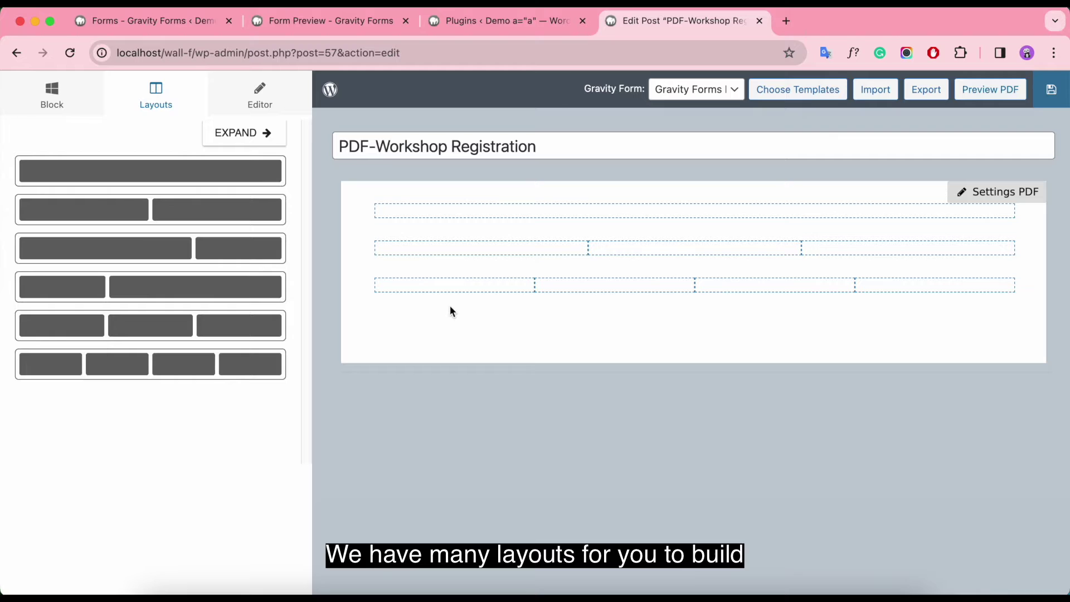
left_click(357, 306)
left_click(347, 369)
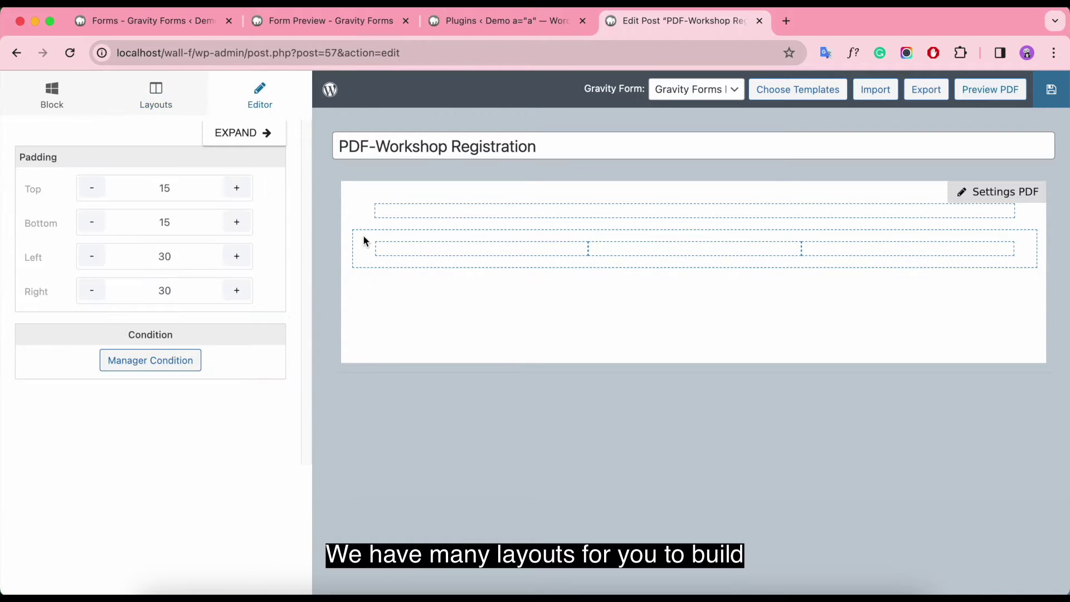
left_click(363, 235)
left_click(347, 338)
left_click(58, 100)
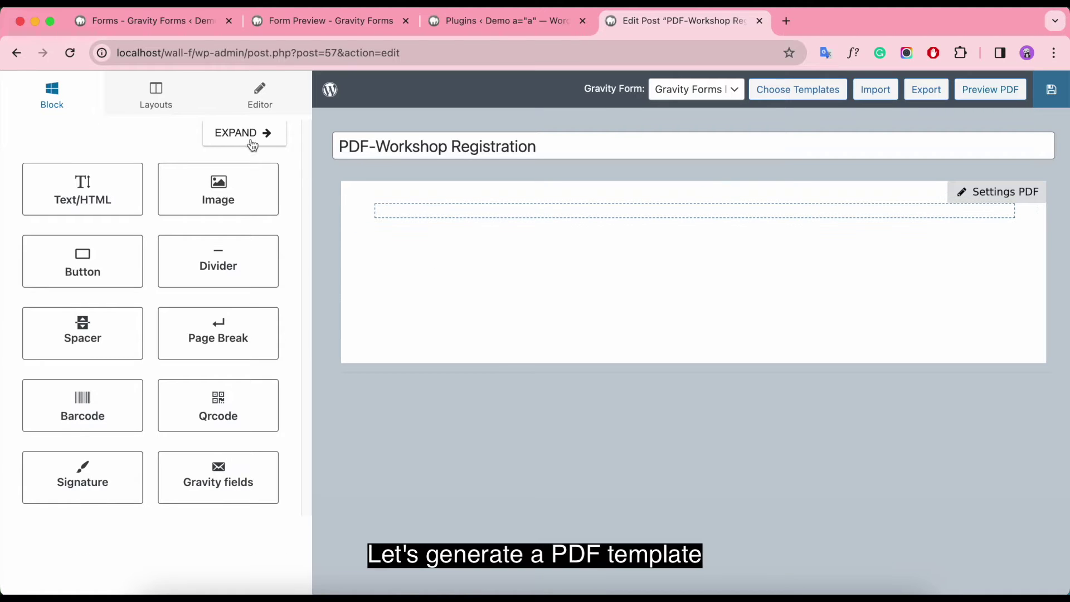
Step: Add a text block to the top row reading 'WORKSHOP MONTHLY REGISTRATION CONFIRM'
left_click(155, 105)
left_click(75, 108)
left_click_drag(78, 192, 522, 212)
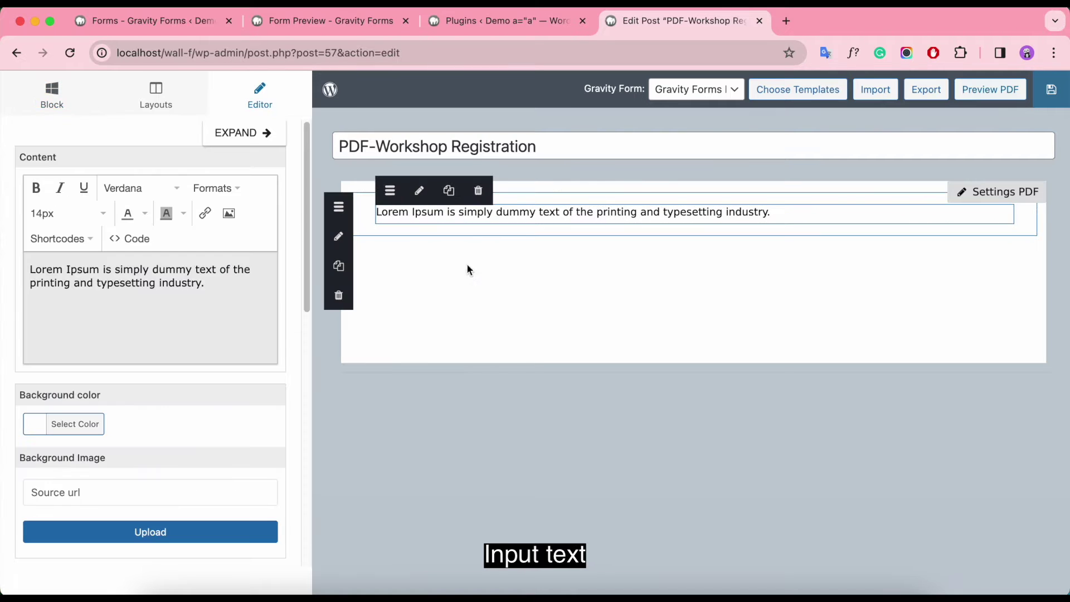
left_click_drag(230, 287, 18, 278)
key("BackSpace")
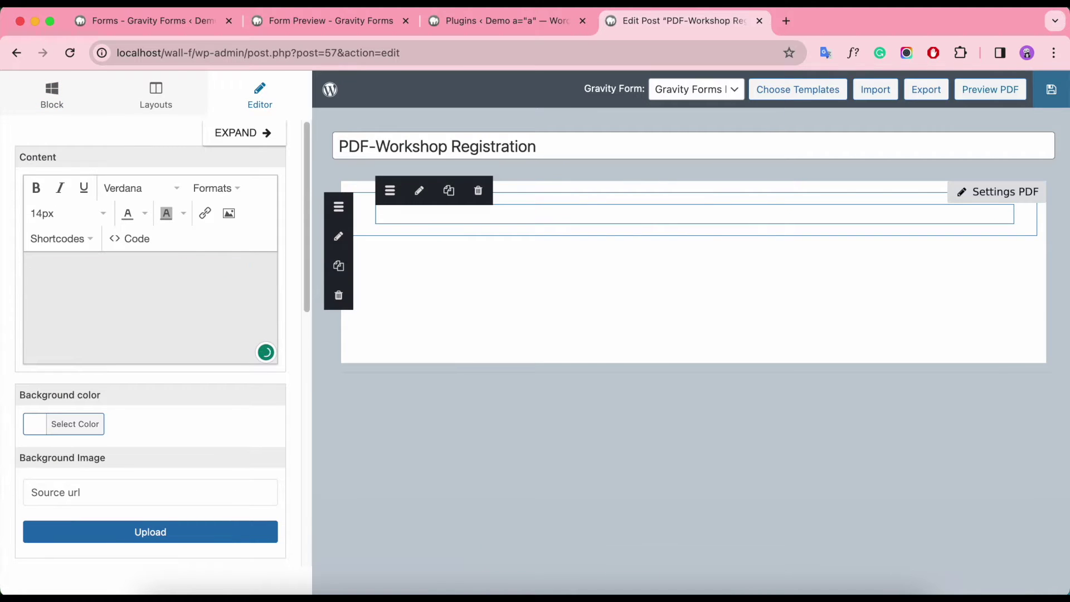
type("WORKSHOP MONTHLY REGISTRATION CONFIRM")
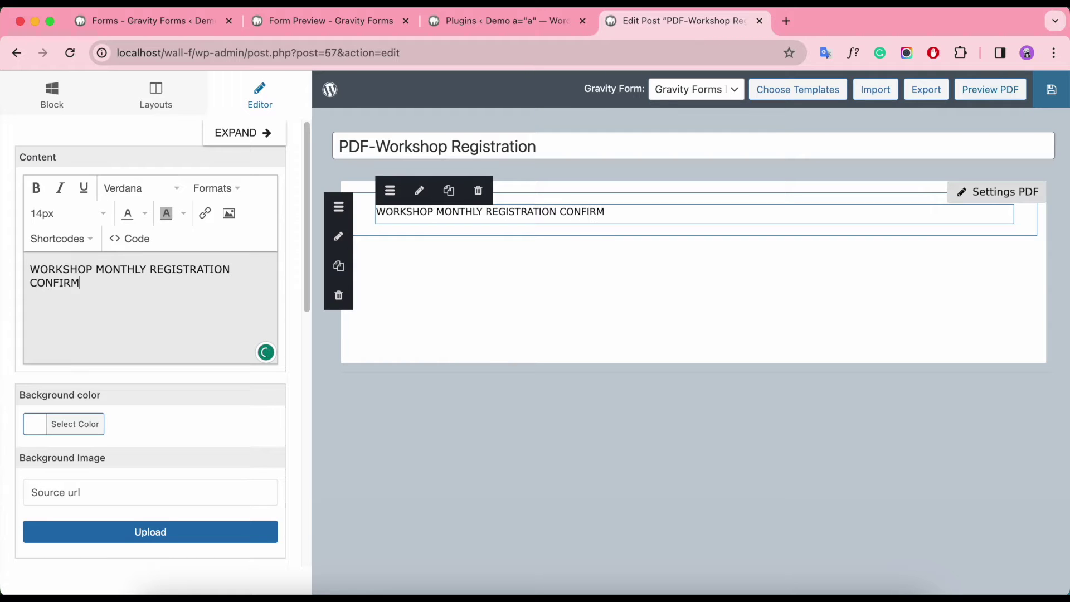
Step: Make the heading bold, 22px and centre-aligned
left_click_drag(81, 283, 32, 268)
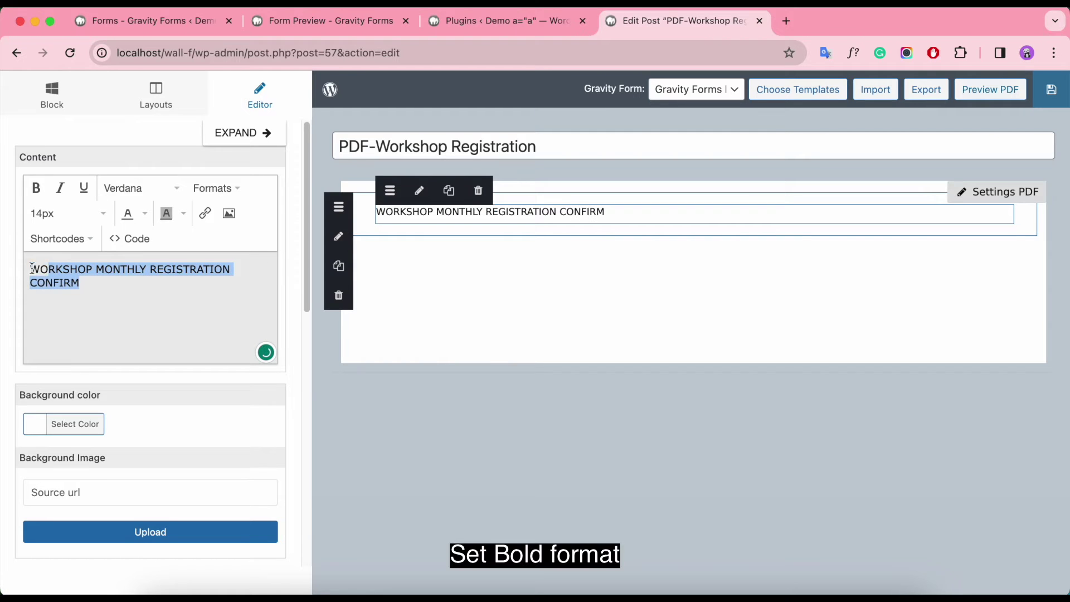
left_click(36, 188)
left_click(67, 213)
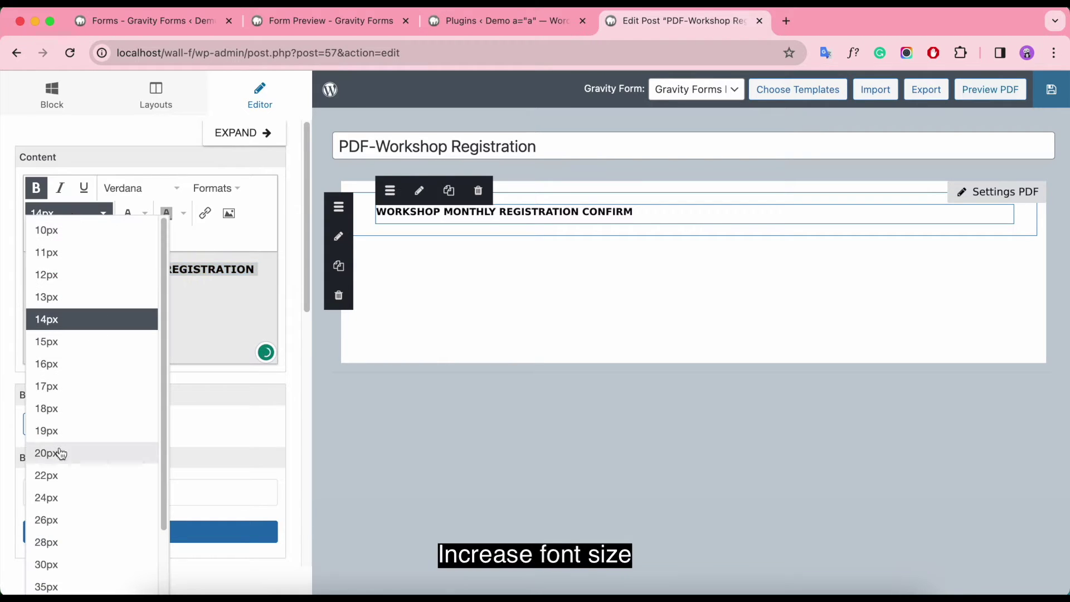
left_click(56, 474)
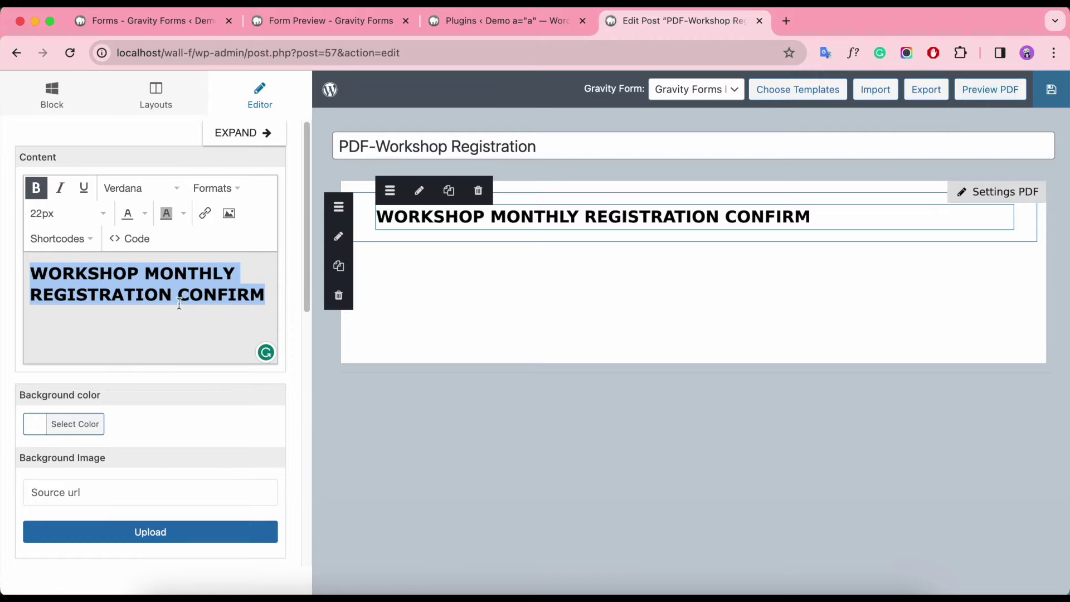
left_click(223, 191)
mouse_move(259, 262)
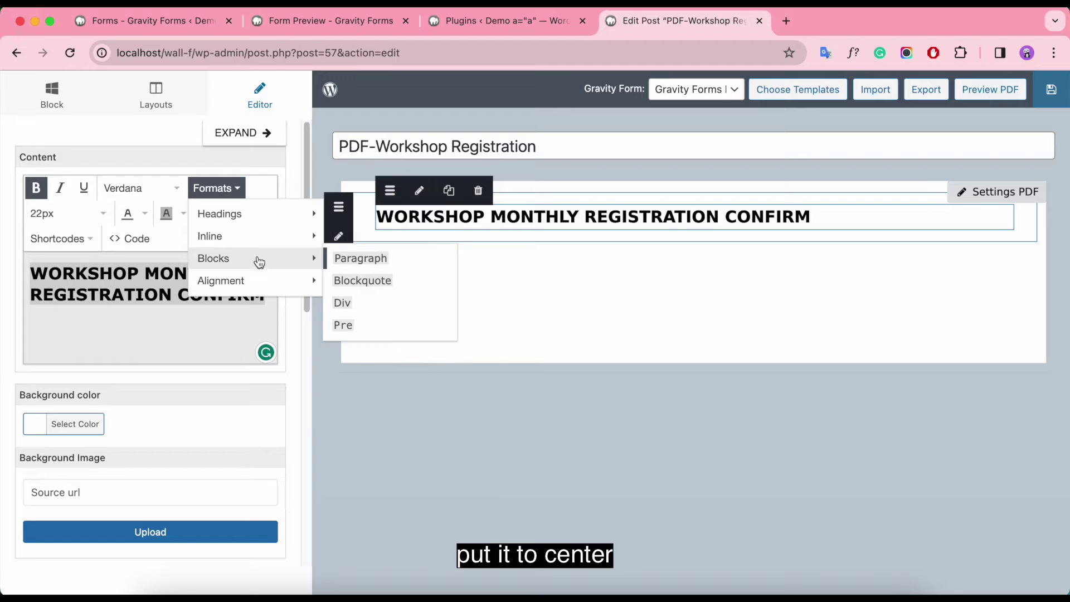
mouse_move(255, 281)
left_click(365, 302)
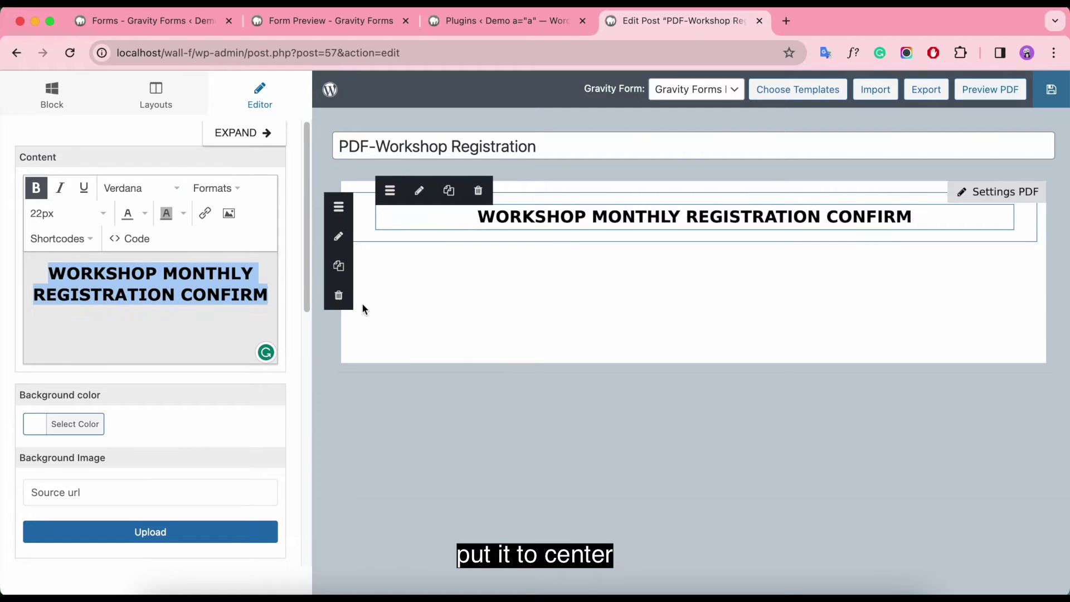
Step: Give the heading block a #1c73bf blue background colour
left_click(35, 424)
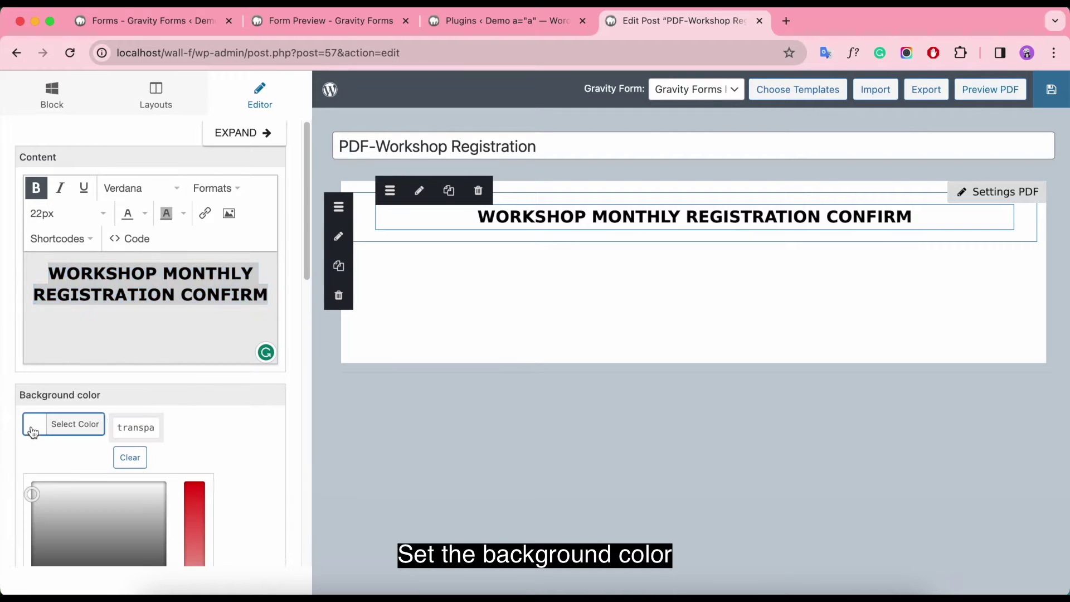
scroll(44, 385, "down", 2)
left_click_drag(35, 389, 146, 440)
left_click(142, 518)
left_click_drag(190, 401, 190, 399)
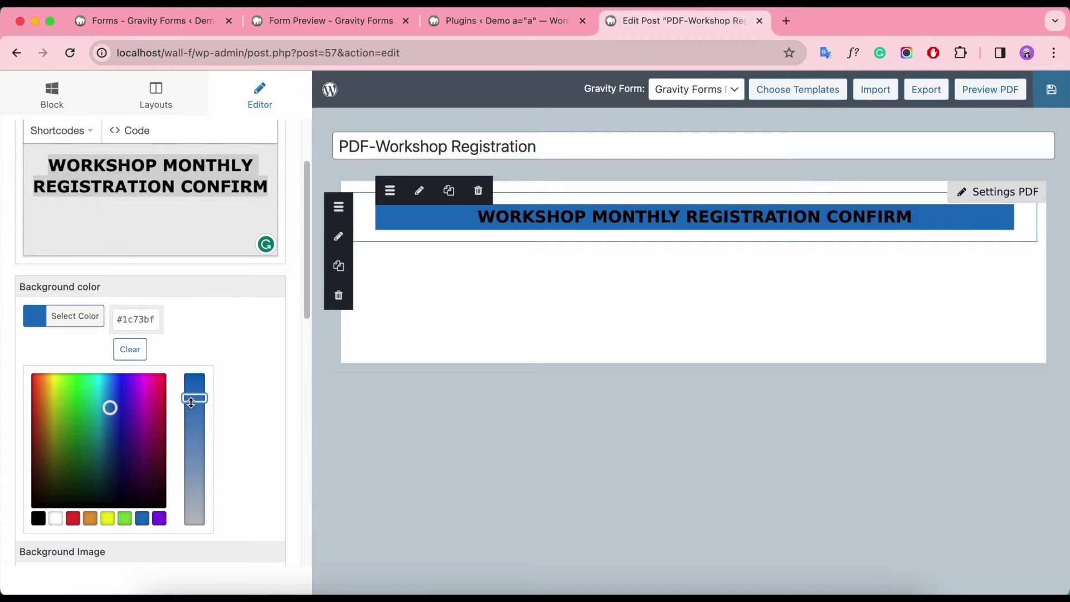
scroll(195, 170, "up", 2)
Step: Break the heading after MONTHLY onto two lines and make its text white, without highlight
key("Return")
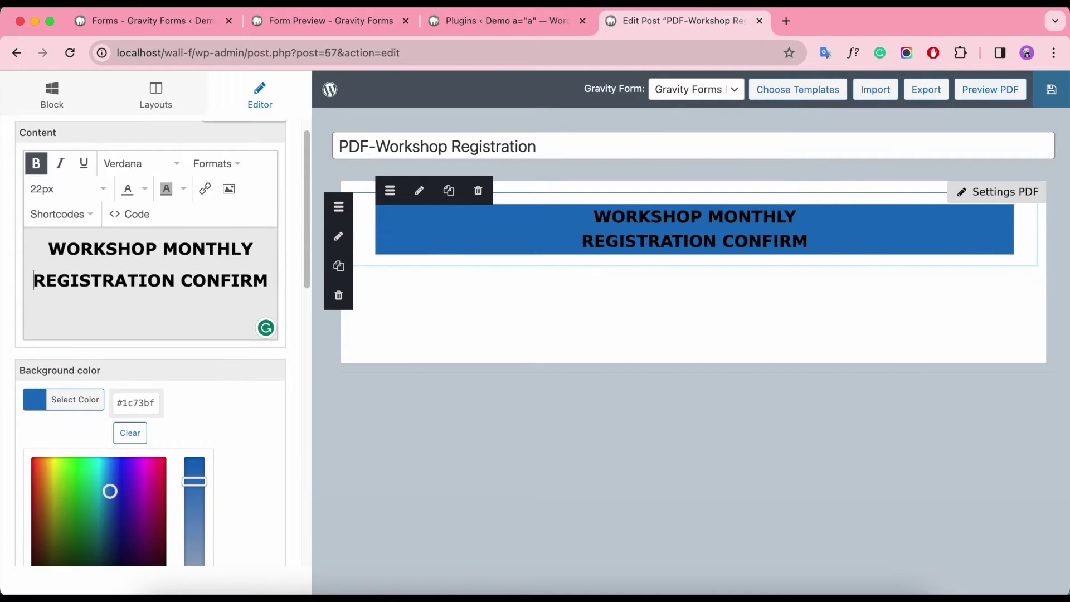
left_click_drag(265, 280, 51, 245)
left_click(182, 189)
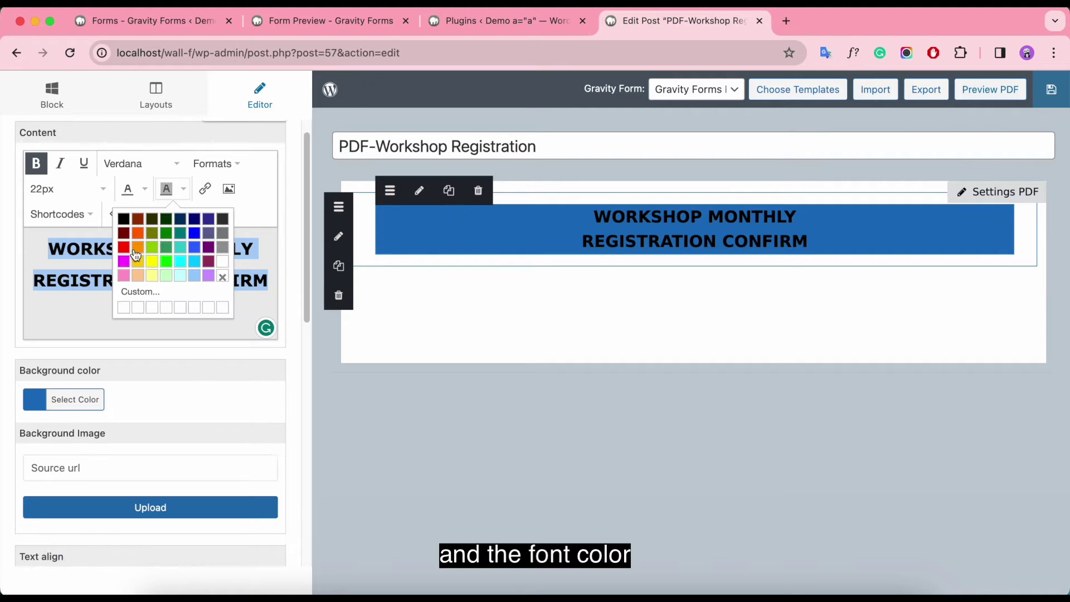
left_click(151, 247)
left_click(183, 190)
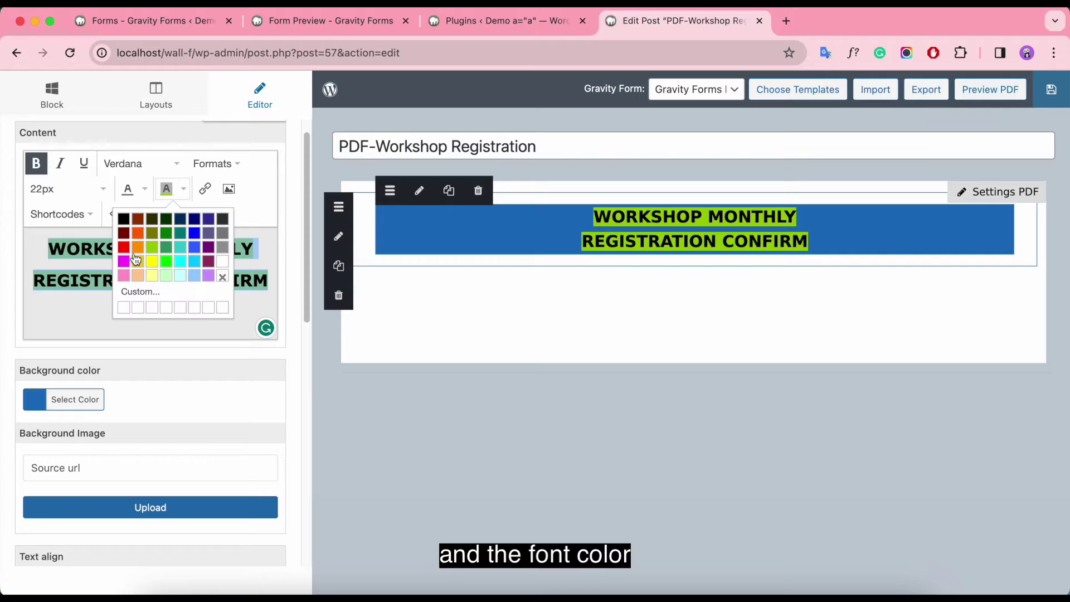
left_click(137, 260)
left_click(183, 189)
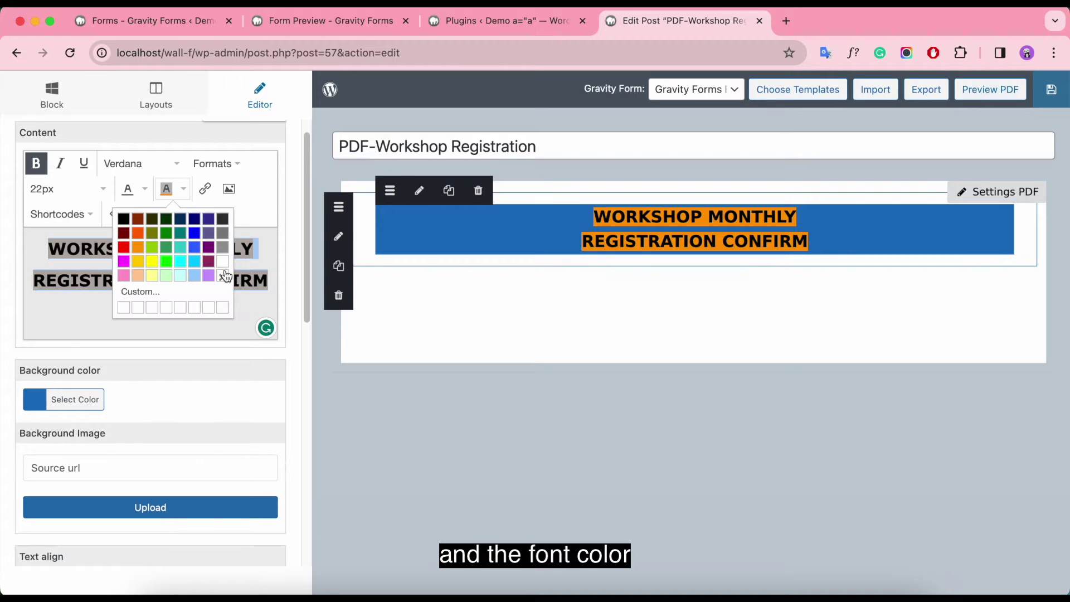
left_click(228, 276)
left_click(146, 190)
left_click(185, 262)
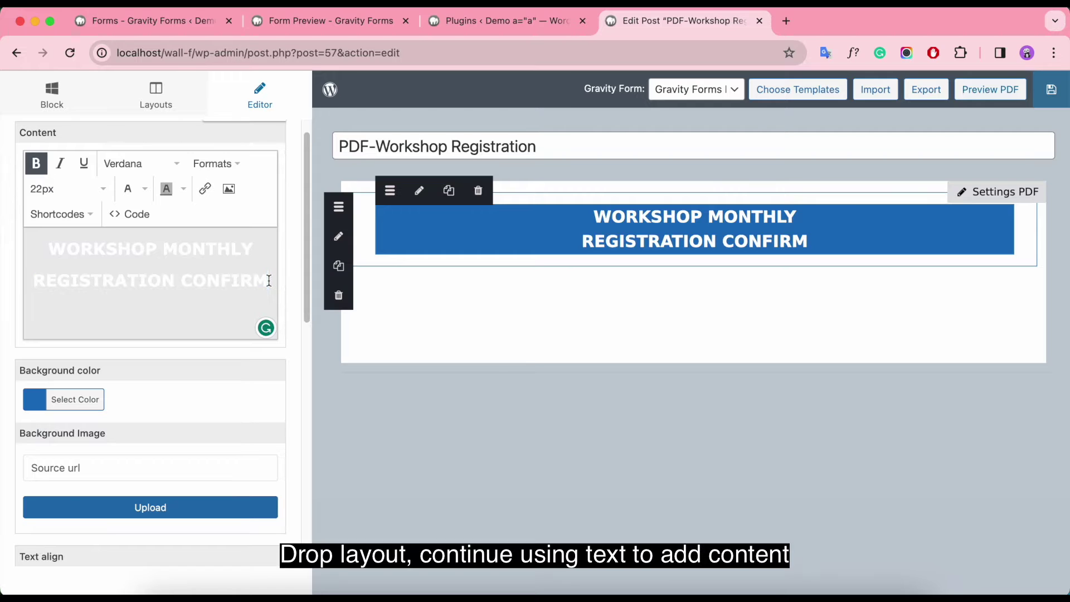
Step: Add a one-column row with a text block below the heading, padding 5
left_click(155, 97)
left_click_drag(189, 167, 409, 270)
left_click(52, 96)
left_click_drag(83, 189, 526, 288)
left_click(367, 276)
double_click(165, 453)
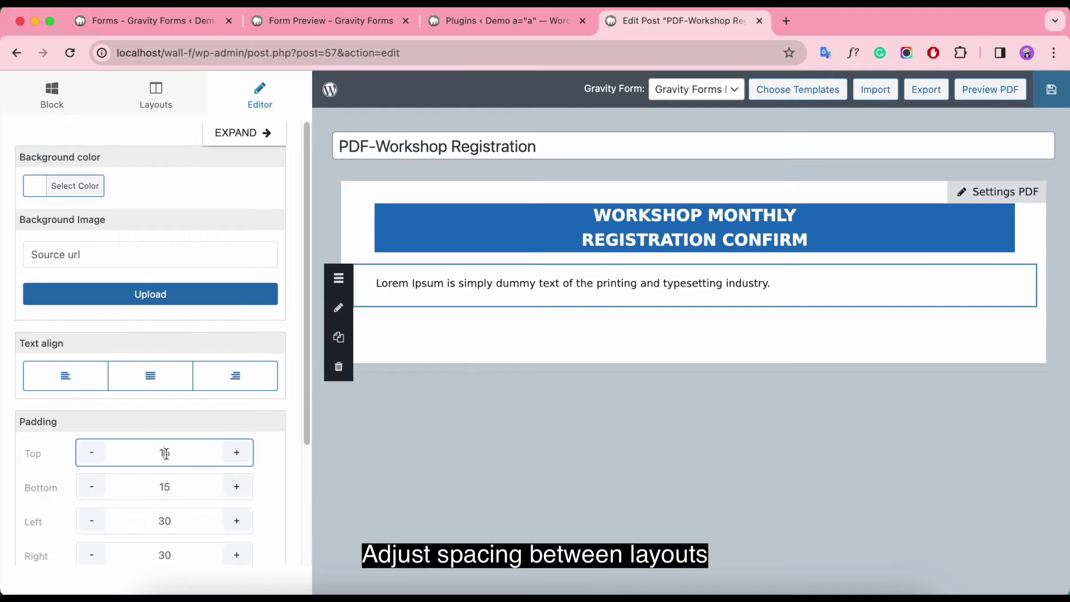
type("5")
left_click(166, 487)
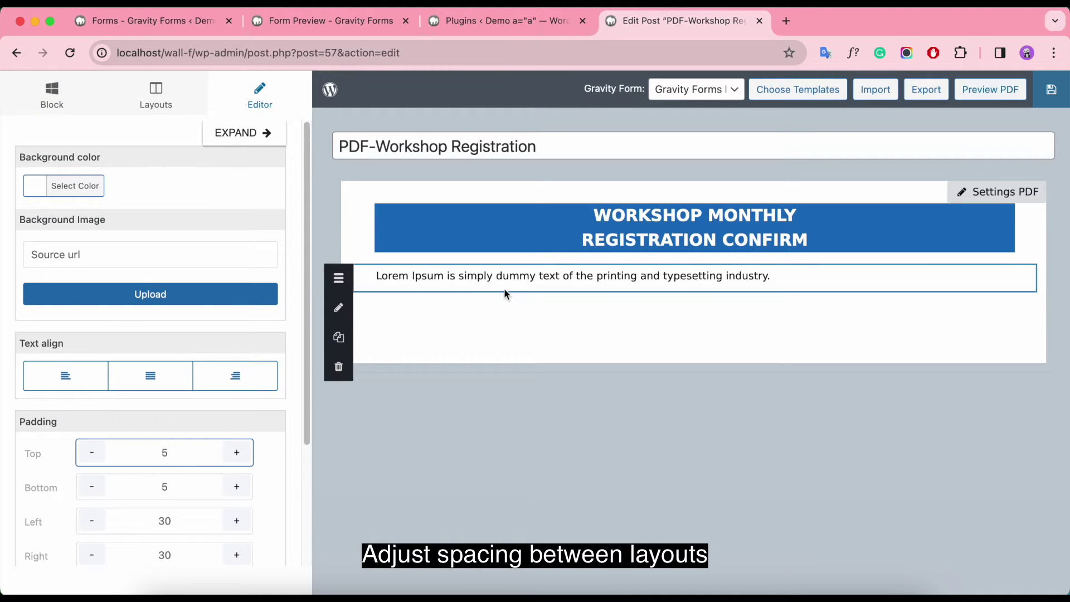
Step: Replace the placeholder with 'Monday, December 25, 2023' and 'Super Add-ons Office' lines
left_click(441, 278)
left_click(213, 292)
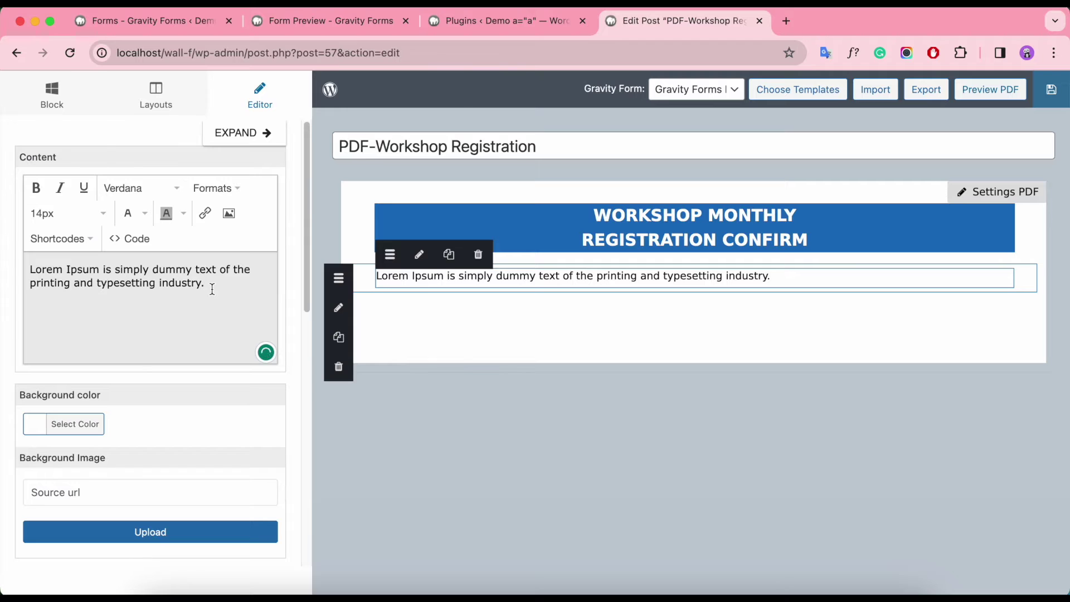
key("ctrl+a")
key("BackSpace")
type("Monday")
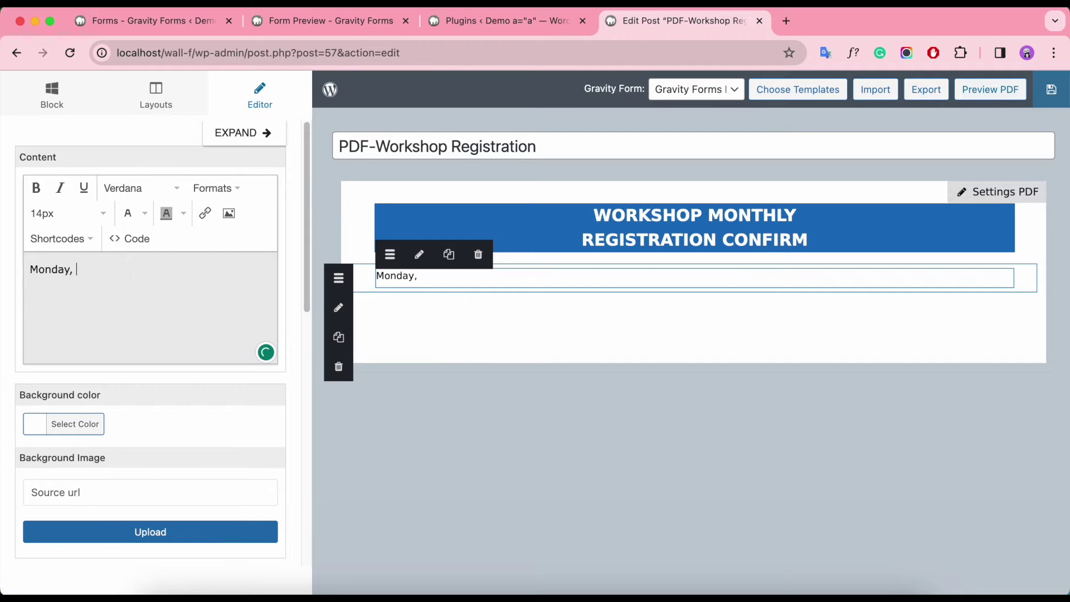
type(", December 25, 2023")
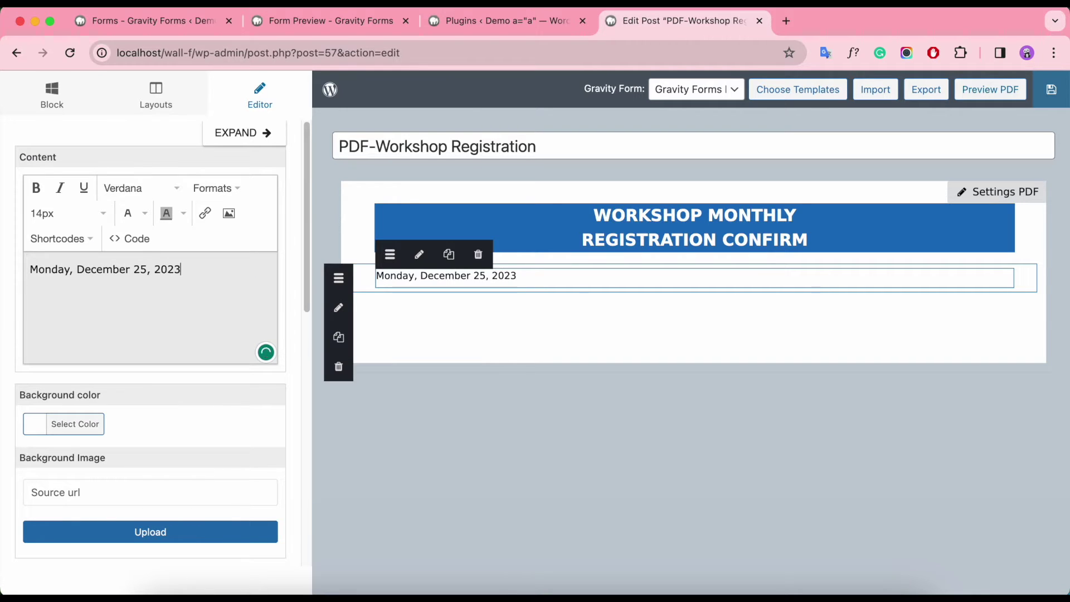
key("Return")
type("Super Add-ons Office")
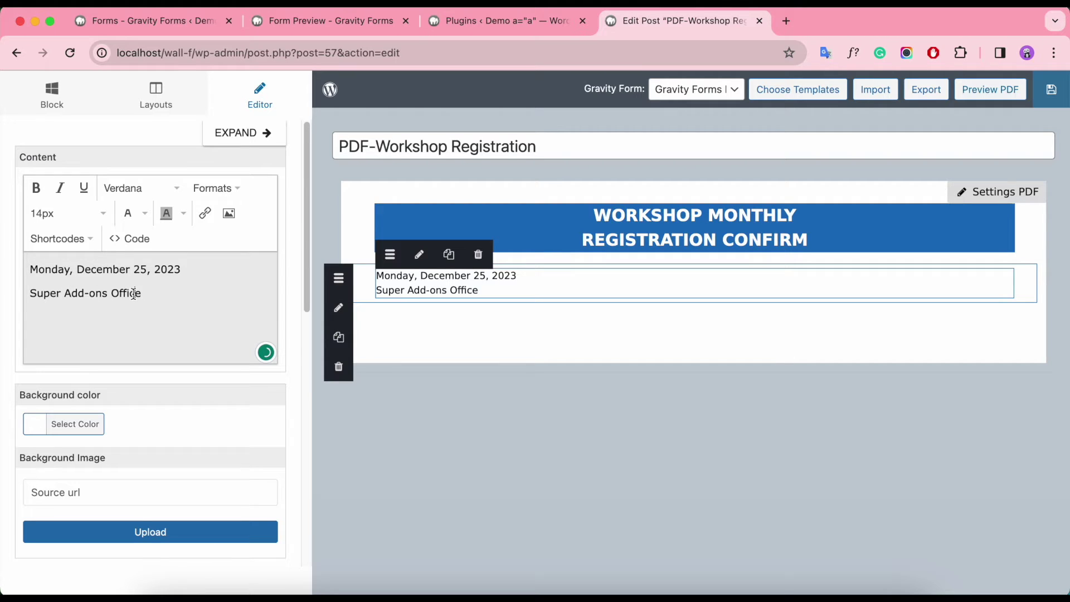
Step: Make both date-block lines bold, 16px and centred
left_click_drag(134, 294, 46, 236)
left_click(31, 192)
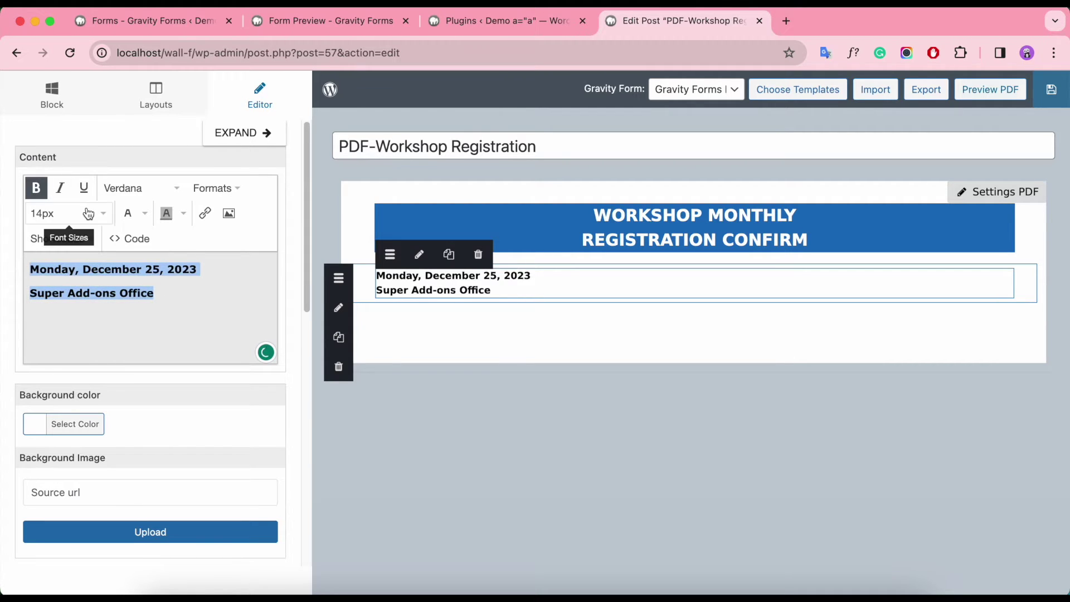
left_click(53, 215)
left_click(53, 365)
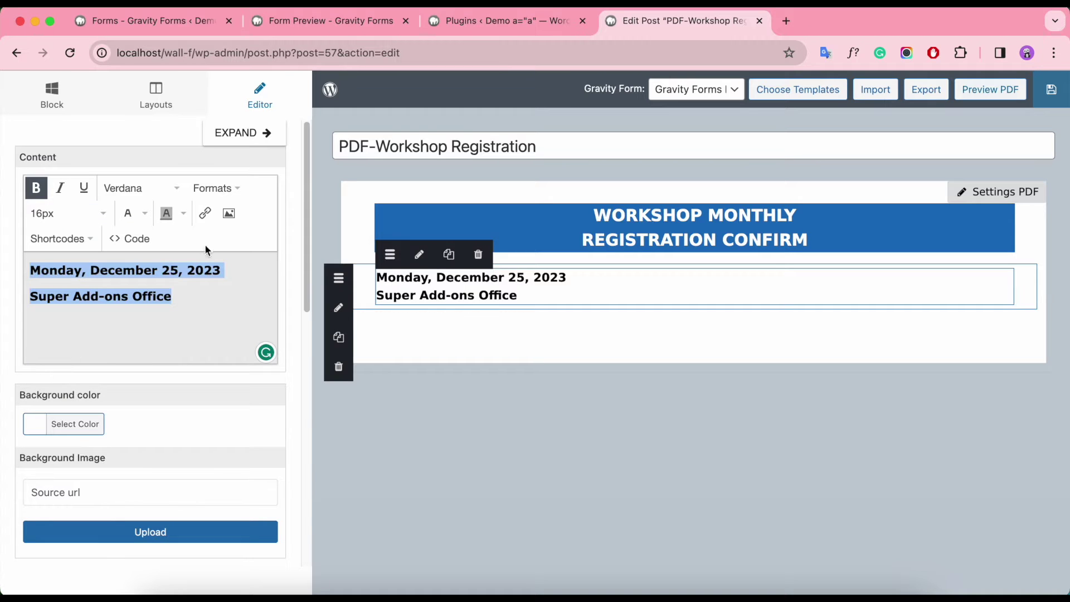
left_click(213, 190)
mouse_move(289, 282)
left_click(348, 302)
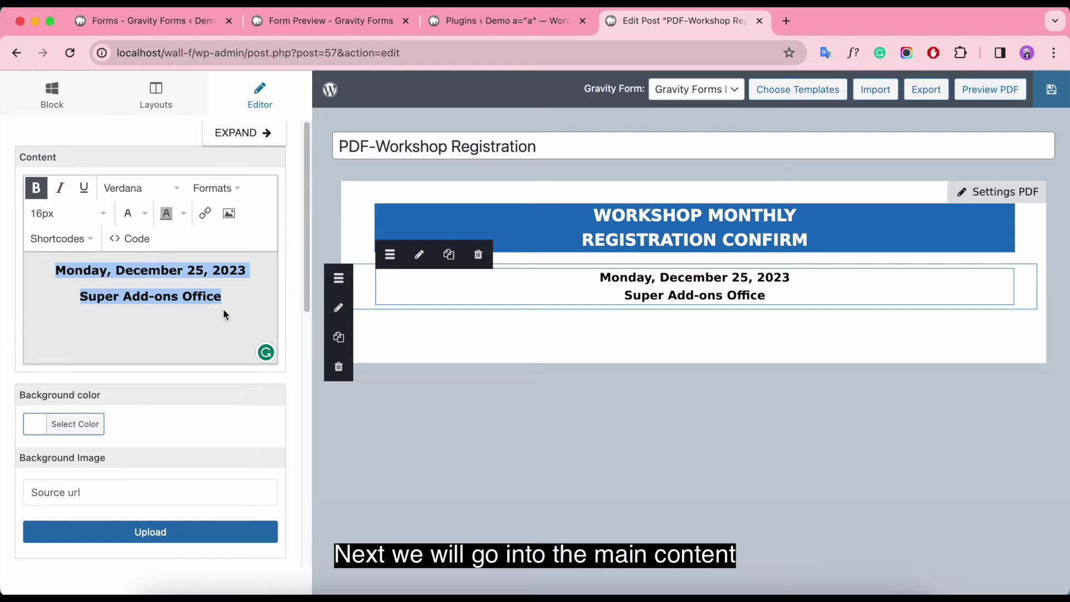
Step: Add another one-column row with a text block below the date block and adjust its padding
left_click(156, 95)
left_click_drag(352, 332, 359, 321)
left_click(52, 96)
left_click_drag(94, 168, 432, 324)
left_click(366, 318)
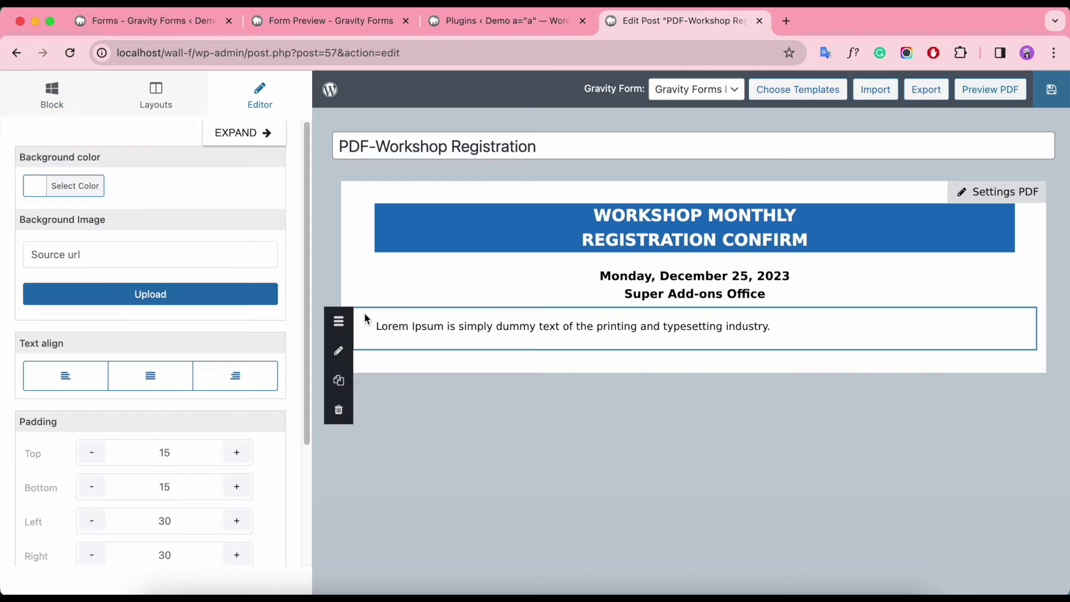
left_click(167, 453)
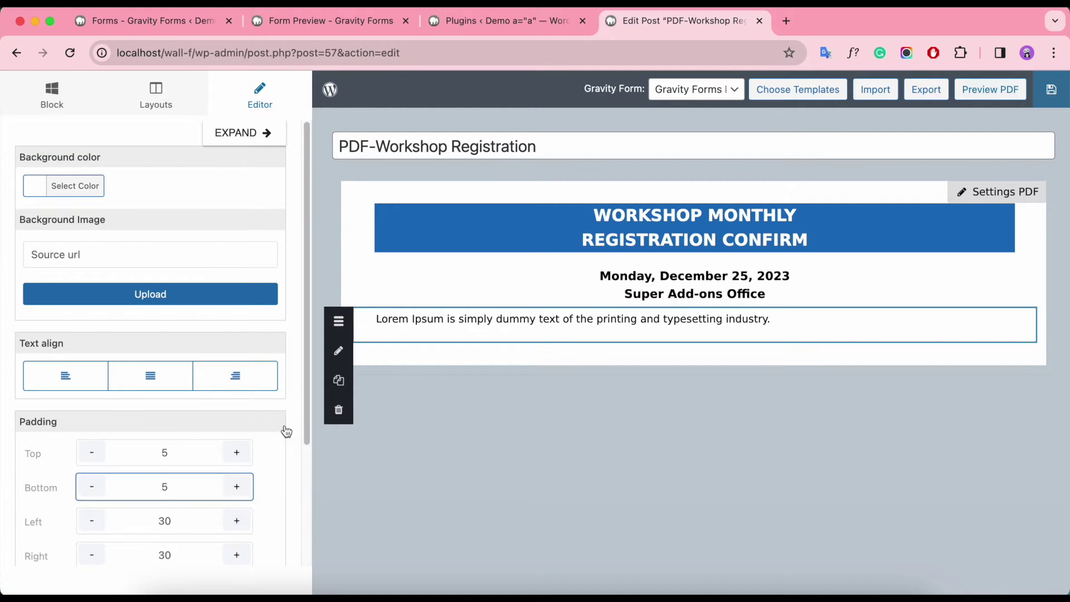
Step: Replace the placeholder with the letter copied from Pages and set it in dejavu sans
left_click(423, 319)
left_click_drag(231, 282, 3, 271)
key("BackSpace")
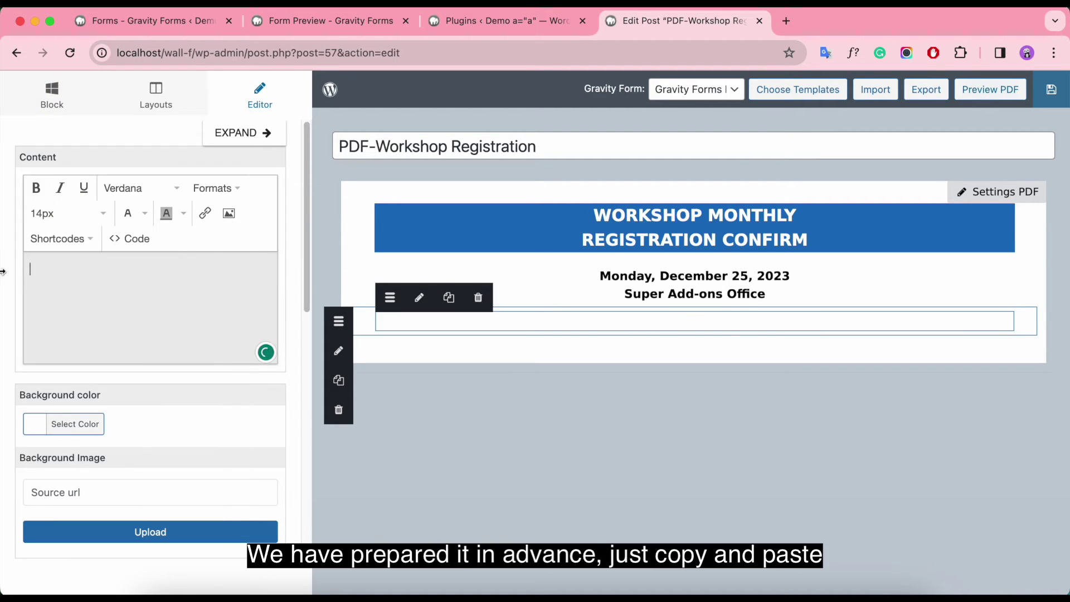
left_click(704, 582)
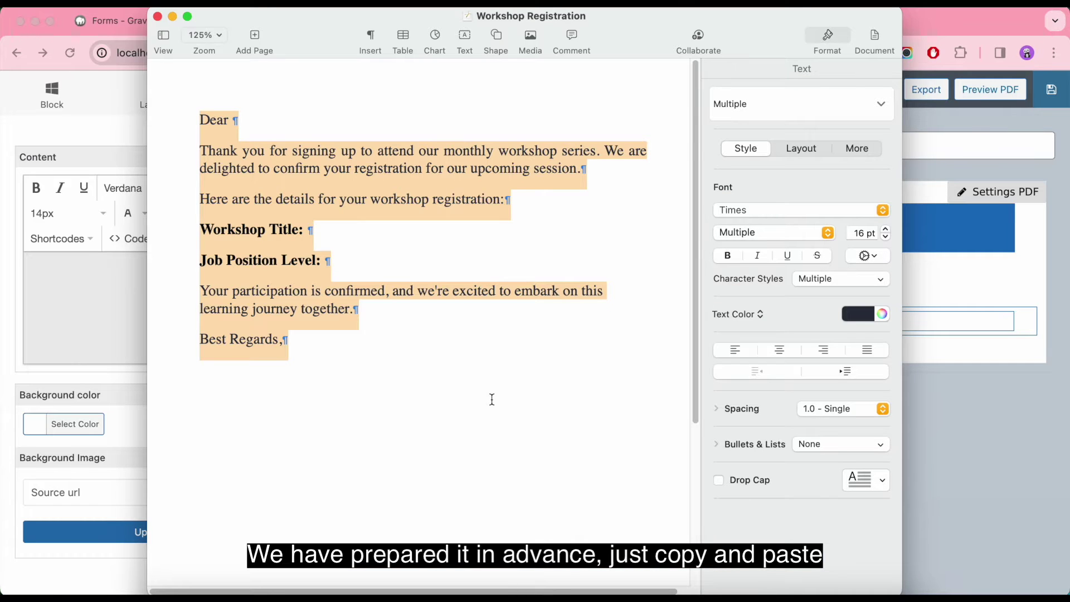
left_click(76, 302)
type("Dear Thank you for signing up to attend our monthly workshop series. We are delighted to confirm your registration for our upcoming session. Here are the details for your workshop registration: Workshop Title: Job Position Level: Your participation is confirmed, and we're excited to embark on this learning journey together. Best Regards,")
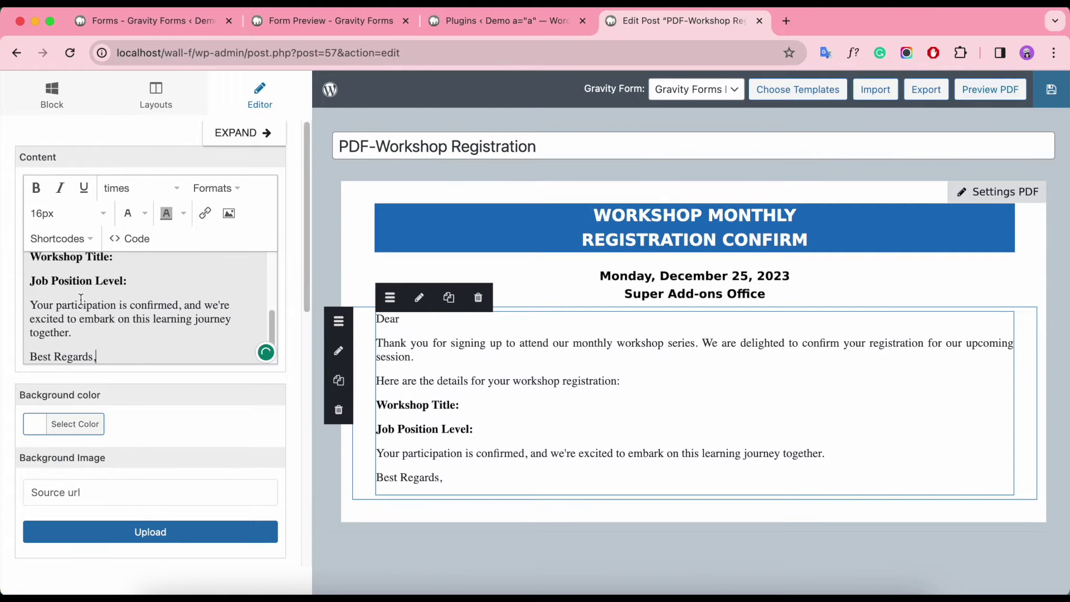
key("super+a")
left_click(140, 188)
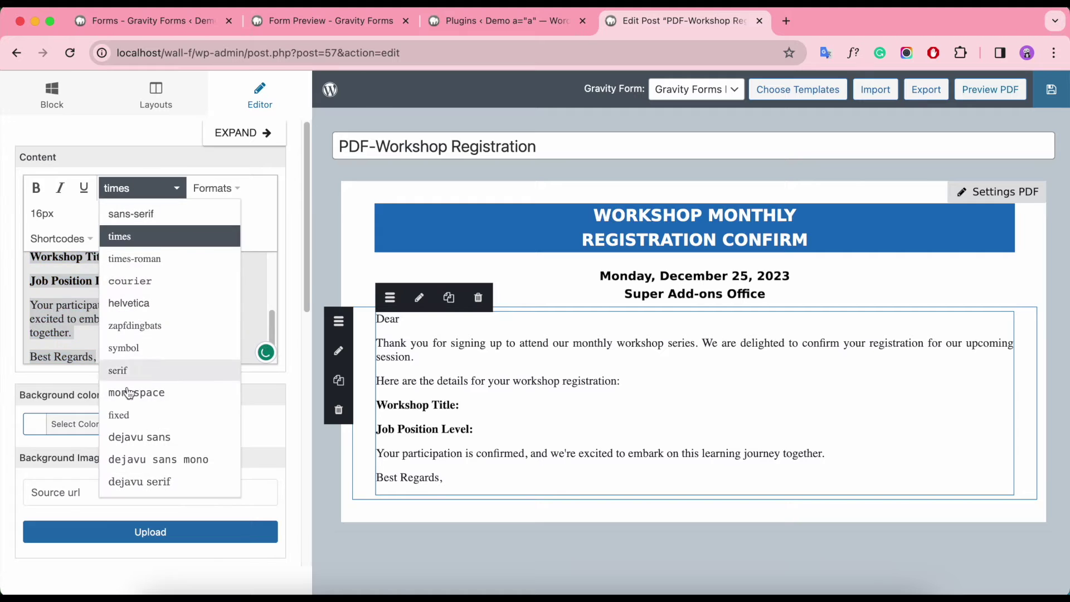
left_click(138, 438)
scroll(138, 340, "up", 5)
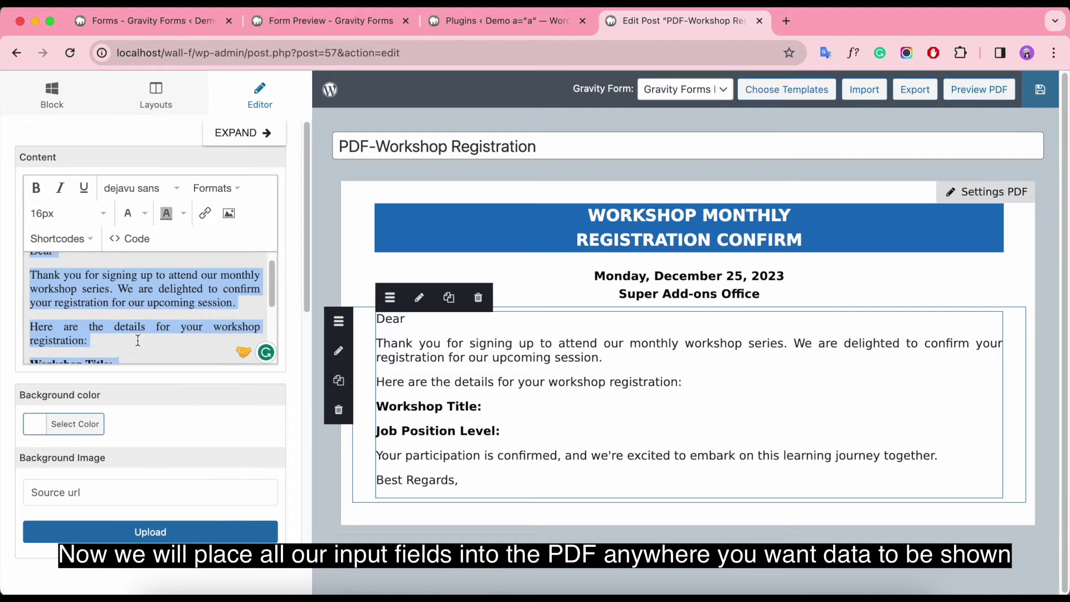
left_click(65, 264)
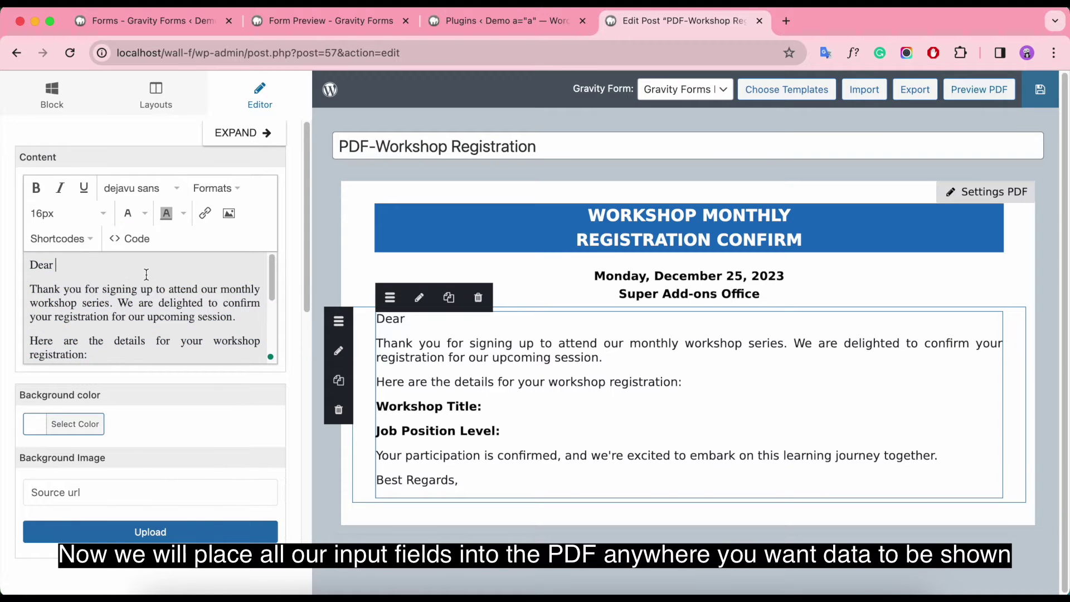
Step: Insert bold last-name and first-name merge tags after 'Dear', followed by ';'
left_click(62, 239)
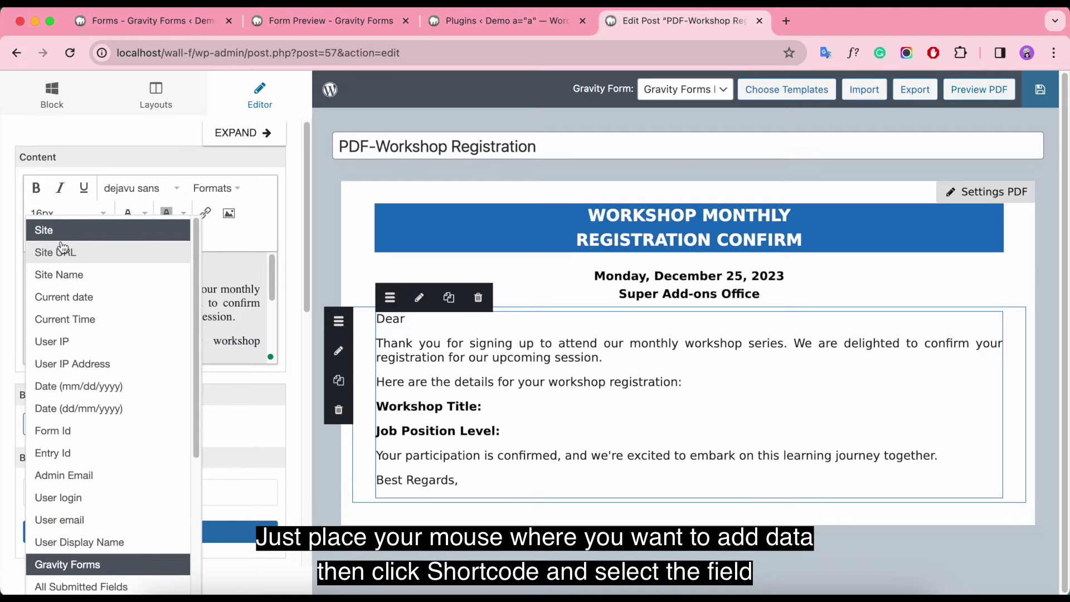
scroll(88, 368, "down", 5)
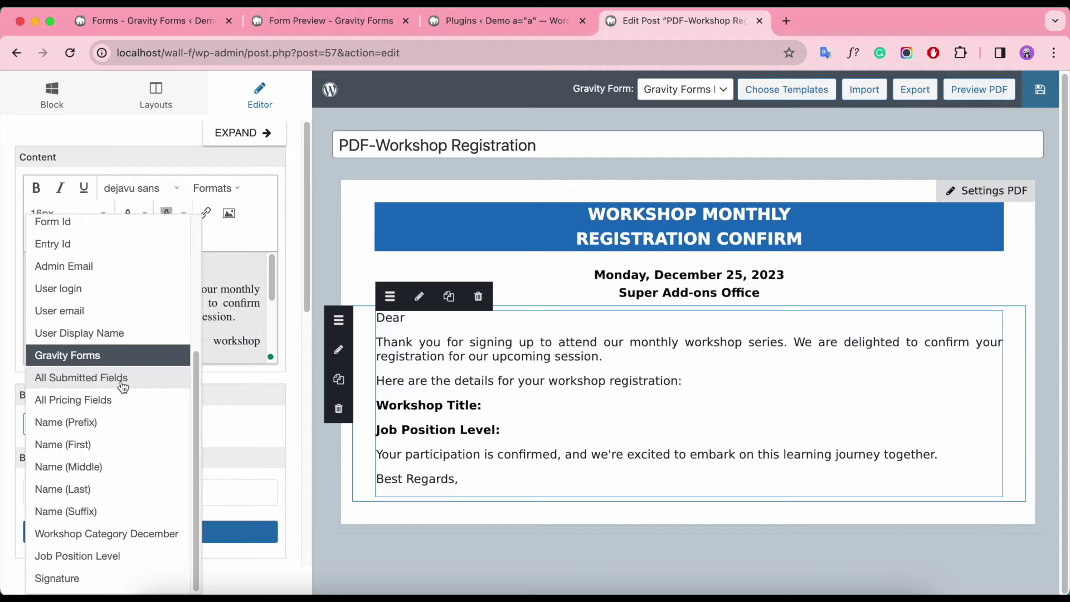
left_click(124, 489)
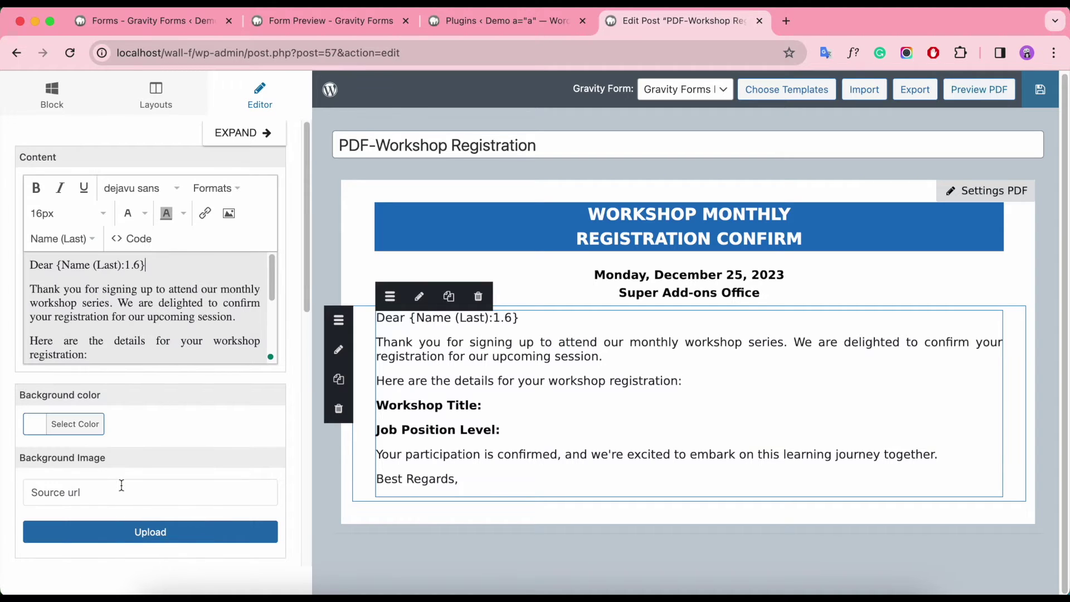
left_click(61, 238)
left_click(119, 452)
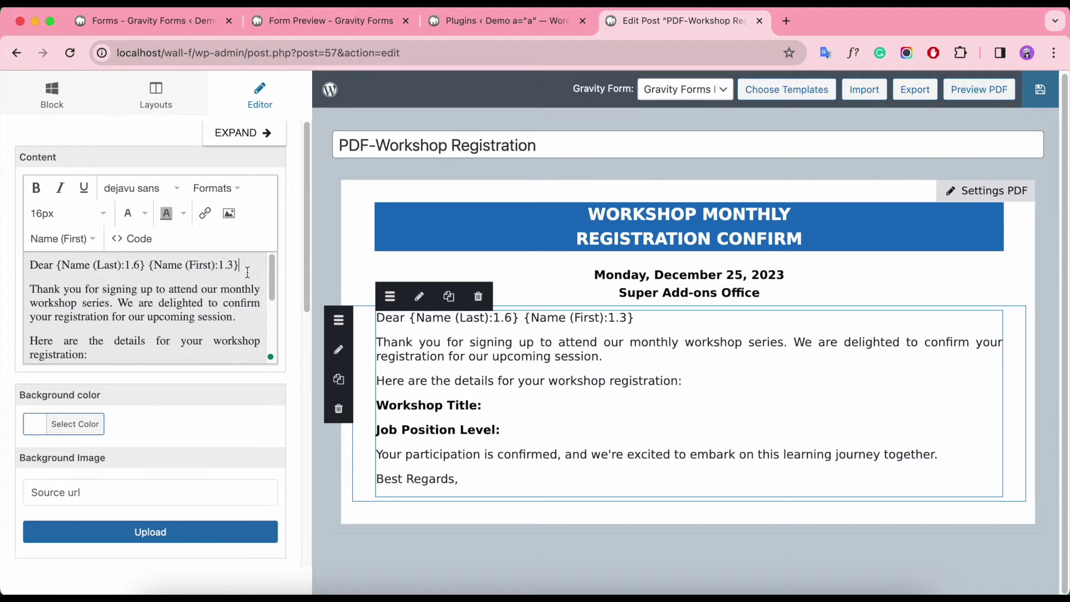
left_click(339, 24)
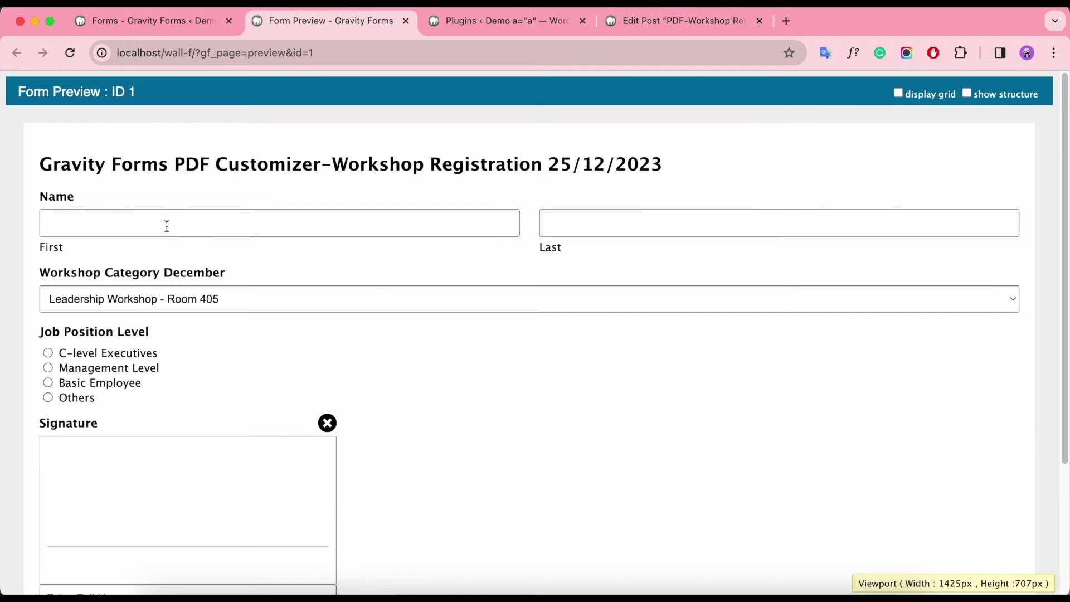
left_click(680, 23)
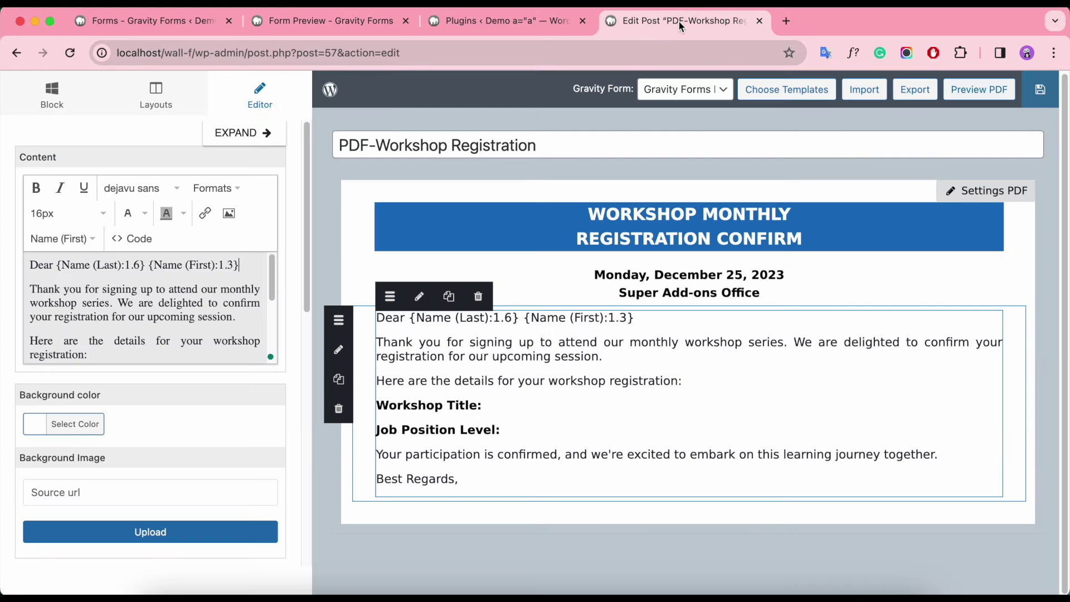
left_click_drag(57, 266, 243, 266)
key("super+b")
left_click(244, 266)
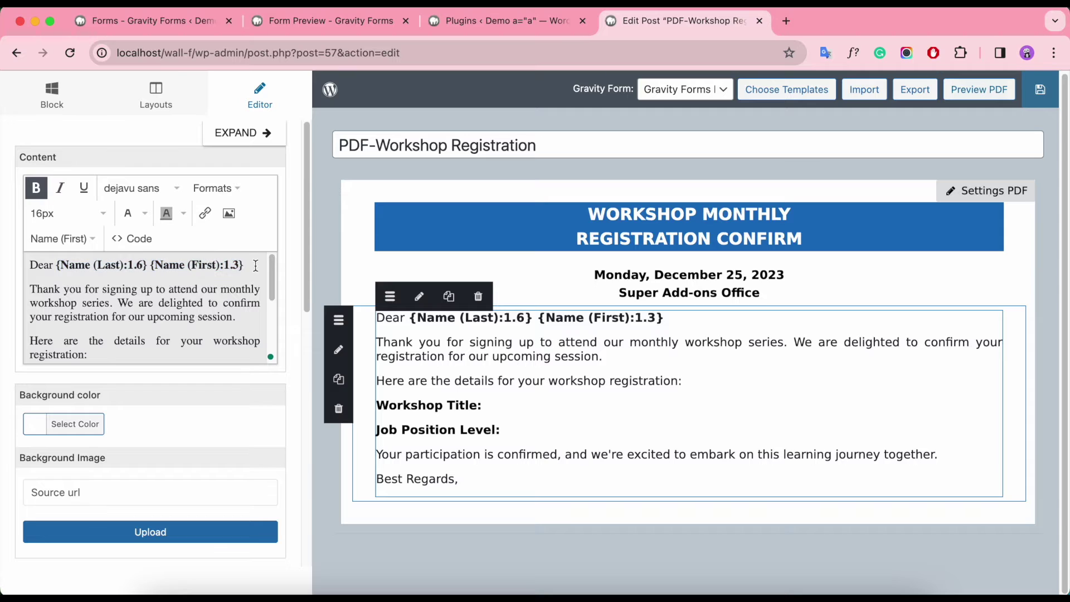
type(";")
Step: Insert the Workshop Category December merge tag after Workshop Title, unbolded
scroll(124, 292, "down", 3)
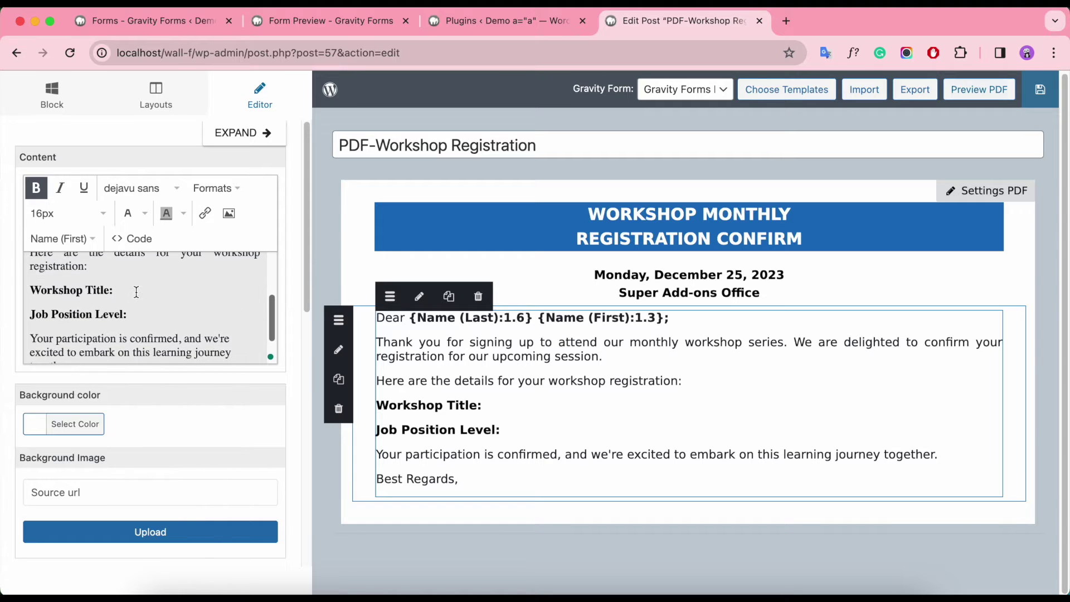
left_click(59, 241)
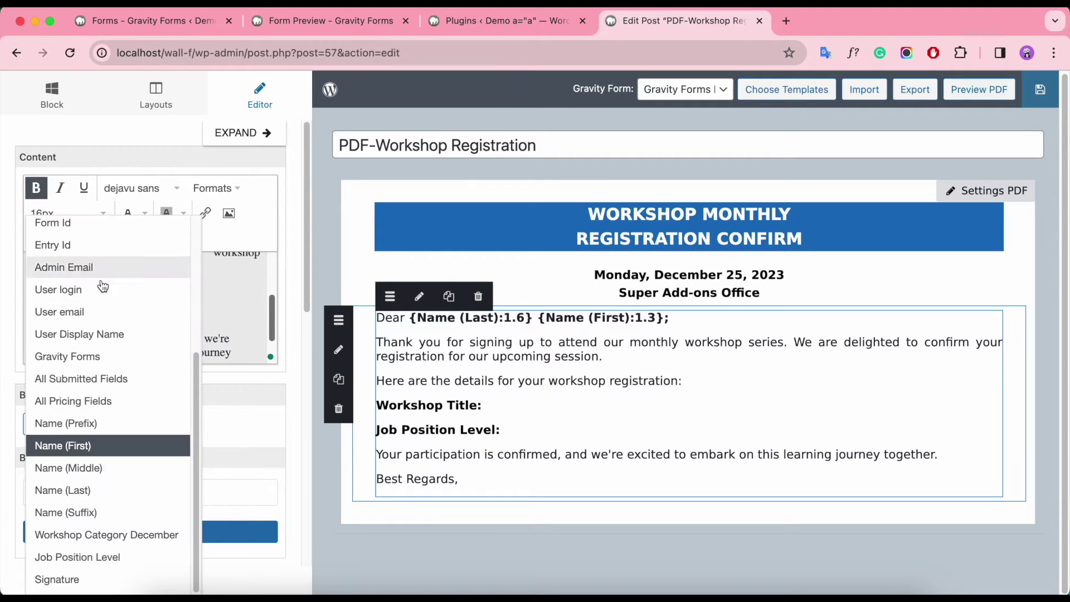
left_click(140, 536)
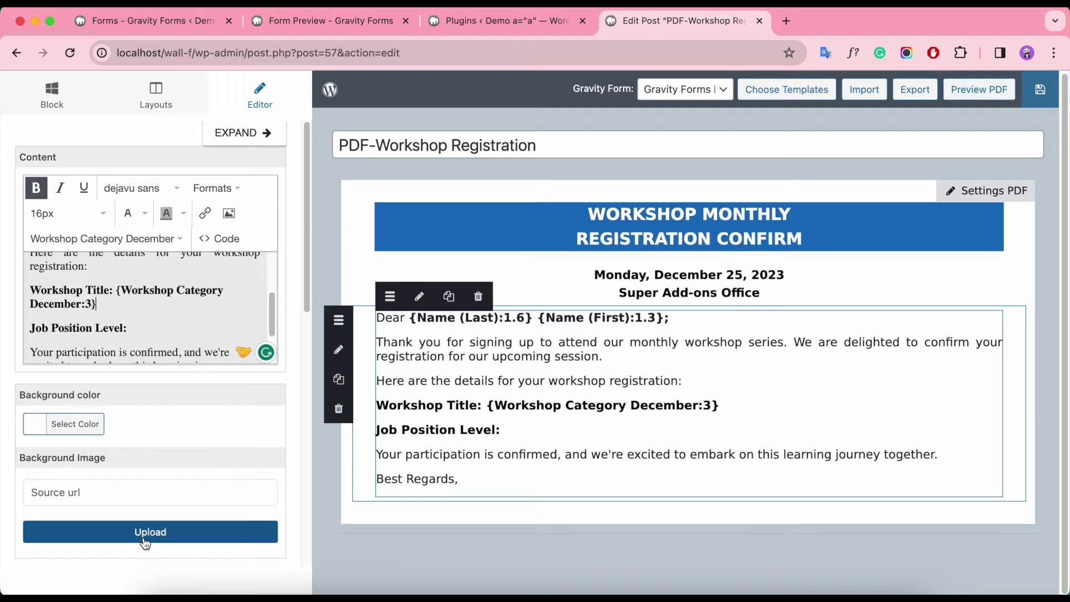
left_click(117, 292)
left_click(36, 189)
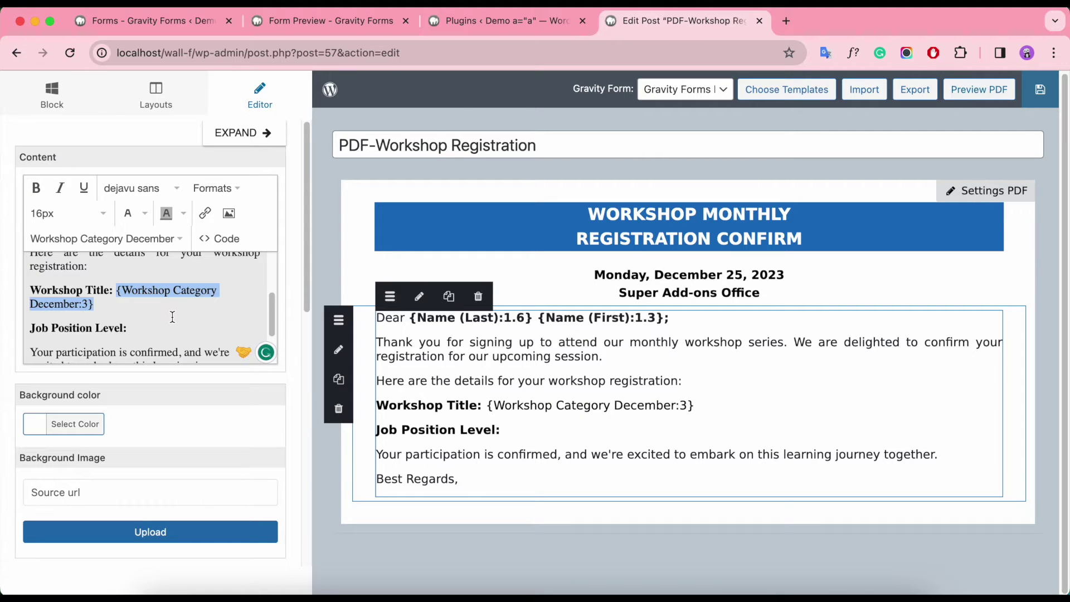
Step: Insert the Job Position Level merge tag after 'Job Position Level:', unbolded
left_click(150, 329)
left_click(66, 239)
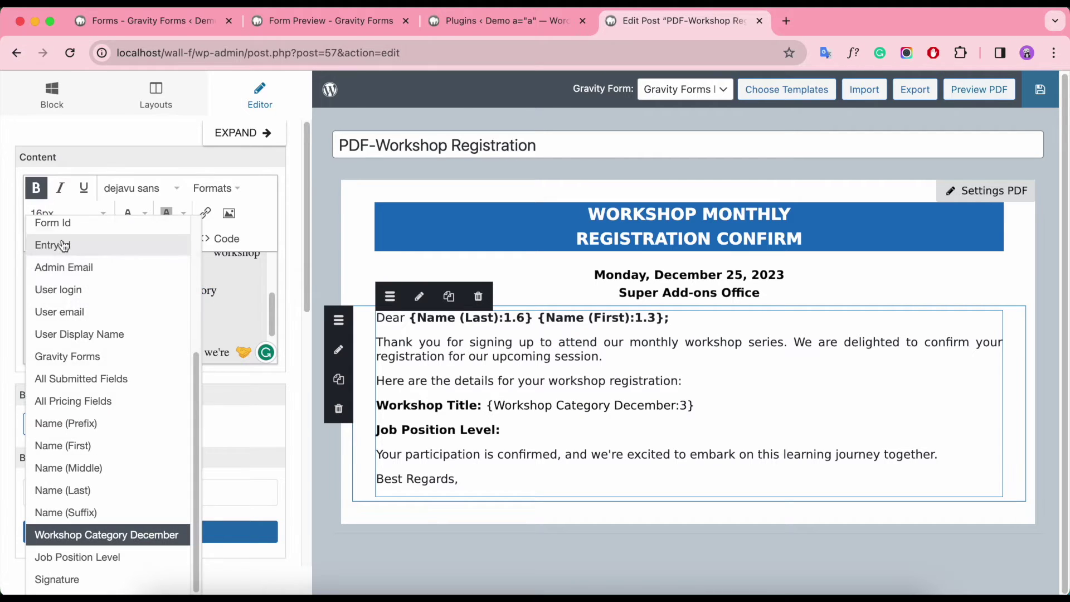
left_click(108, 557)
left_click_drag(132, 329, 256, 328)
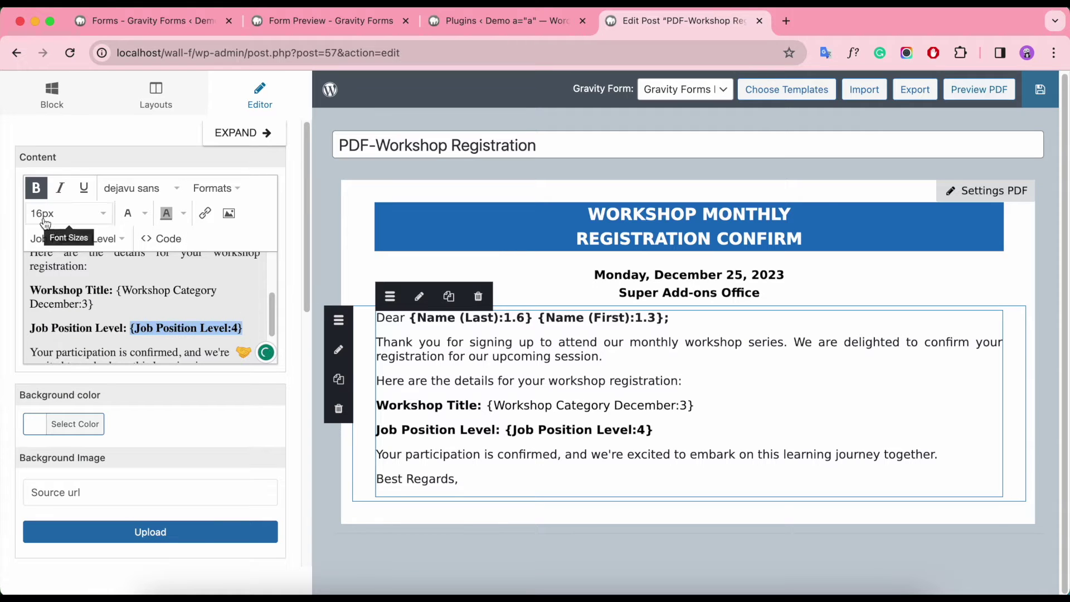
left_click(36, 188)
scroll(253, 329, "down", 2)
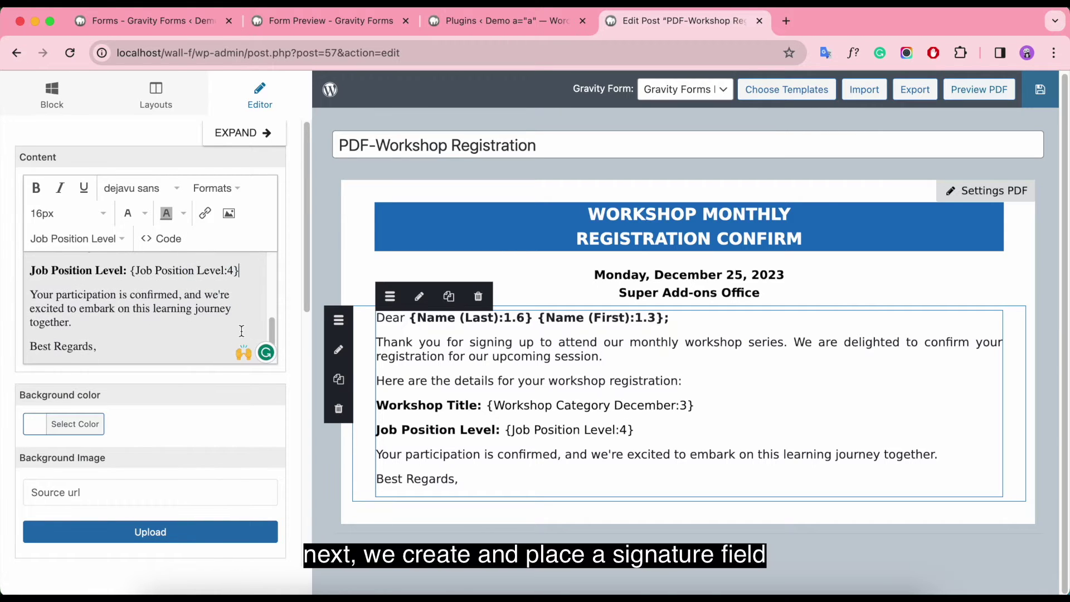
scroll(253, 323, "up", 5)
Step: Add two three-column rows below the letter with top and bottom padding 5
left_click(156, 95)
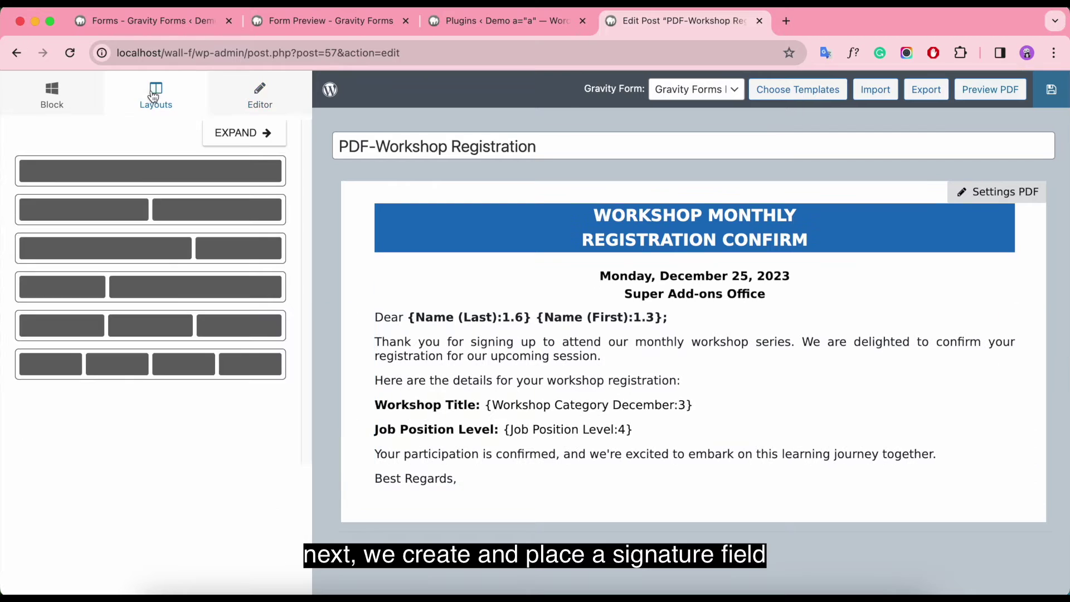
left_click_drag(72, 329, 427, 509)
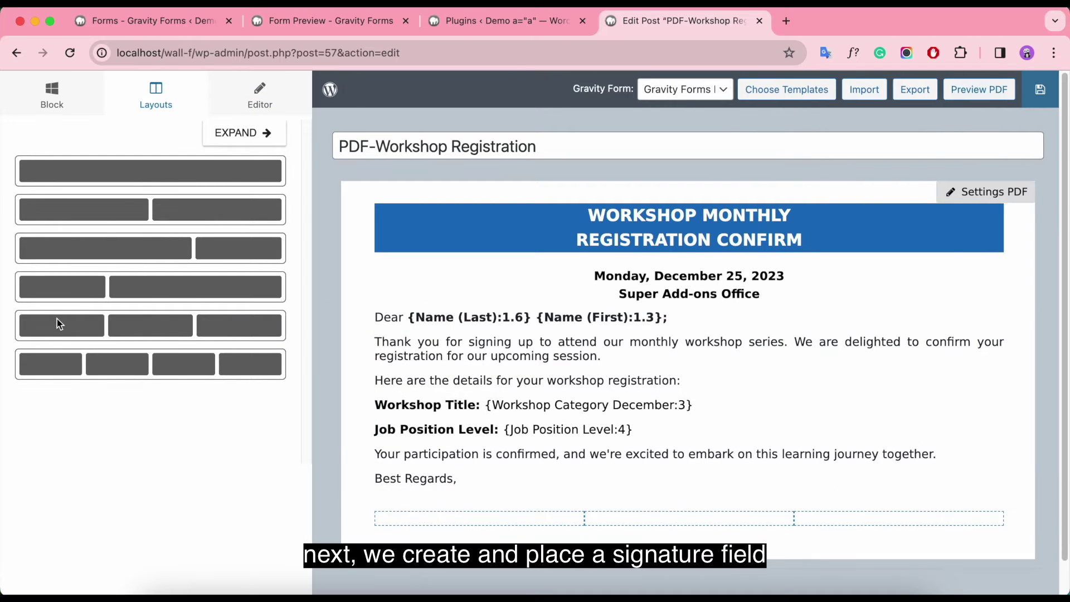
left_click_drag(60, 322, 384, 534)
left_click(167, 452)
key("BackSpace")
key("BackSpace")
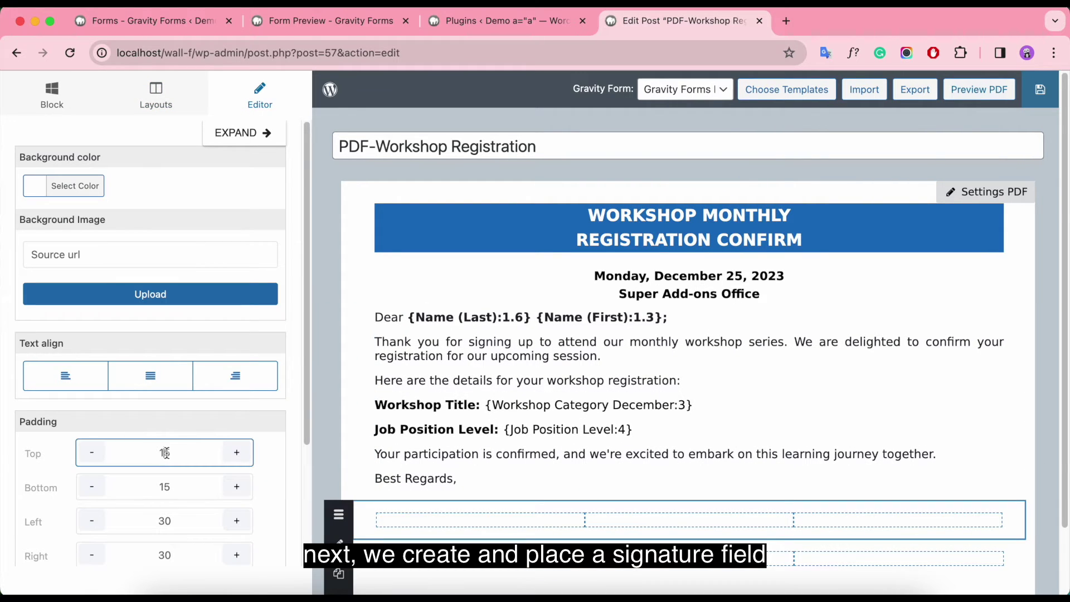
type("5")
left_click(164, 486)
key("BackSpace")
key("BackSpace")
type("5")
left_click(167, 452)
key("BackSpace")
key("BackSpace")
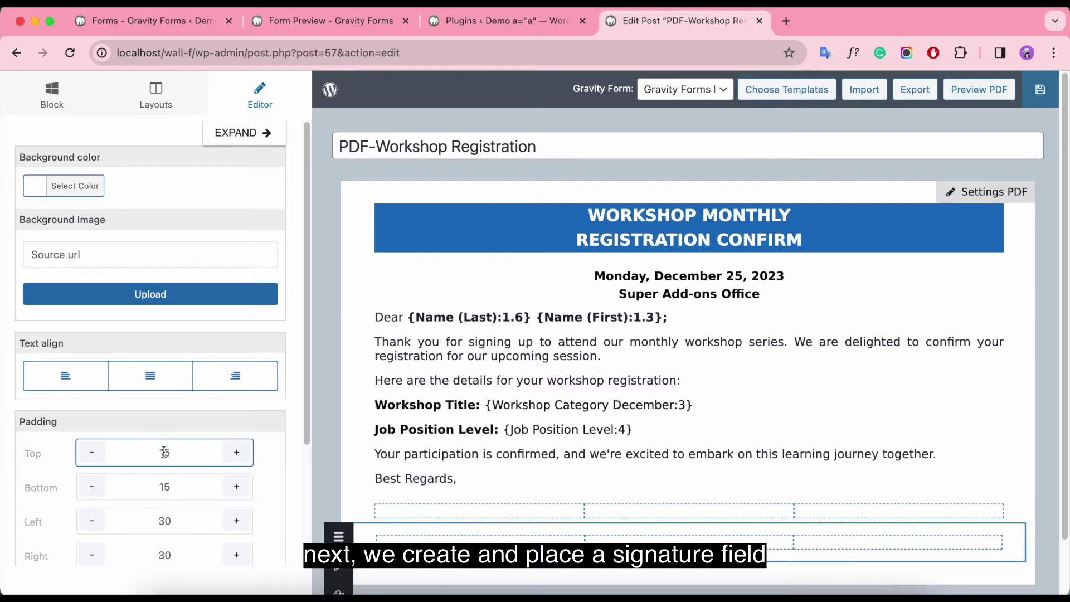
type("5")
left_click(165, 488)
Step: Put a text block in the first row's third column and a signature block beneath it
left_click(353, 434)
scroll(914, 459, "down", 2)
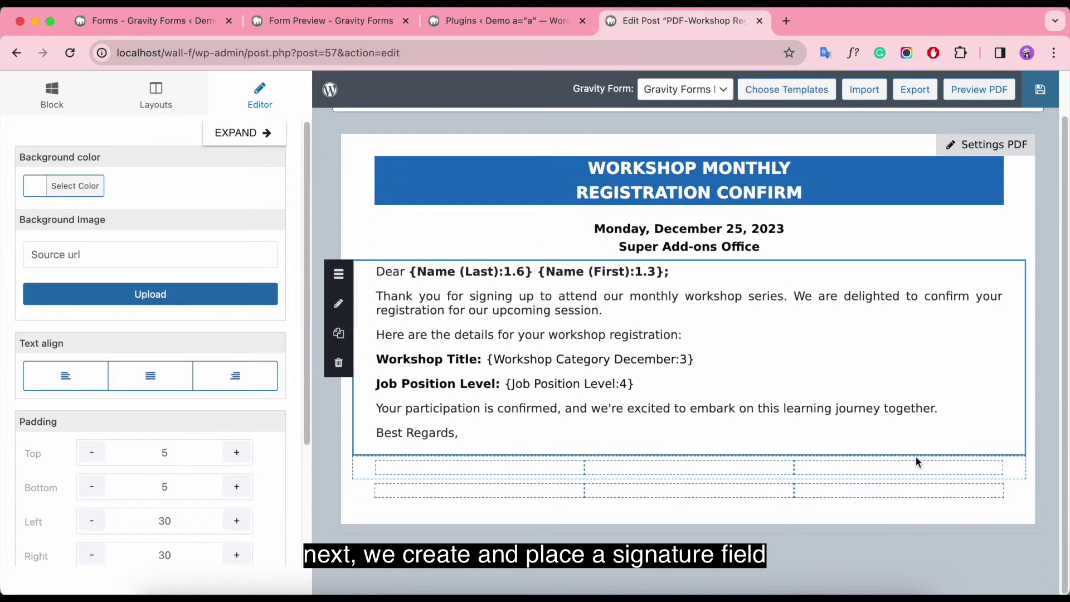
left_click(84, 106)
left_click_drag(99, 196, 912, 475)
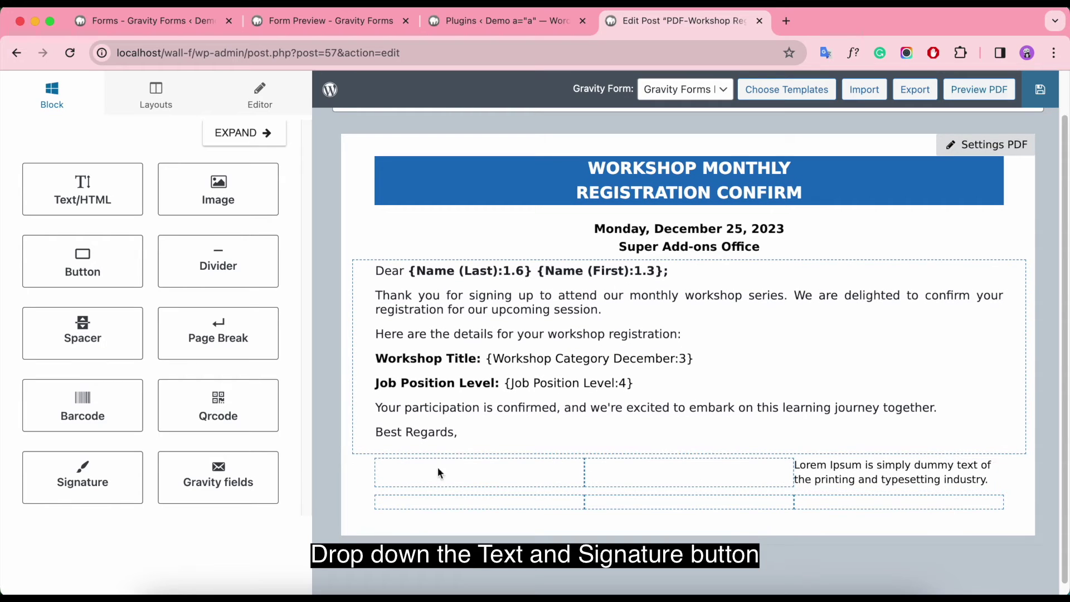
mouse_move(69, 484)
left_mouse_down()
mouse_move(776, 543)
mouse_move(841, 478)
mouse_move(898, 522)
mouse_move(894, 508)
left_mouse_up()
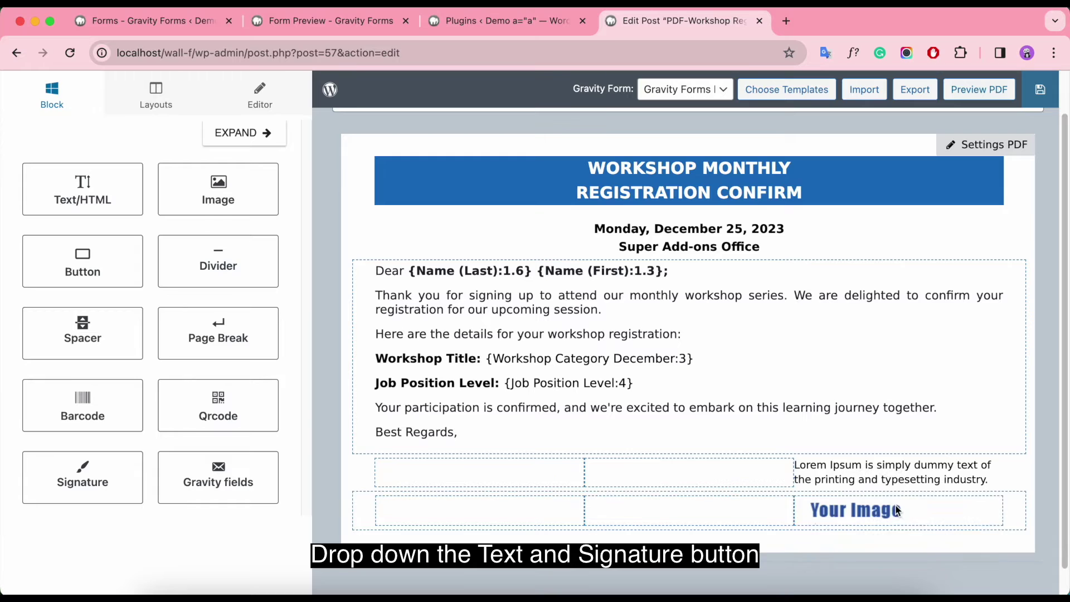
Step: Label the text block 'Registrant's Signature' in bold, 16px, centred
left_click(891, 471)
left_click_drag(262, 287, 30, 269)
type("Registrant's Signature")
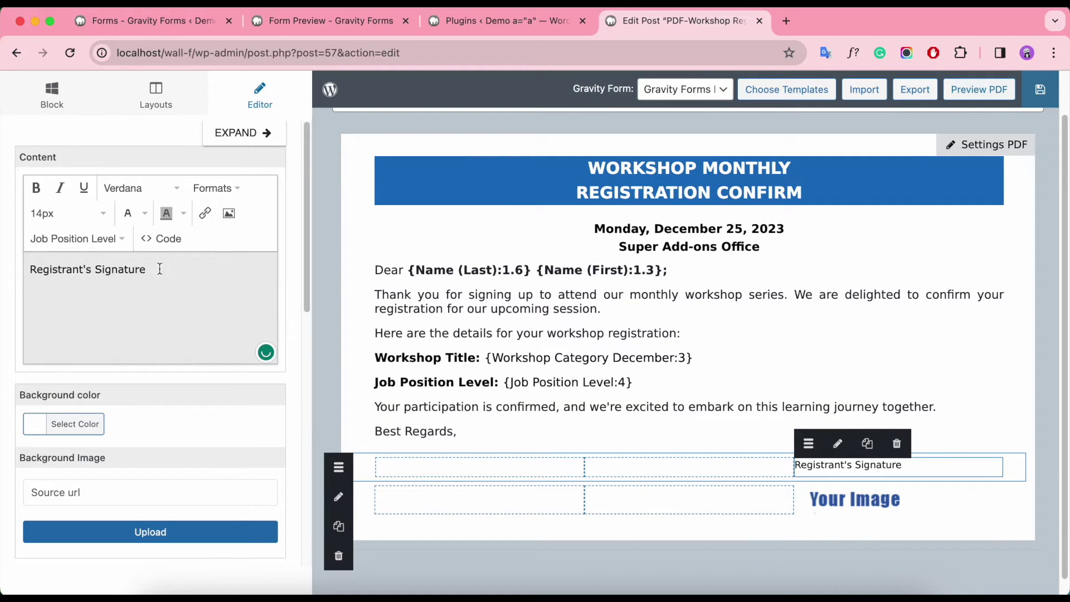
left_click_drag(160, 269, 10, 274)
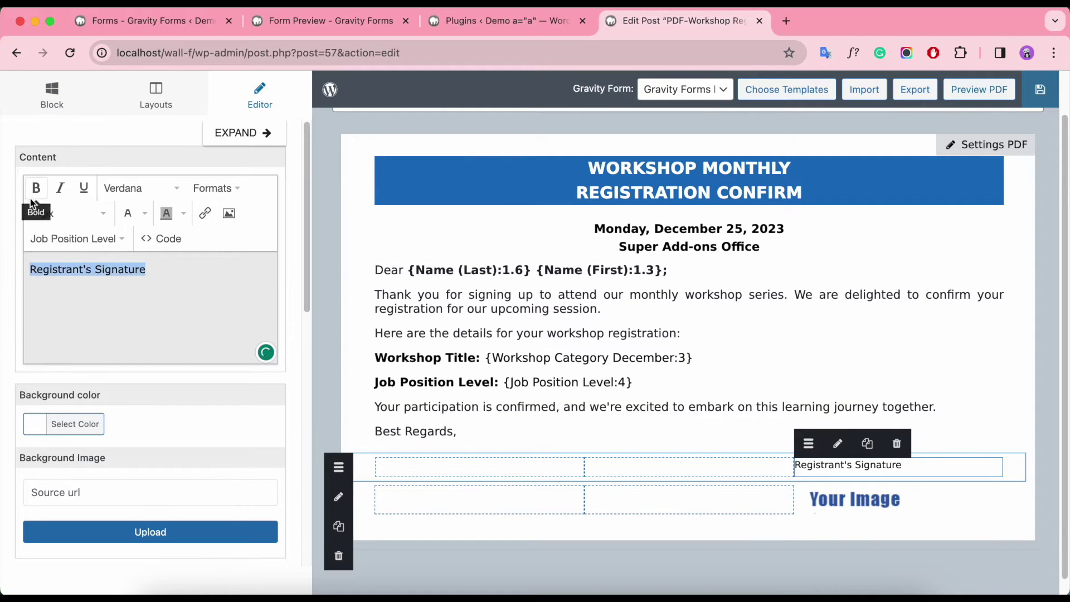
left_click(36, 188)
left_click(68, 214)
left_click(76, 361)
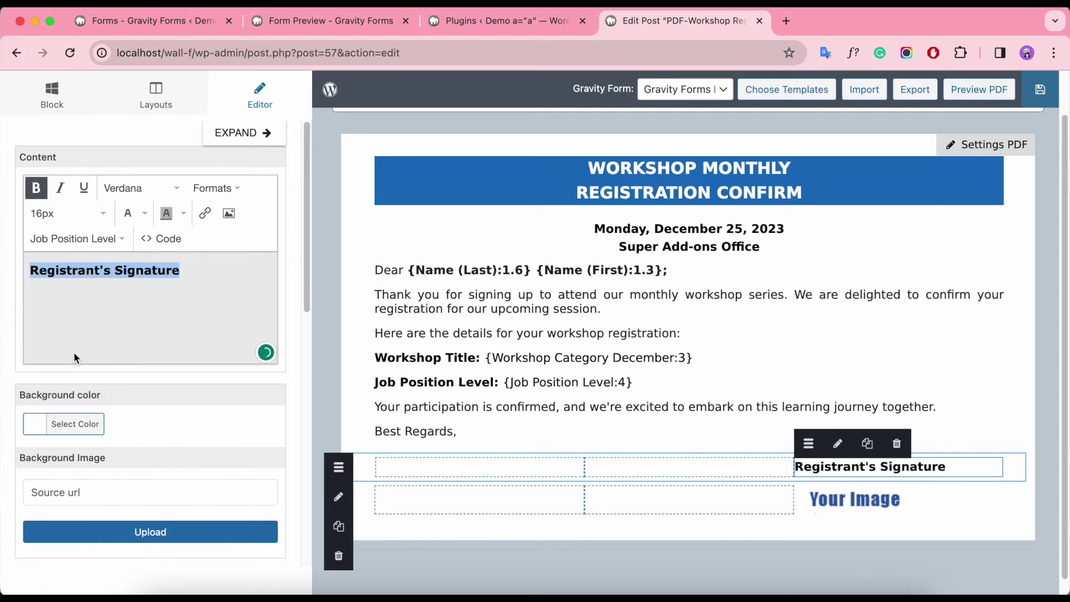
left_click(240, 187)
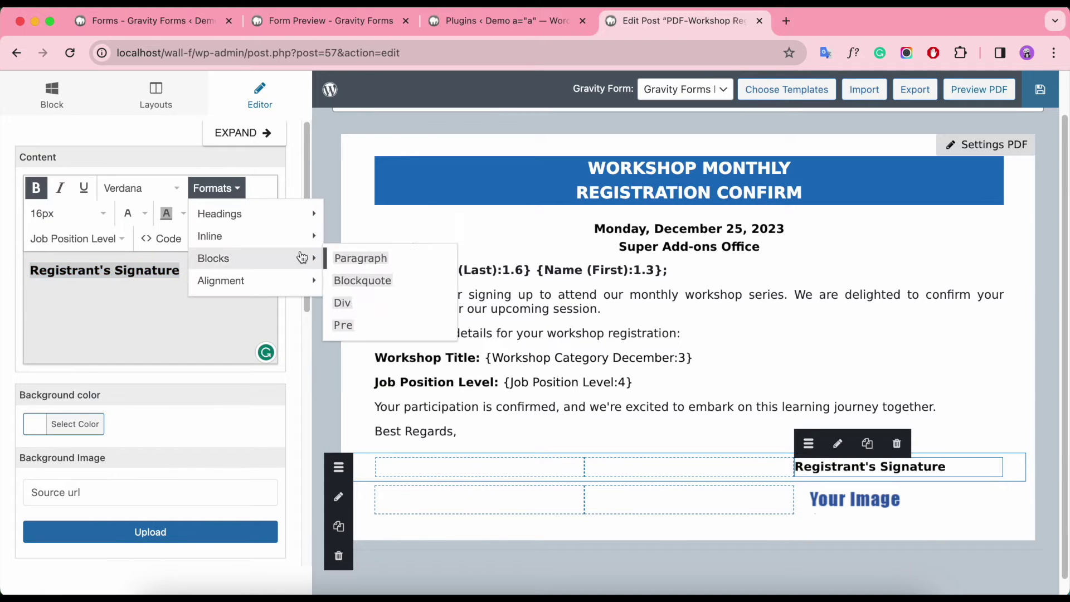
mouse_move(305, 280)
left_click(362, 303)
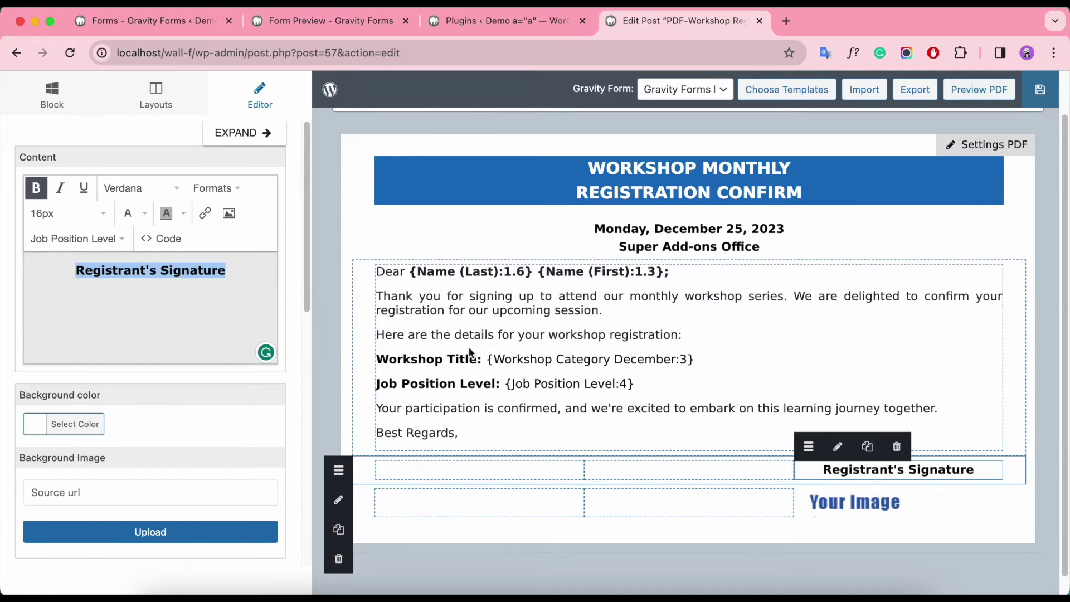
left_click(877, 503)
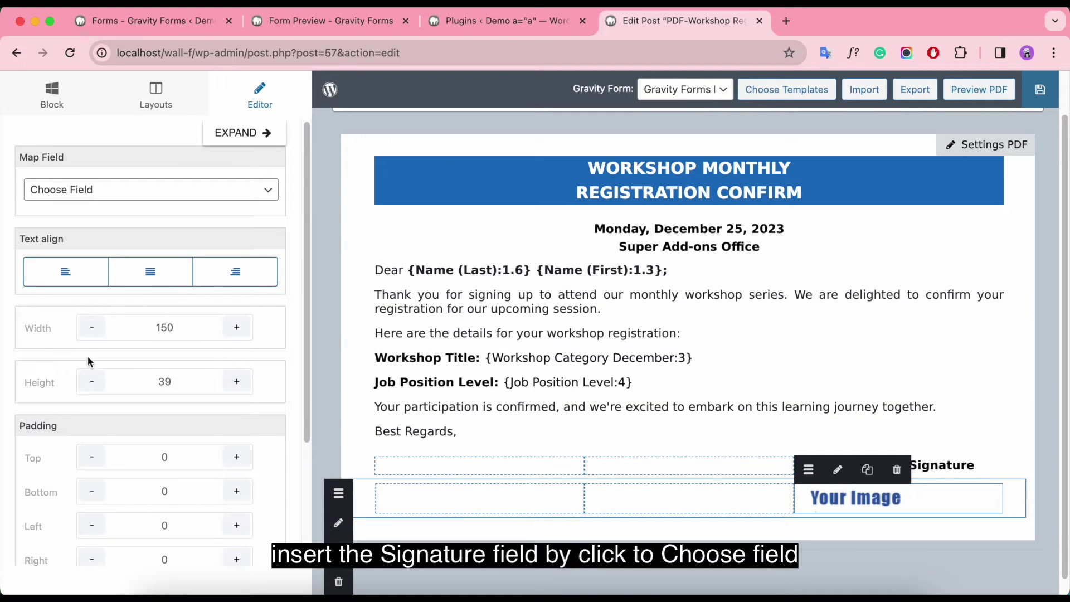
Step: Map the signature image block to the form's Signature field
left_click(144, 190)
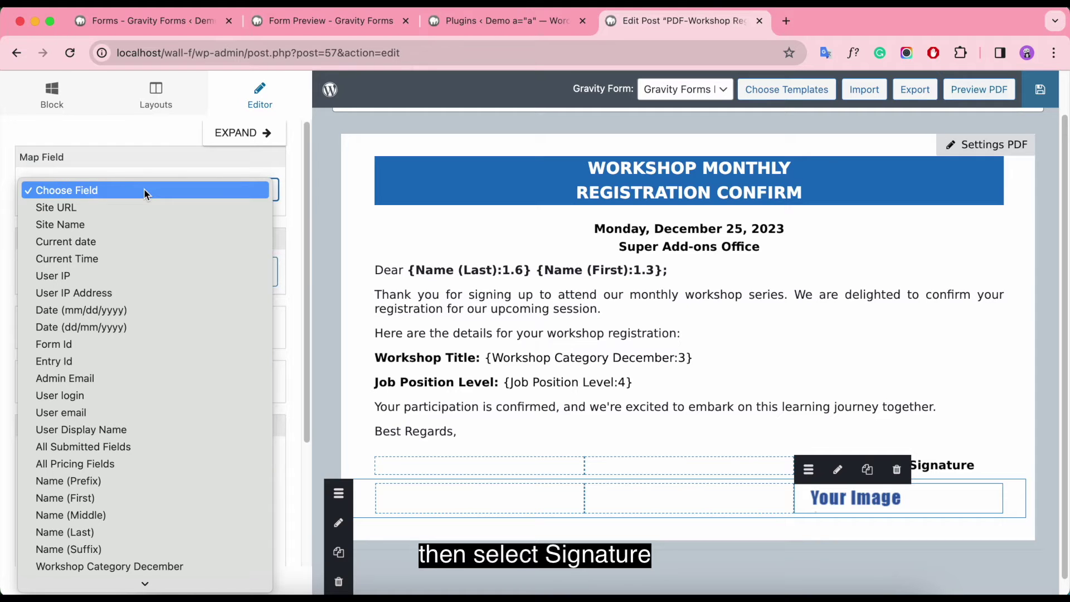
scroll(152, 451, "down", 1)
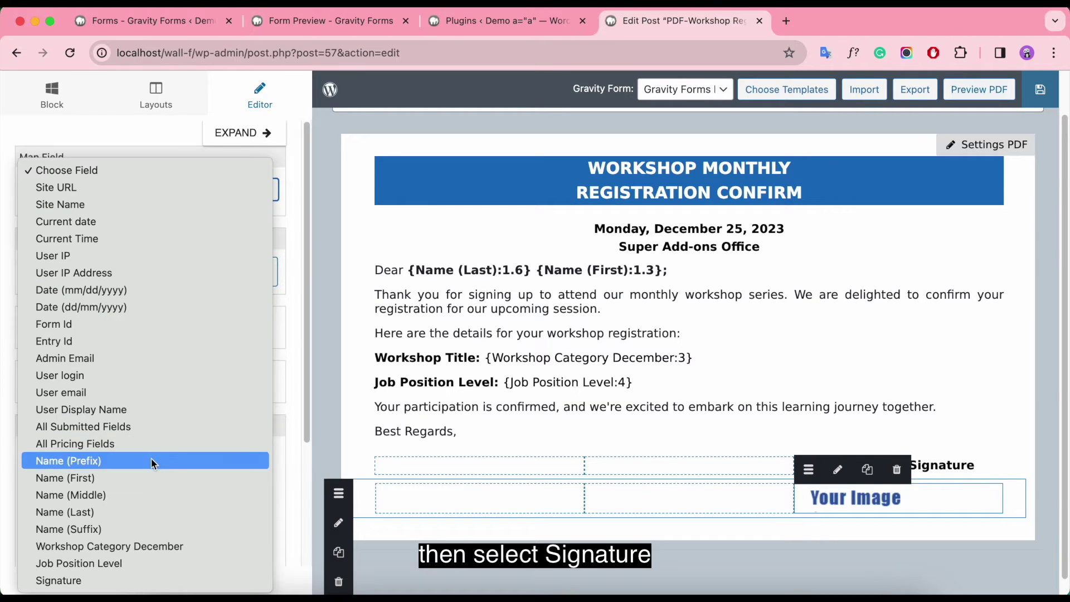
left_click(94, 581)
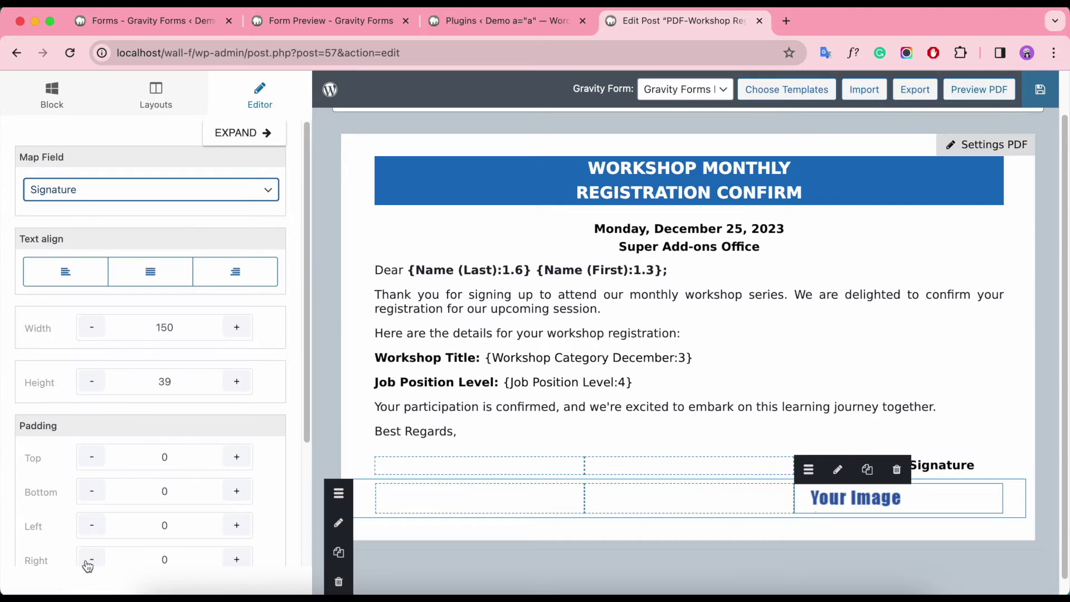
left_click(323, 26)
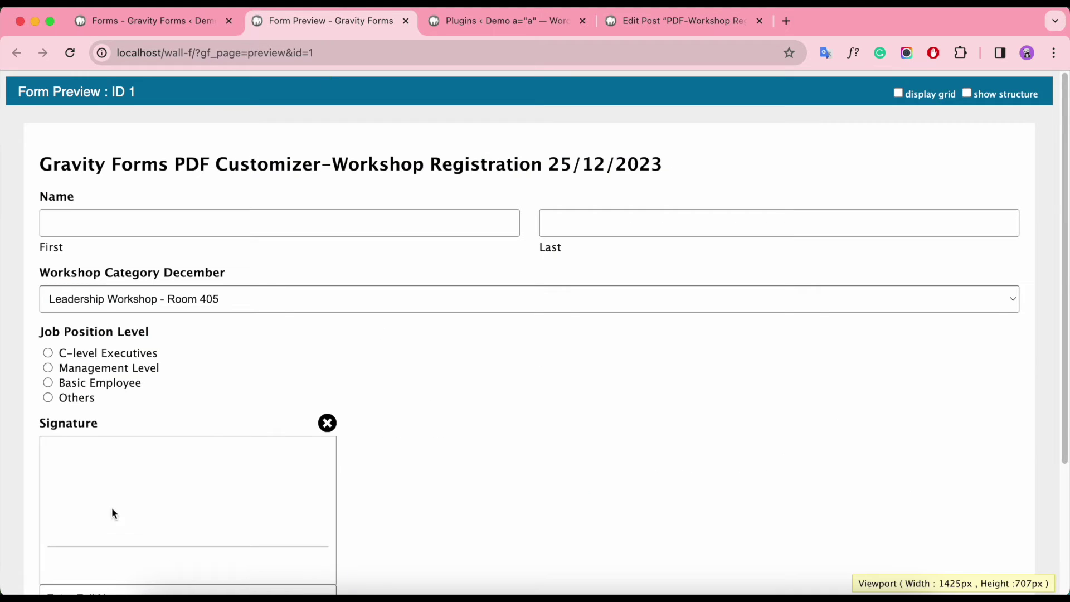
scroll(125, 425, "down", 1)
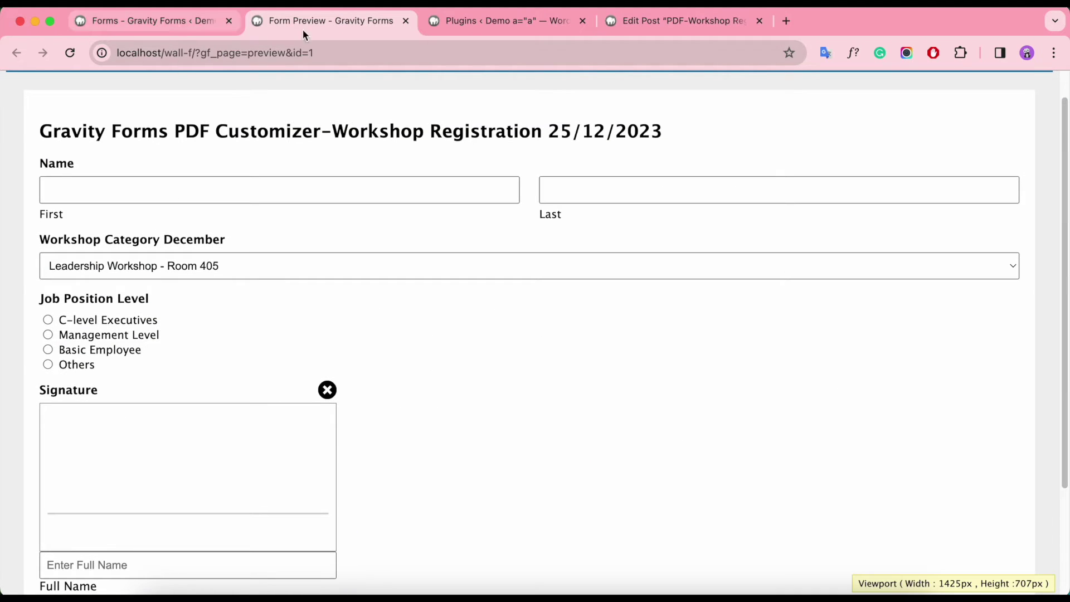
left_click(658, 21)
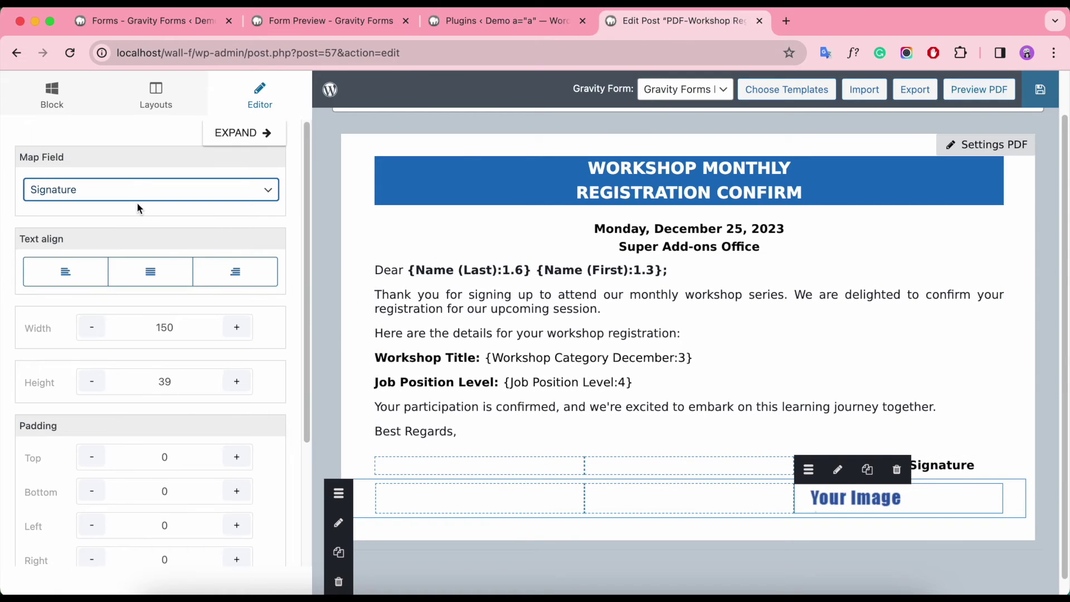
Step: Centre the signature image and clear its Width value
left_click(163, 273)
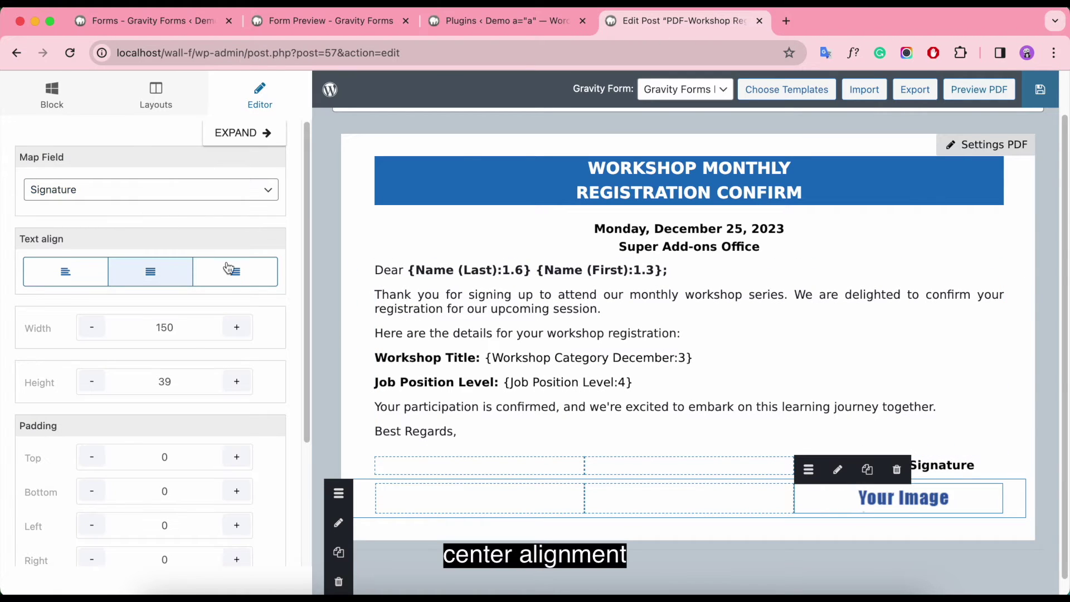
left_click(187, 332)
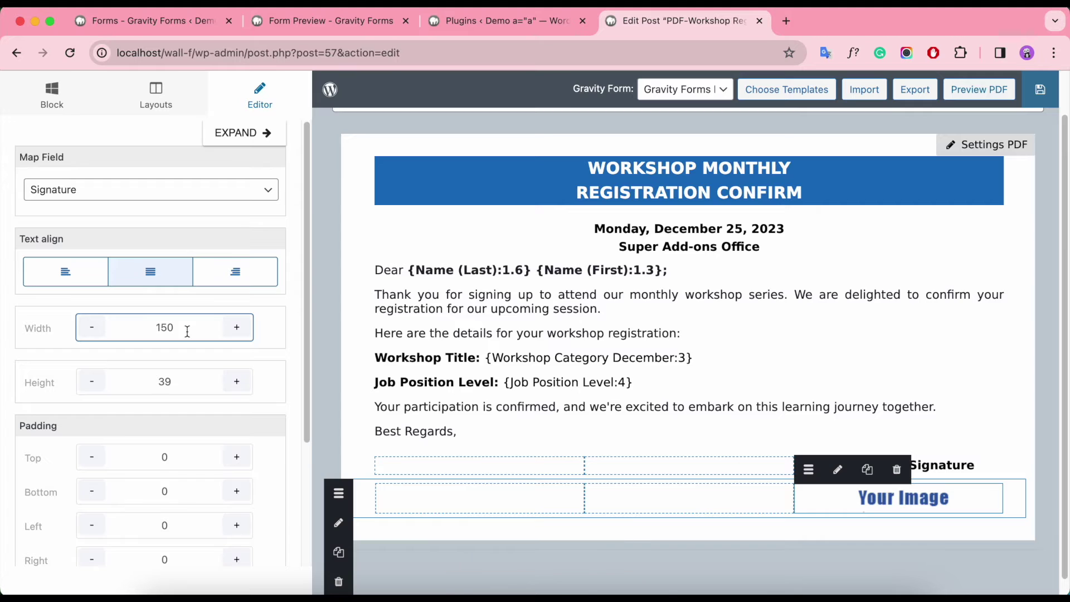
key("BackSpace")
key("BackSpace")
key("BackSpace")
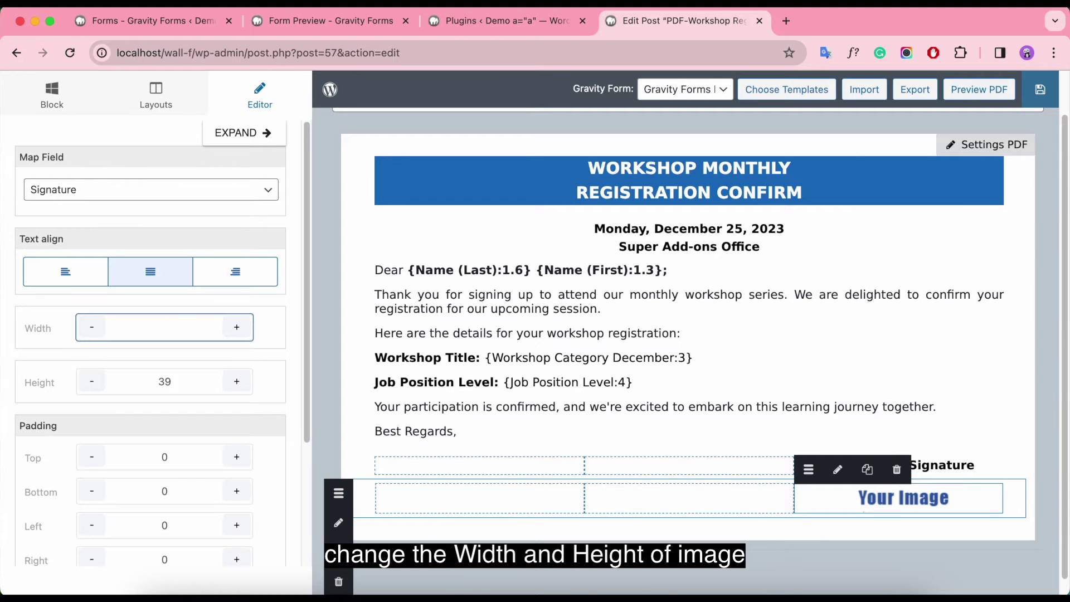
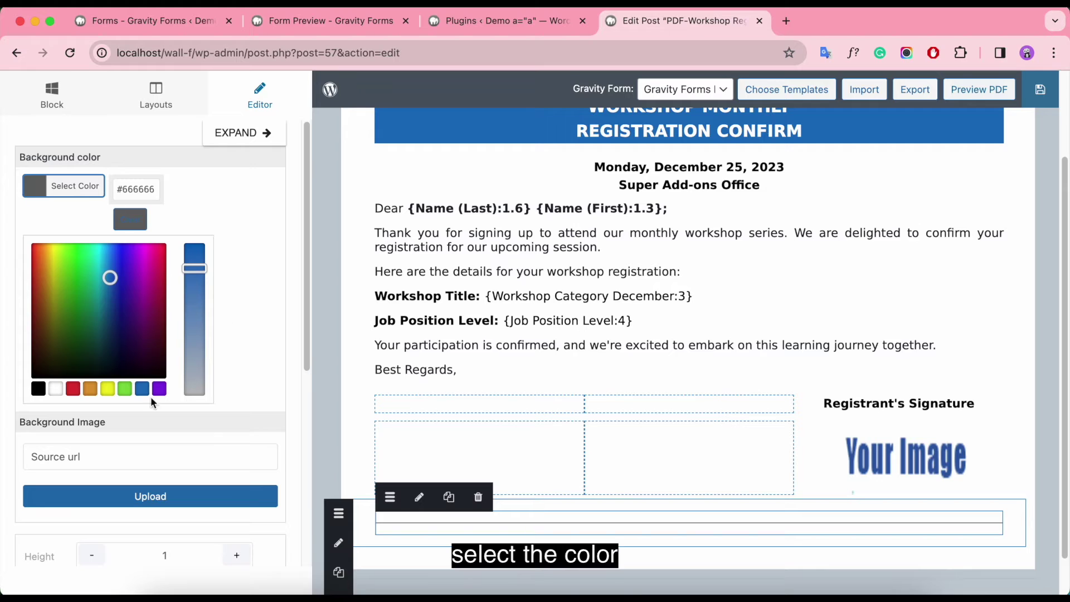
Step: Make the divider a 2-high #1c73bf blue line with 150 left and right padding
left_click(143, 389)
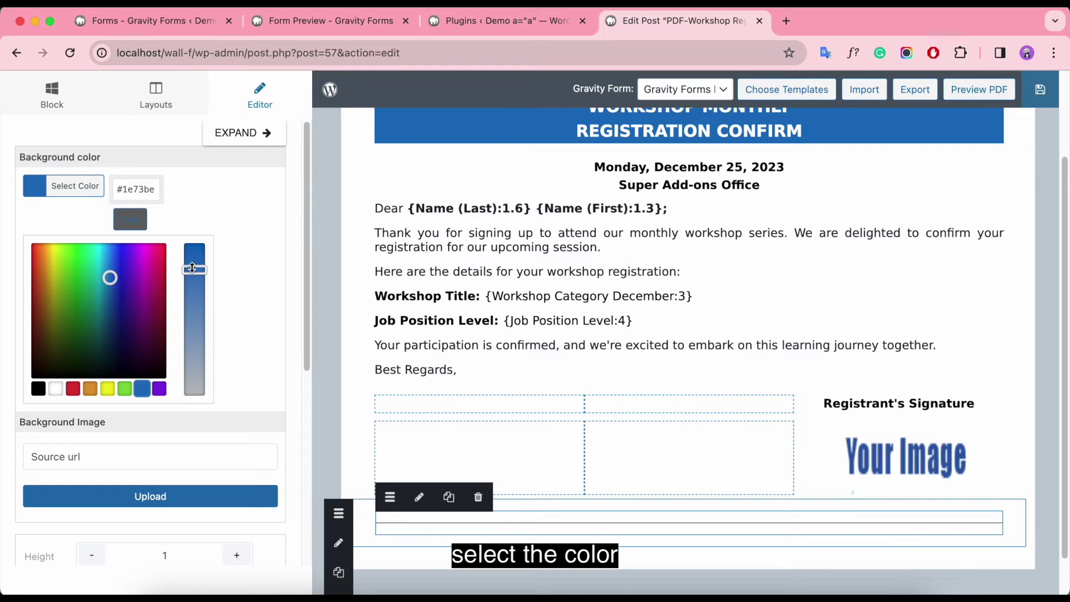
left_click_drag(192, 268, 191, 274)
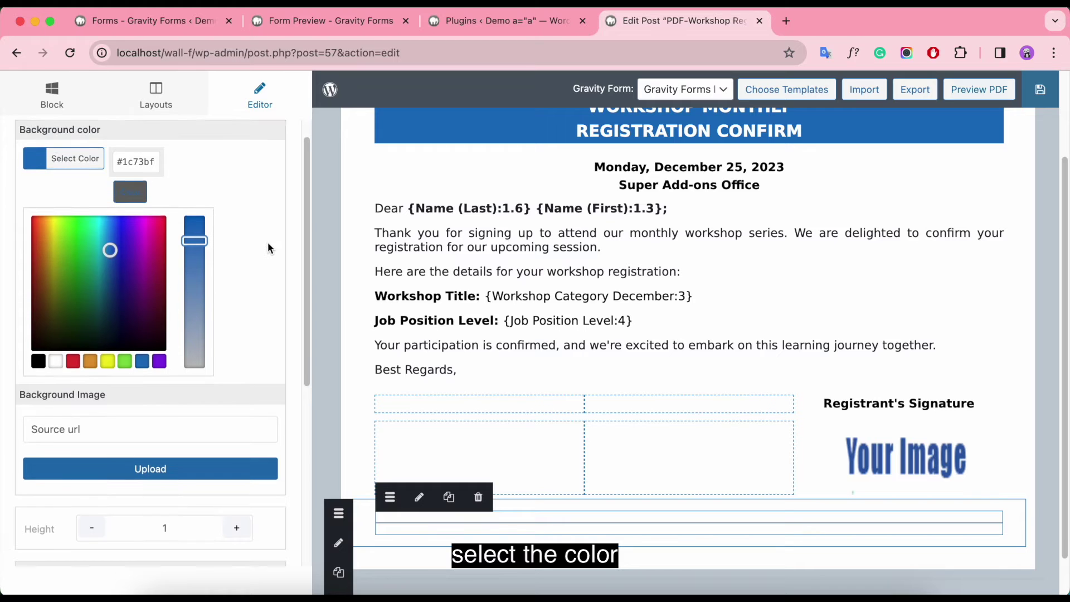
scroll(276, 303, "down", 2)
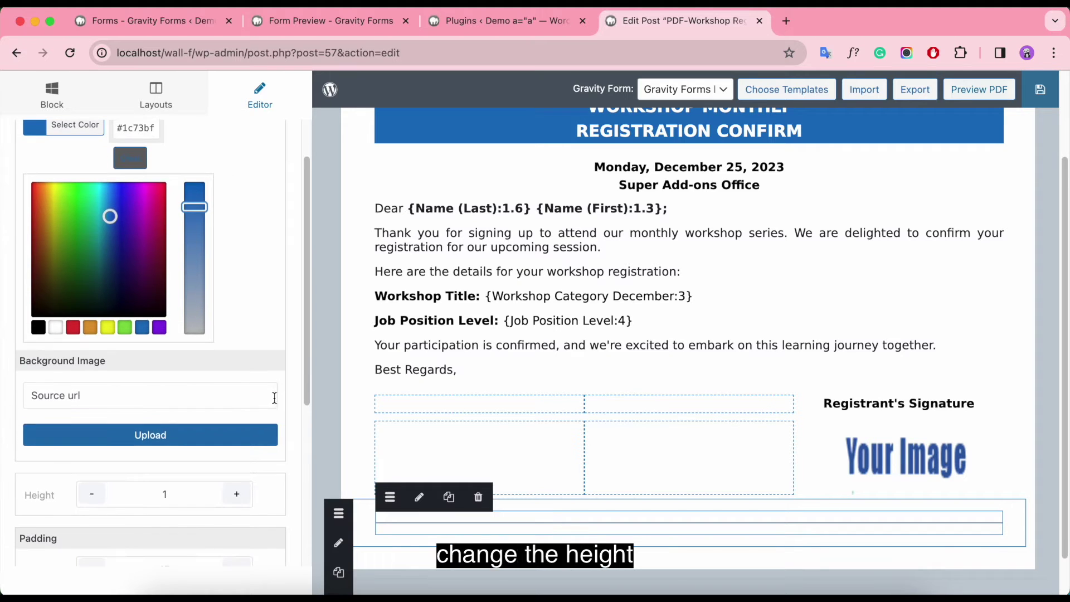
left_click(237, 496)
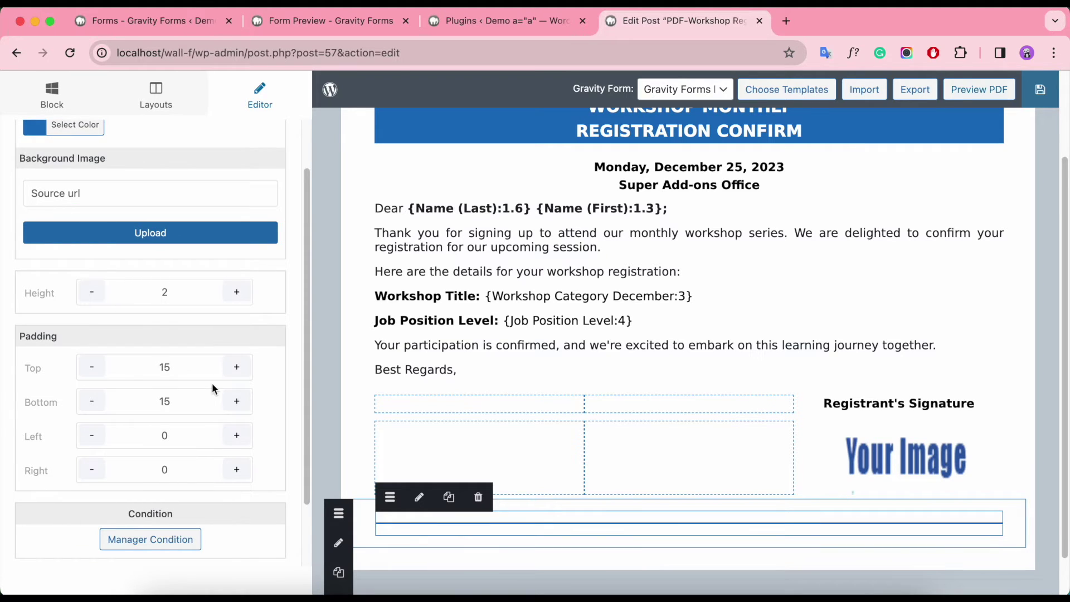
left_click(177, 440)
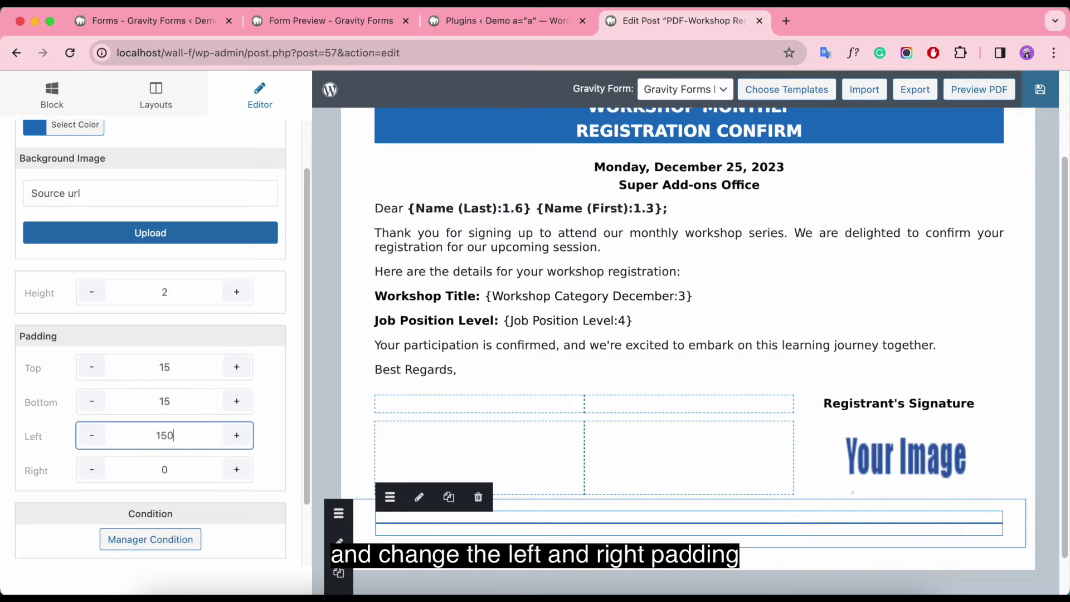
left_click(177, 469)
type("100")
left_click(507, 466)
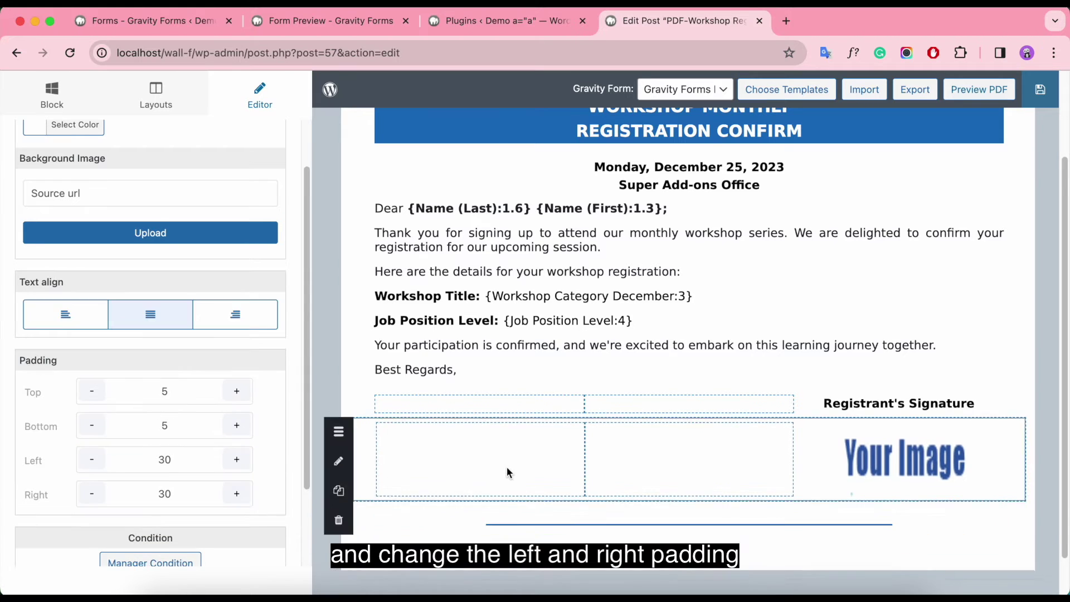
scroll(641, 484, "down", 2)
left_click(640, 496)
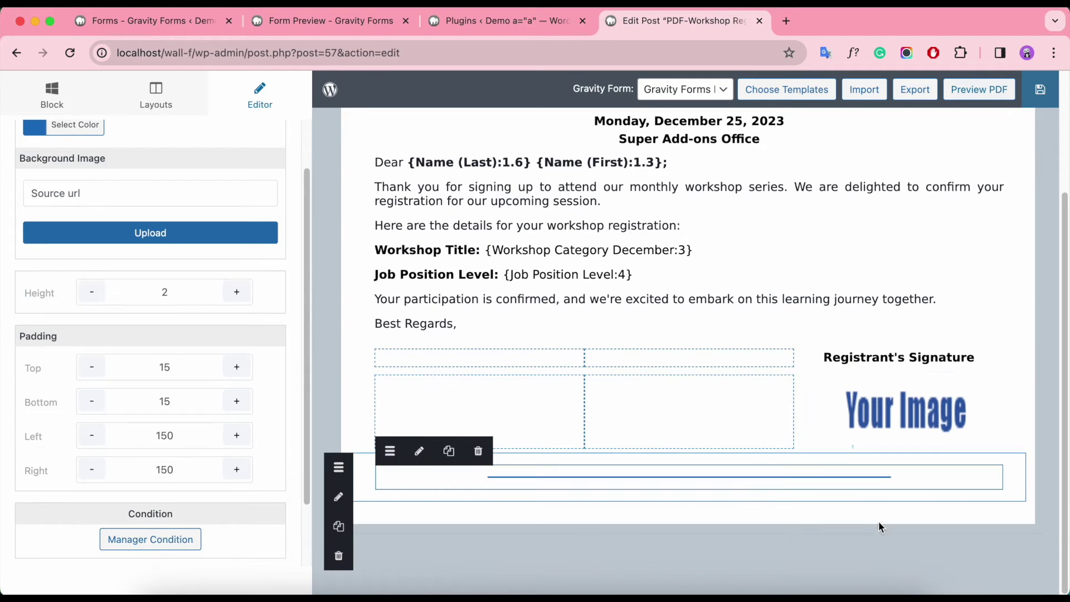
Step: Add a one-column row below the divider and lower the divider's top and bottom padding to 5
left_click(156, 101)
left_click_drag(114, 170, 387, 500)
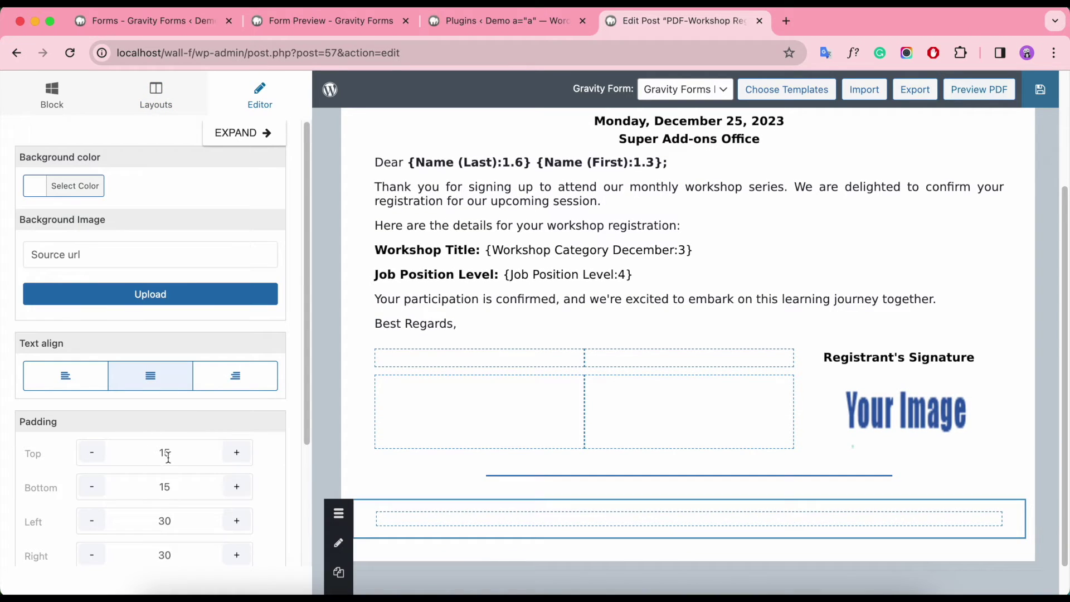
left_click(165, 455)
left_click(378, 476)
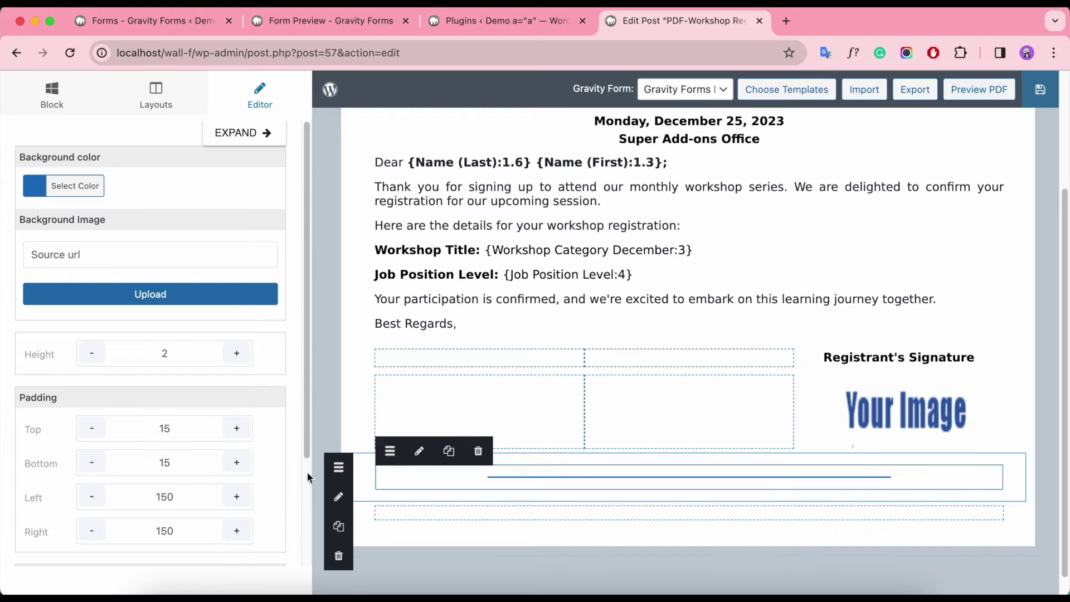
key("BackSpace")
left_click(164, 462)
key("BackSpace")
left_click(447, 508)
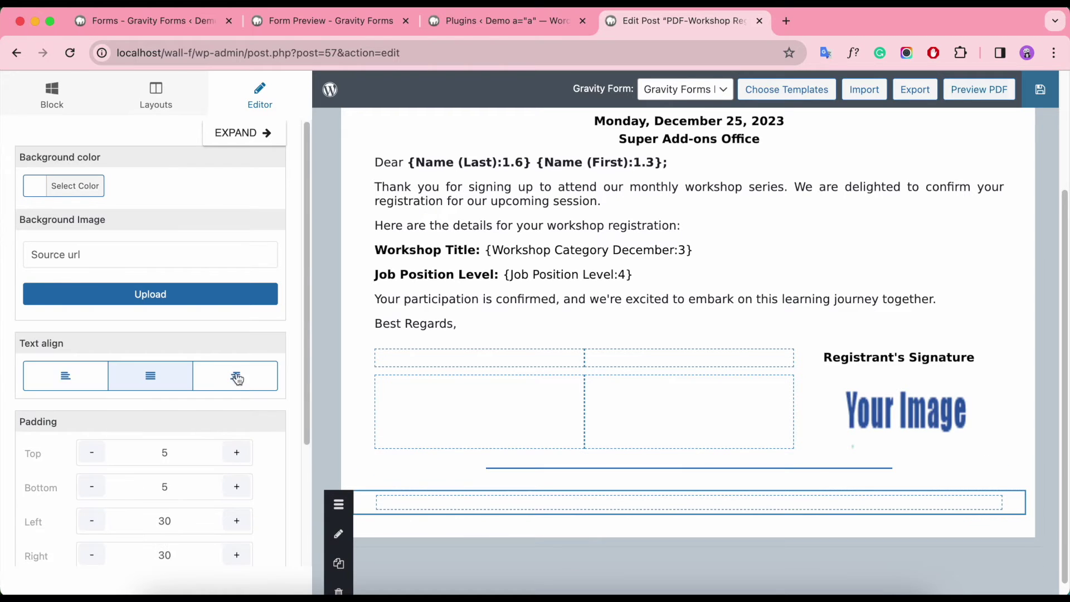
Step: Put a Text/HTML block in the new row, replacing Lorem Ipsum with 'Please scan the QR Code below…'
left_click(51, 95)
left_click_drag(83, 195, 458, 501)
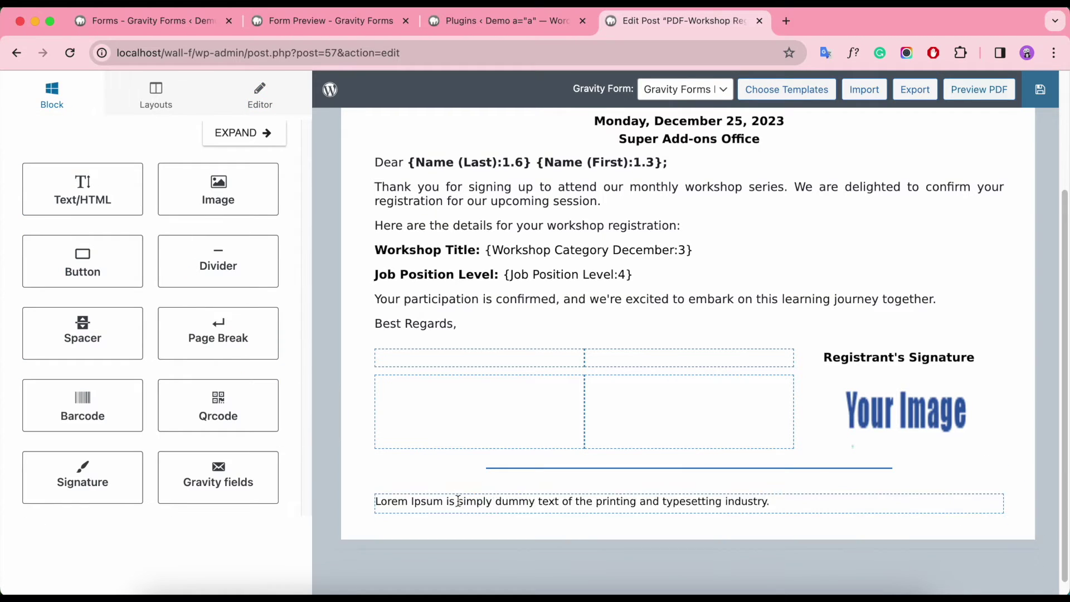
left_click(539, 509)
left_click_drag(212, 282, 29, 257)
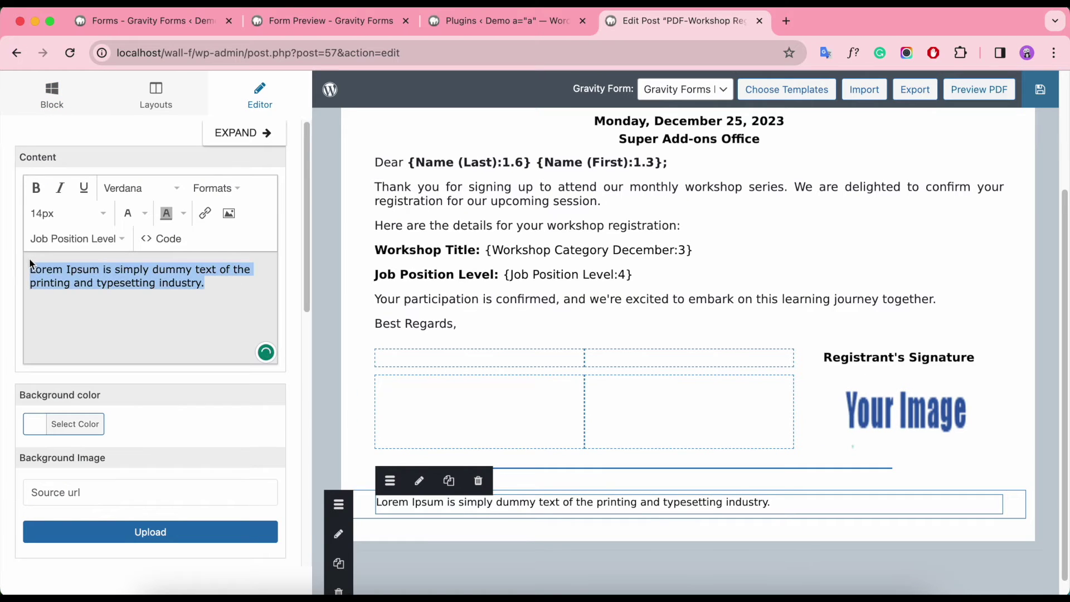
key("BackSpace")
type("Please scan the ")
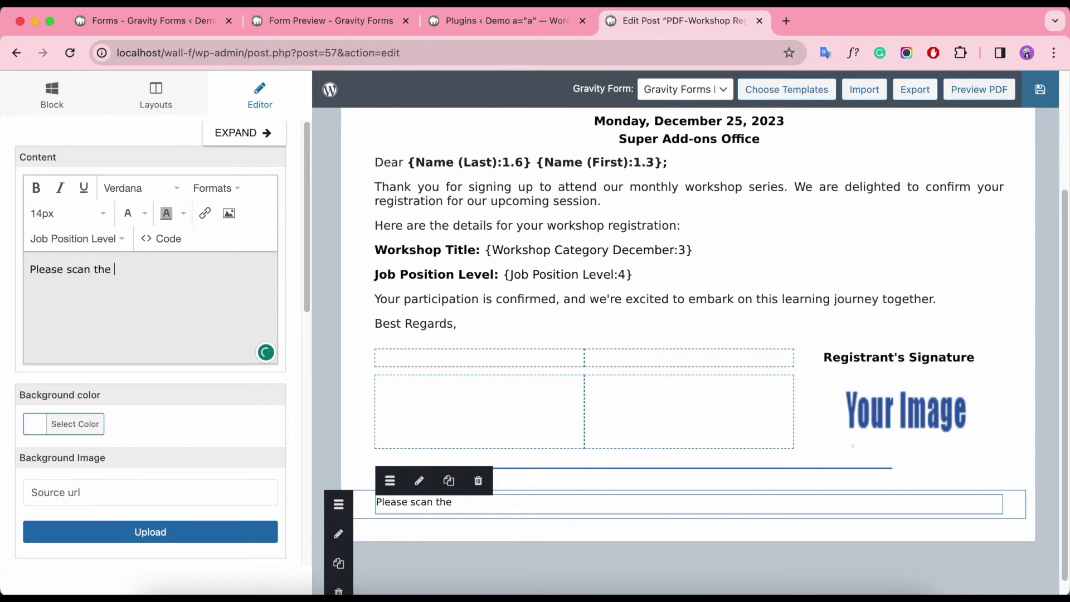
type("QR Code below to review the content of")
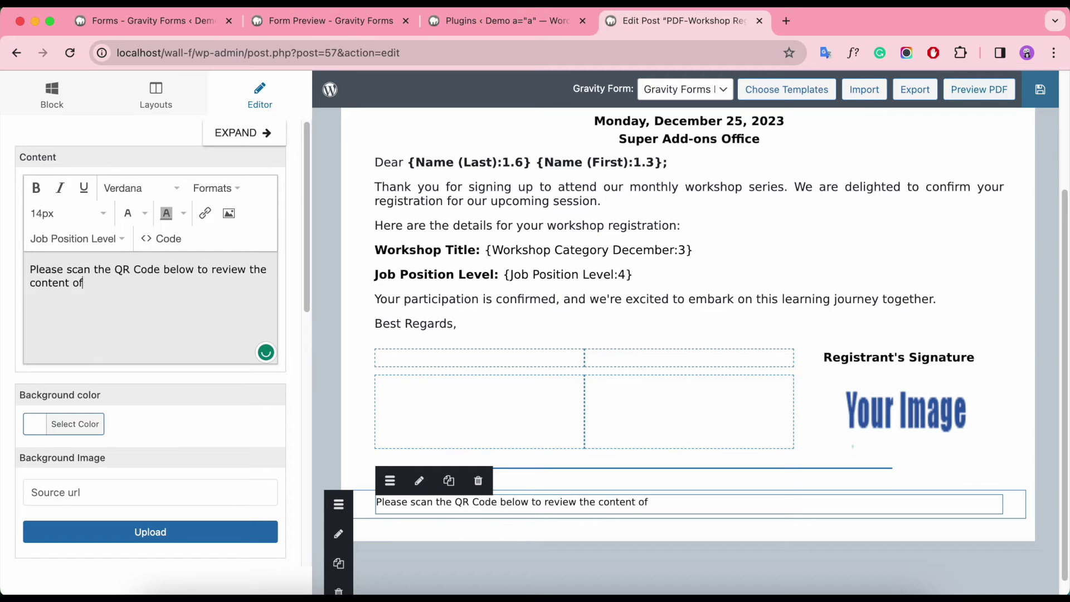
type(" previous workshop.")
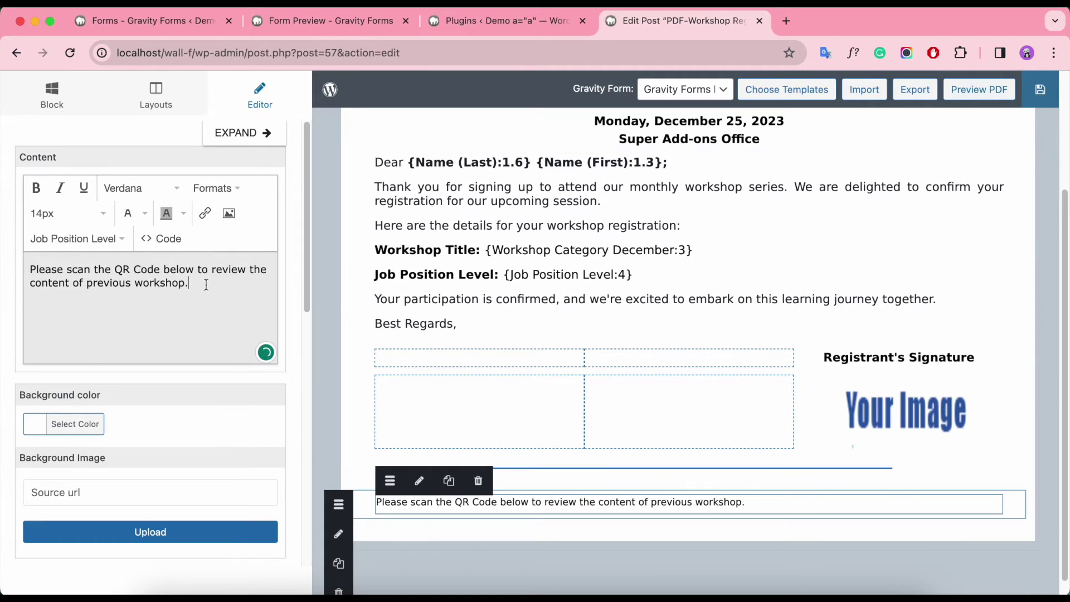
left_click(67, 212)
key("ctrl+a")
Step: Add a three-column row below the scan sentence
left_click(155, 95)
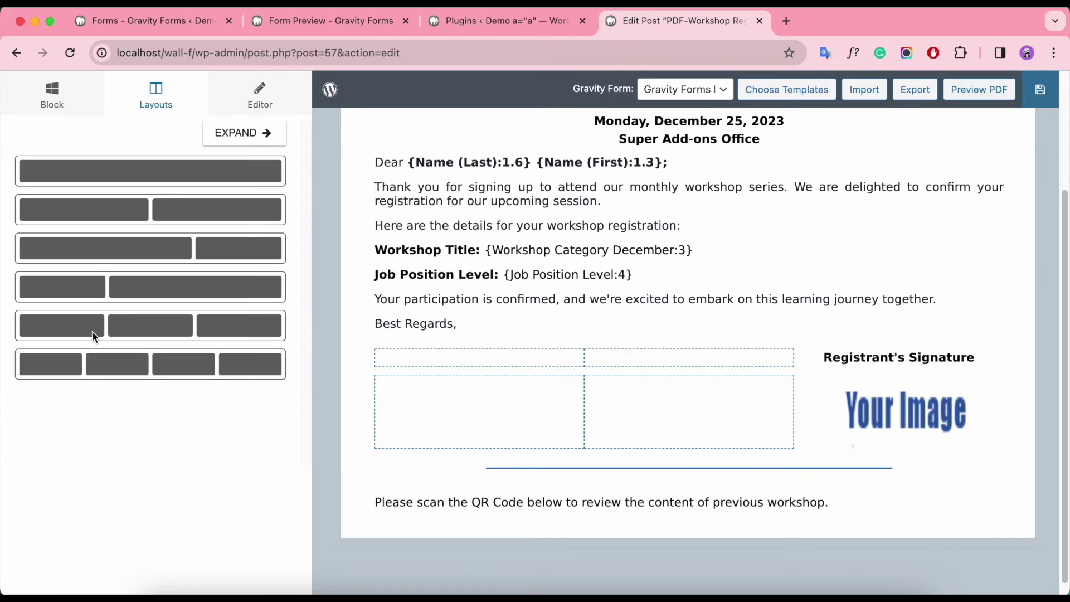
left_click_drag(92, 332, 365, 524)
left_click(165, 455)
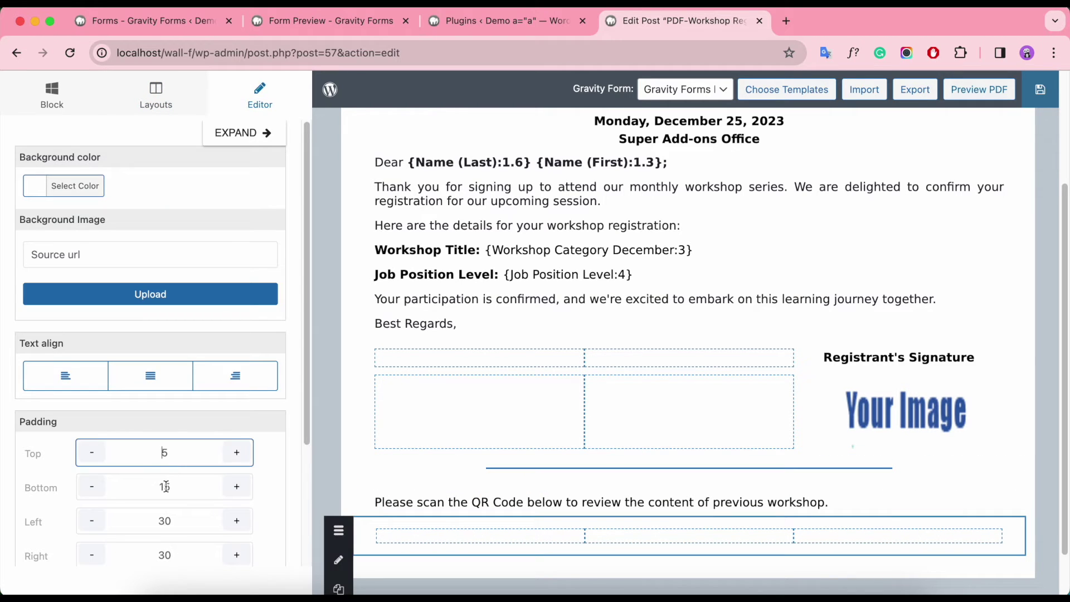
left_click(55, 104)
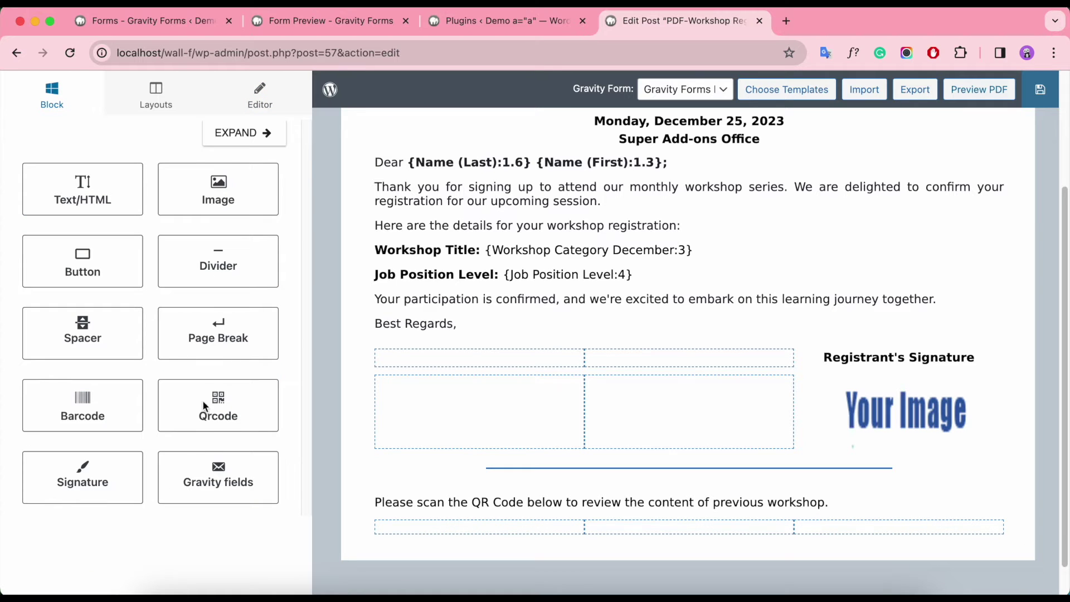
left_click_drag(204, 406, 714, 536)
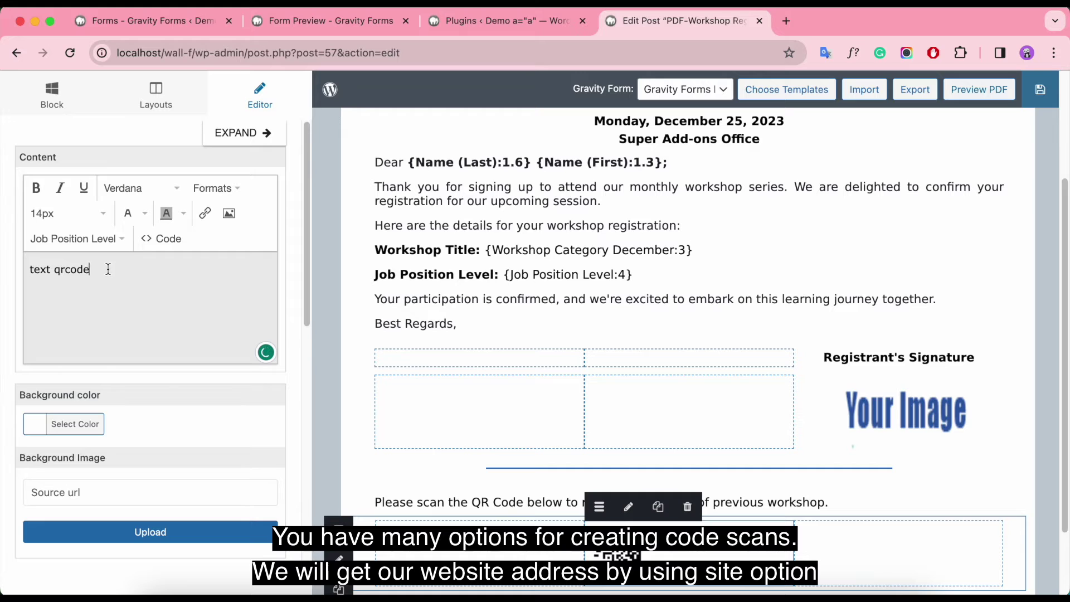
left_click(101, 247)
scroll(124, 237, "up", 5)
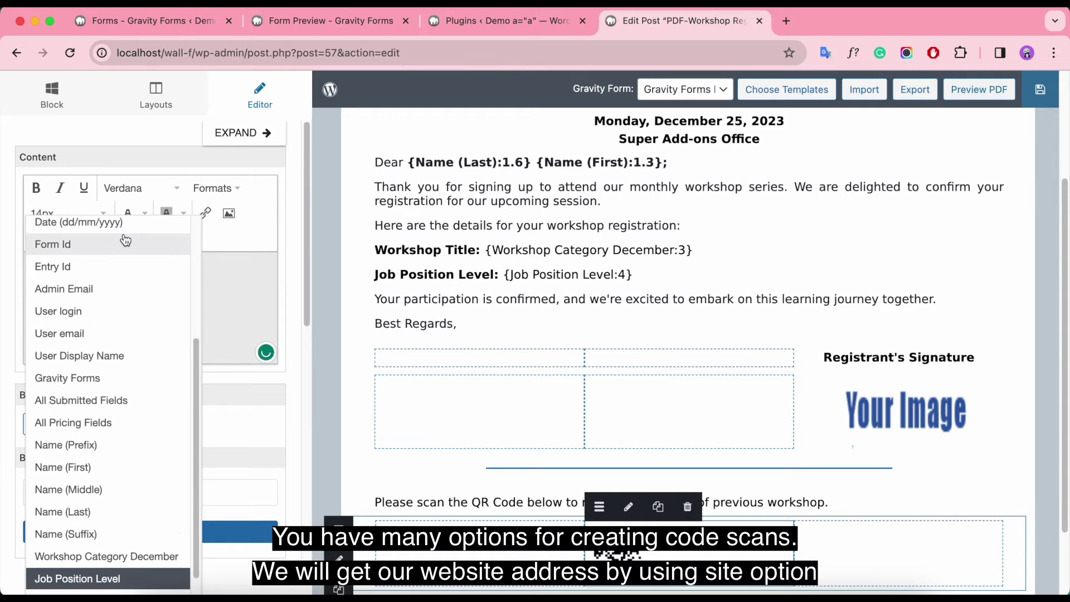
scroll(105, 370, "down", 3)
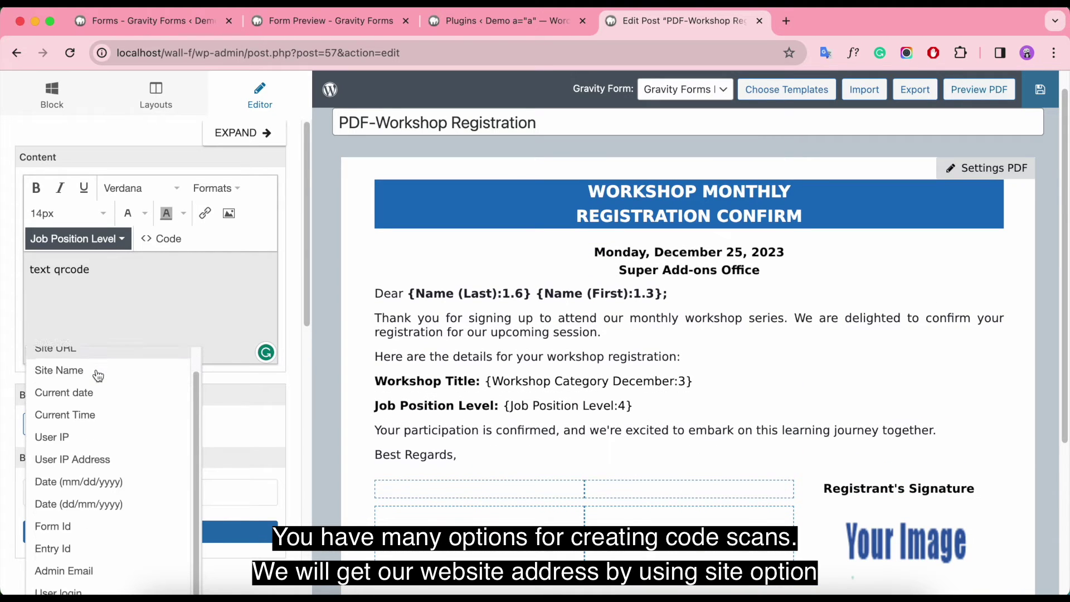
scroll(100, 371, "up", 3)
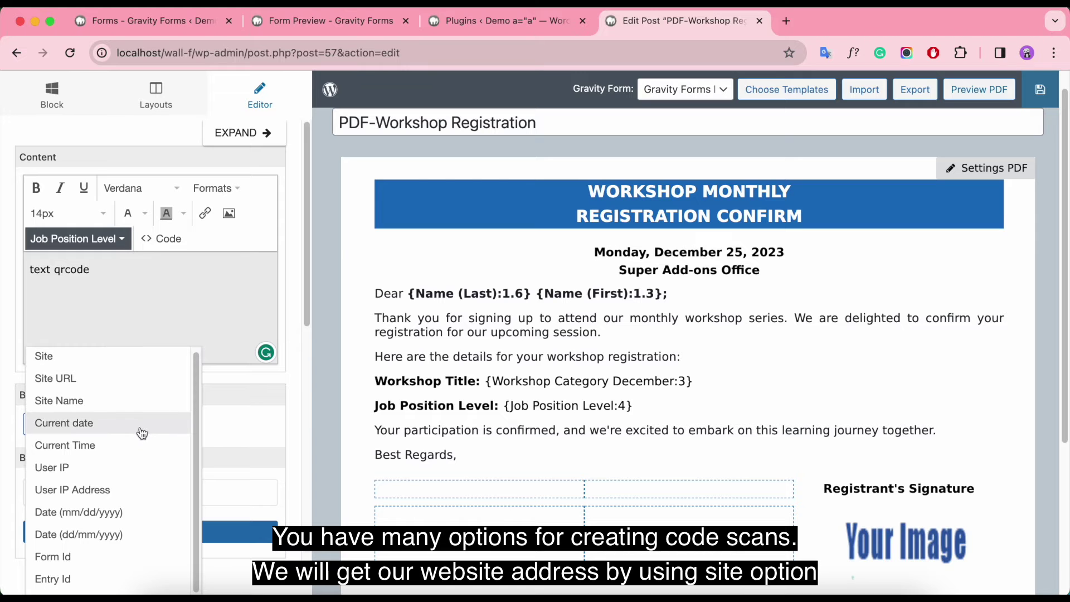
scroll(139, 454, "down", 10)
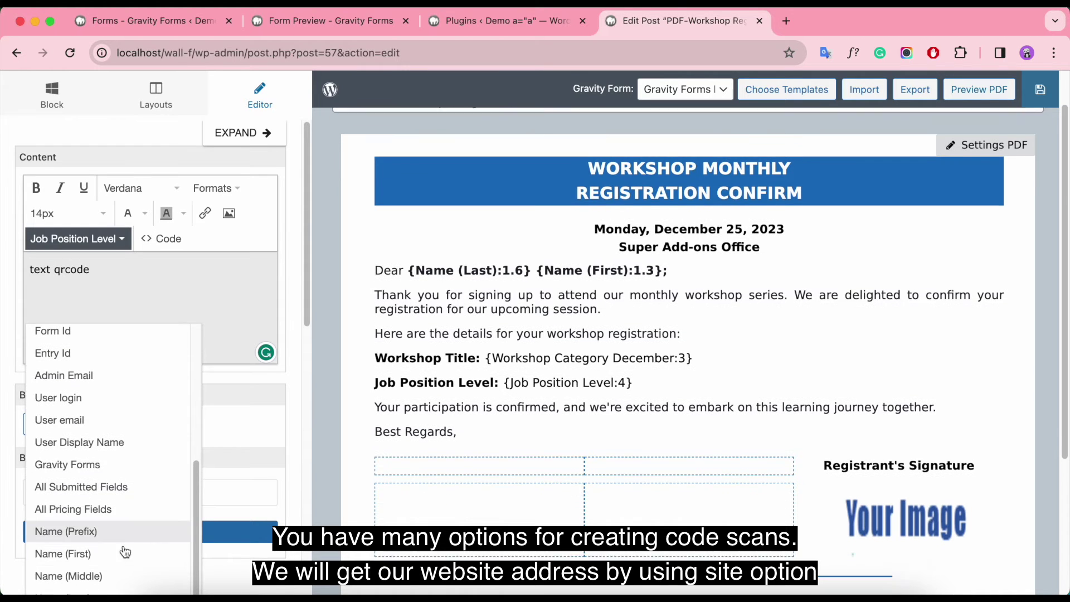
scroll(158, 501, "up", 5)
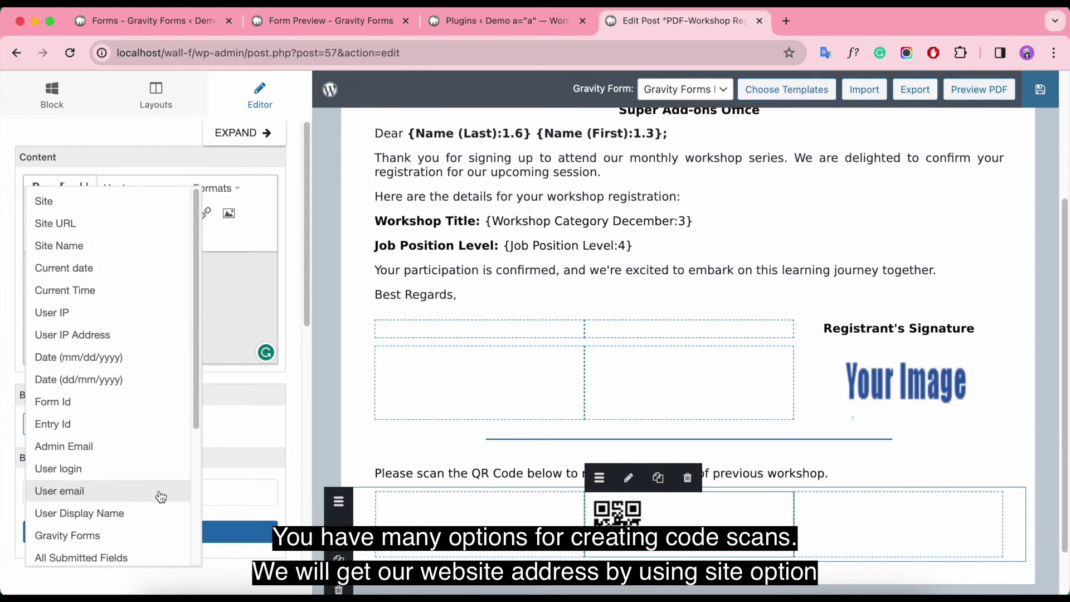
left_click(44, 200)
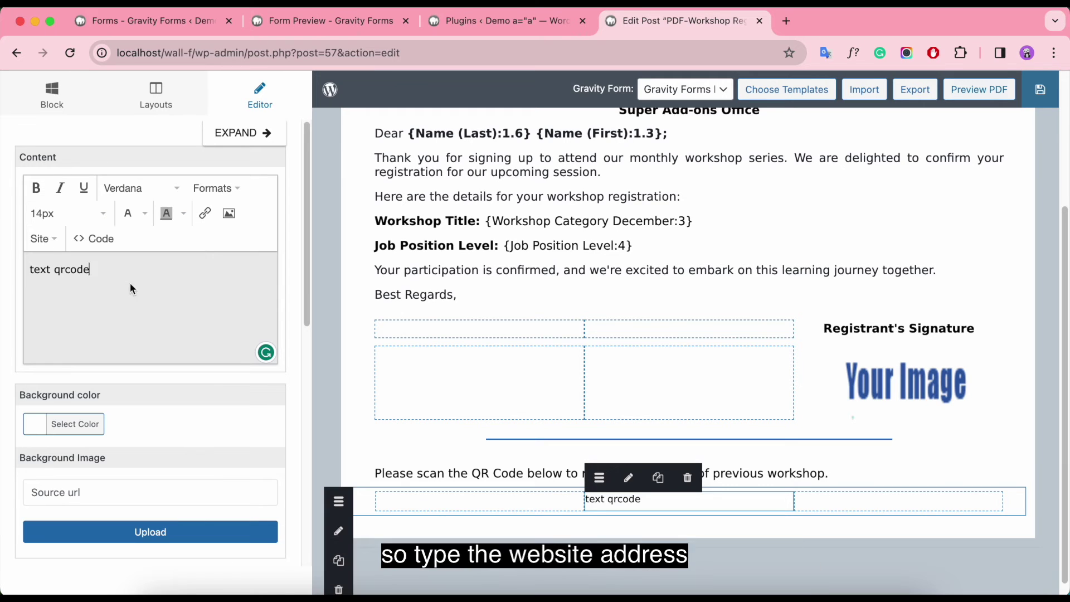
left_click_drag(129, 282, 1, 279)
key("BackSpace")
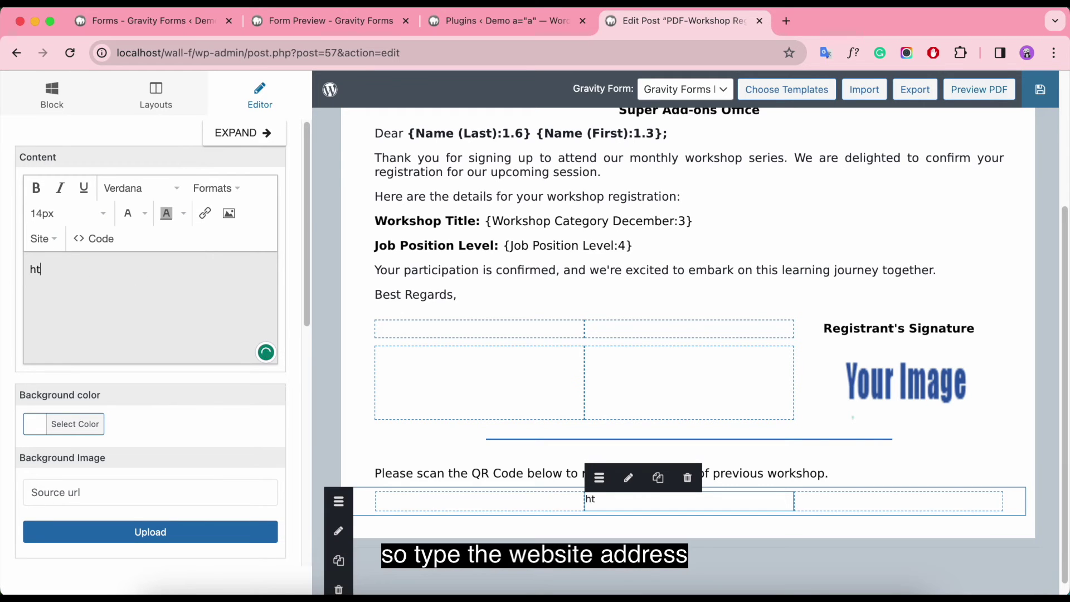
type("http://add-ons.org")
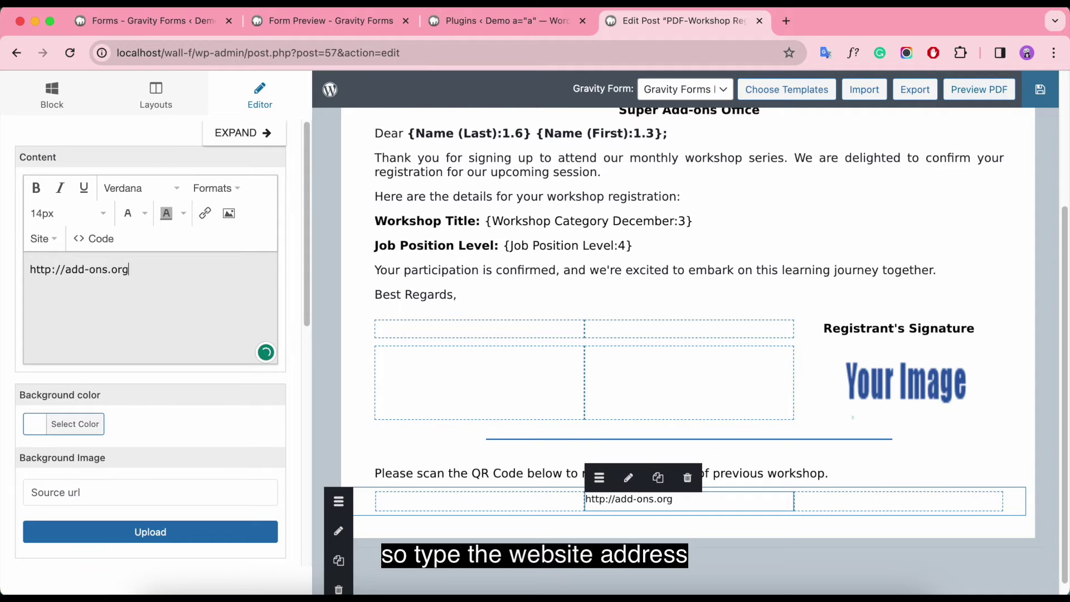
left_click(897, 498)
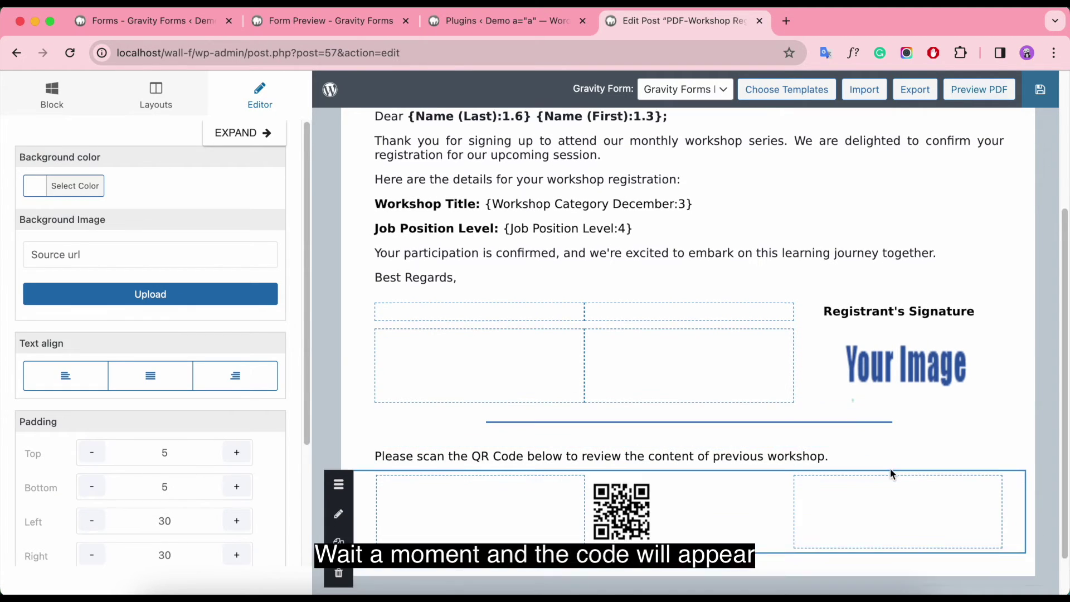
Step: Centre the QR code in its cell and size it 100 by 100
scroll(890, 468, "down", 1)
left_click(744, 473)
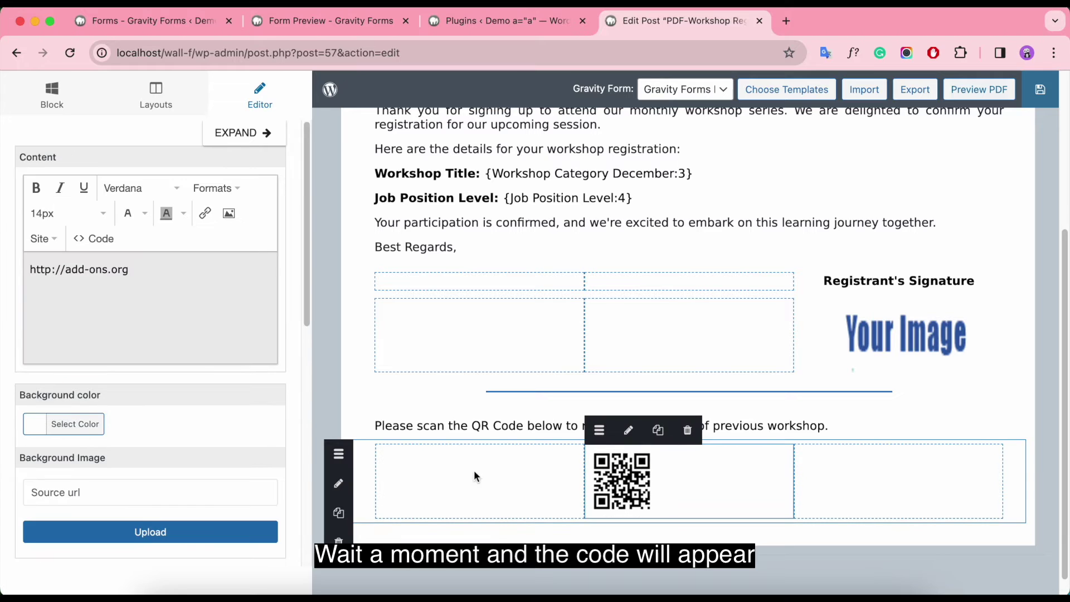
scroll(227, 433, "down", 2)
left_click(153, 503)
scroll(162, 497, "down", 5)
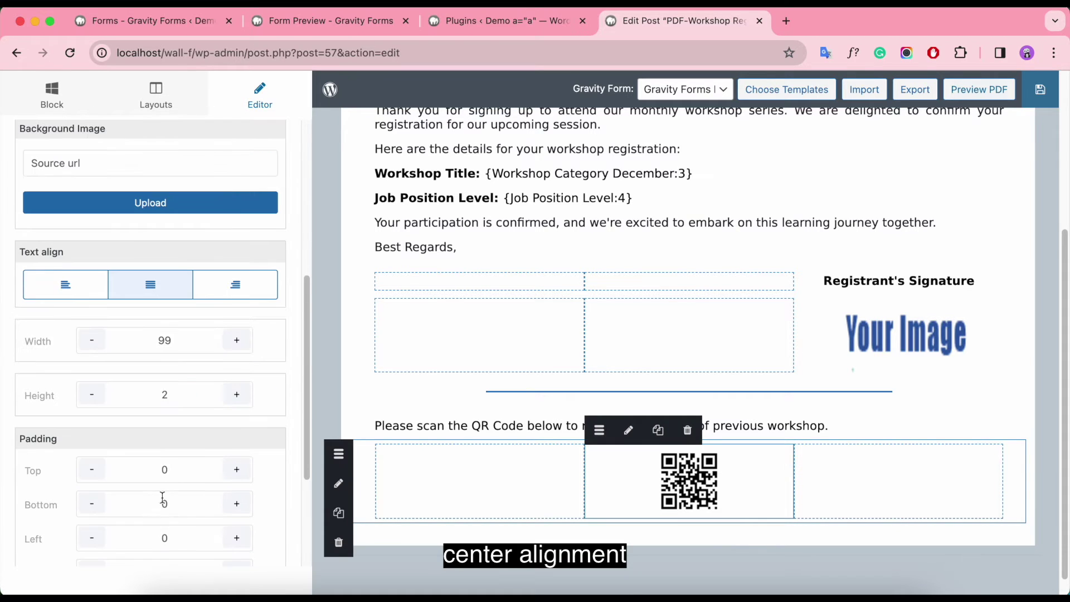
left_click(182, 339)
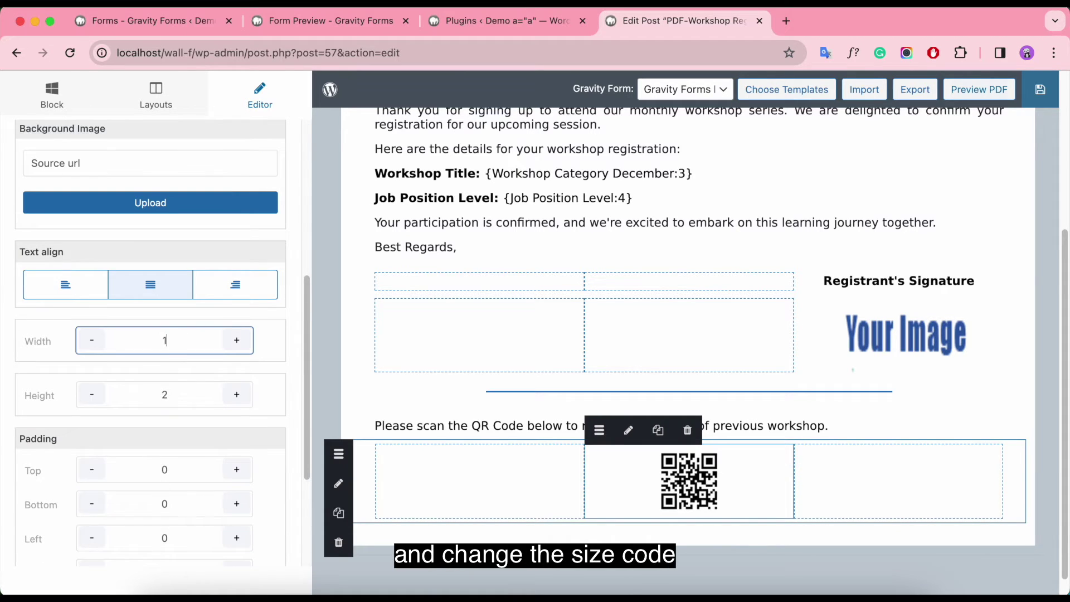
left_click(189, 396)
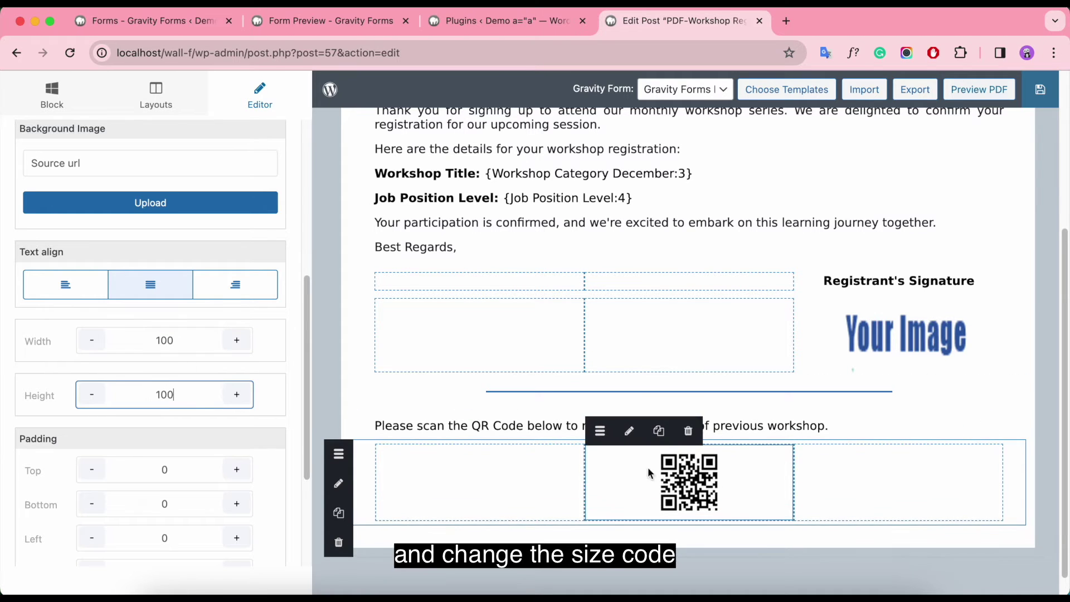
Step: Add a single-column row below the QR code row
left_click(892, 489)
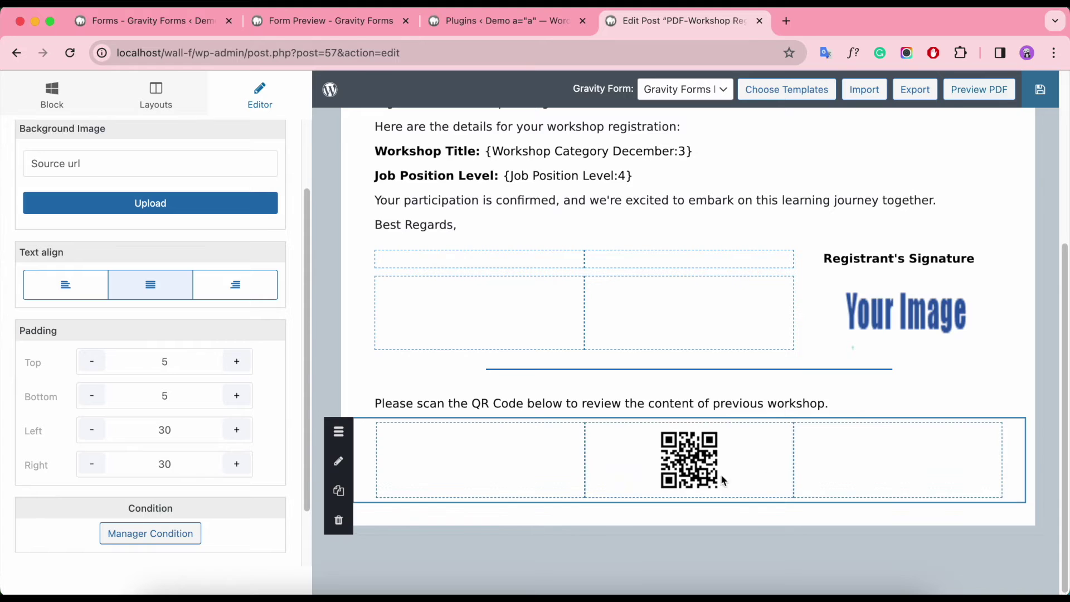
left_click(156, 95)
left_click_drag(107, 174, 442, 513)
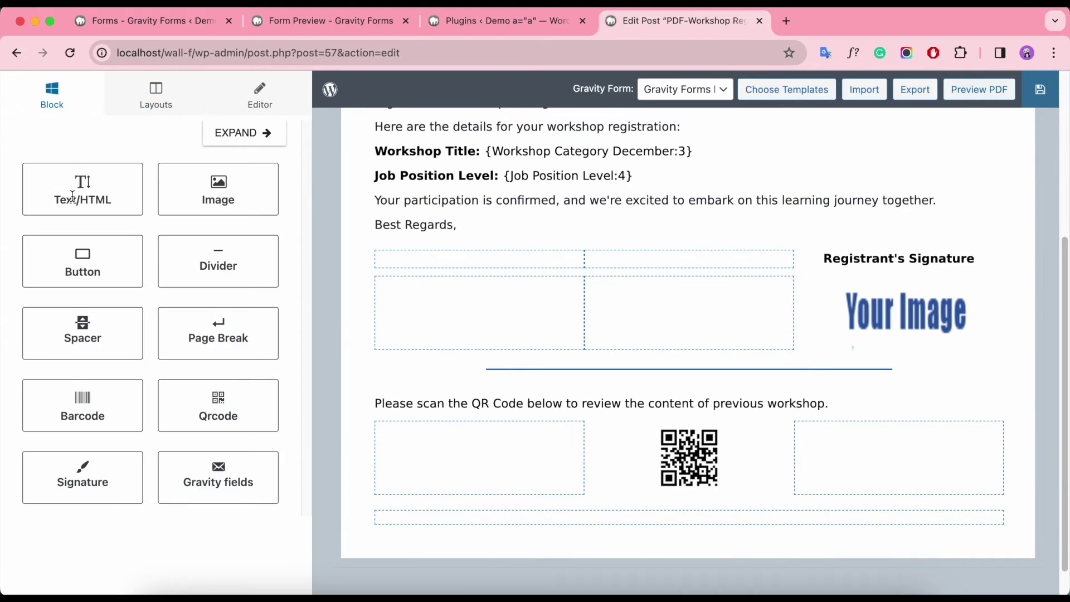
left_click_drag(84, 186, 613, 518)
left_click(226, 293)
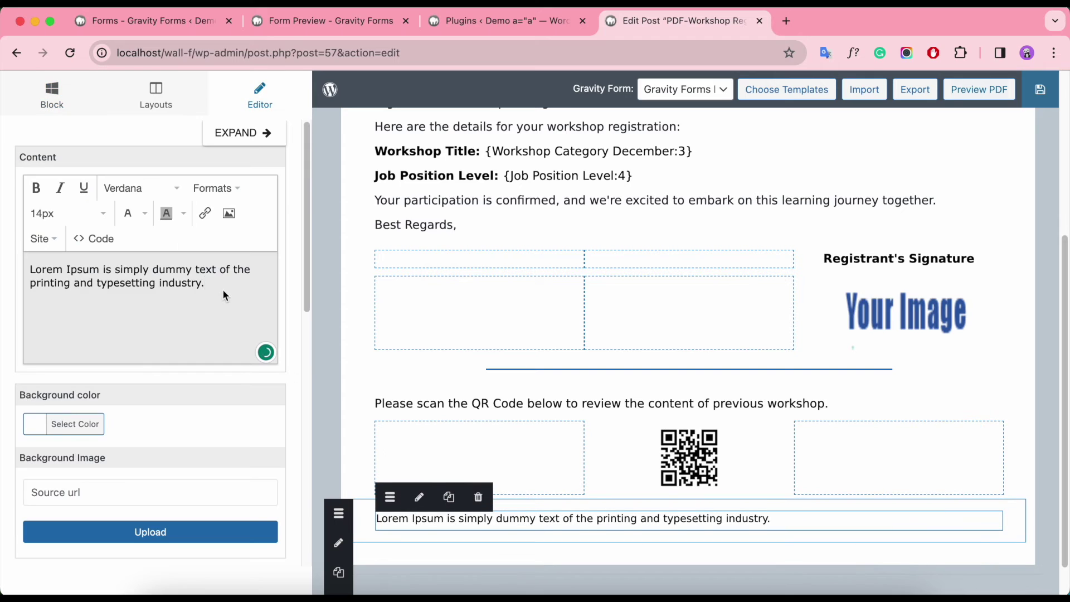
key("super+a")
type("http://add-ons.")
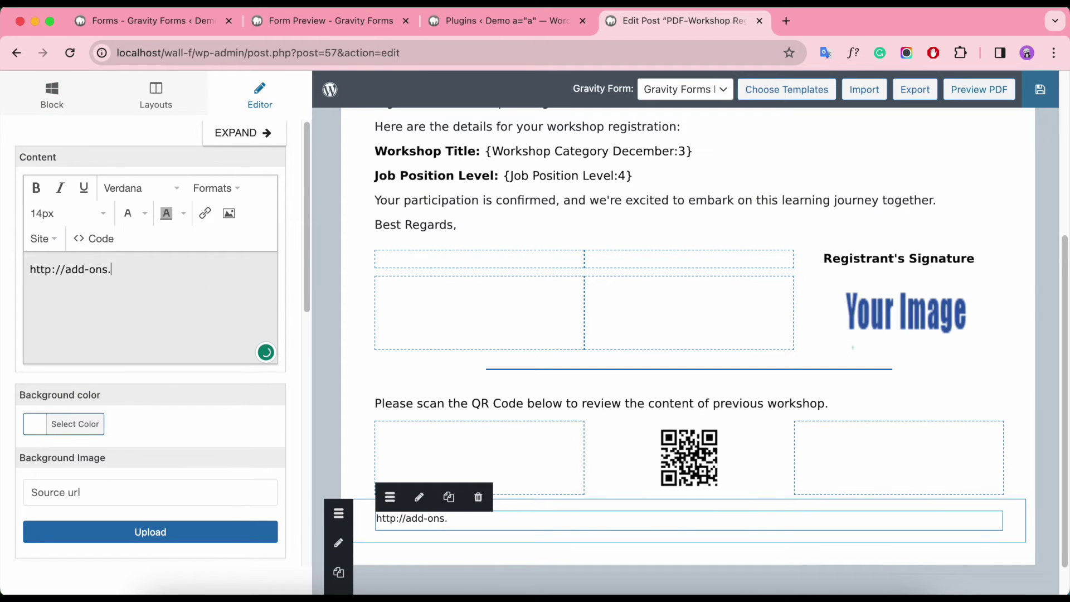
type("org")
key("Return")
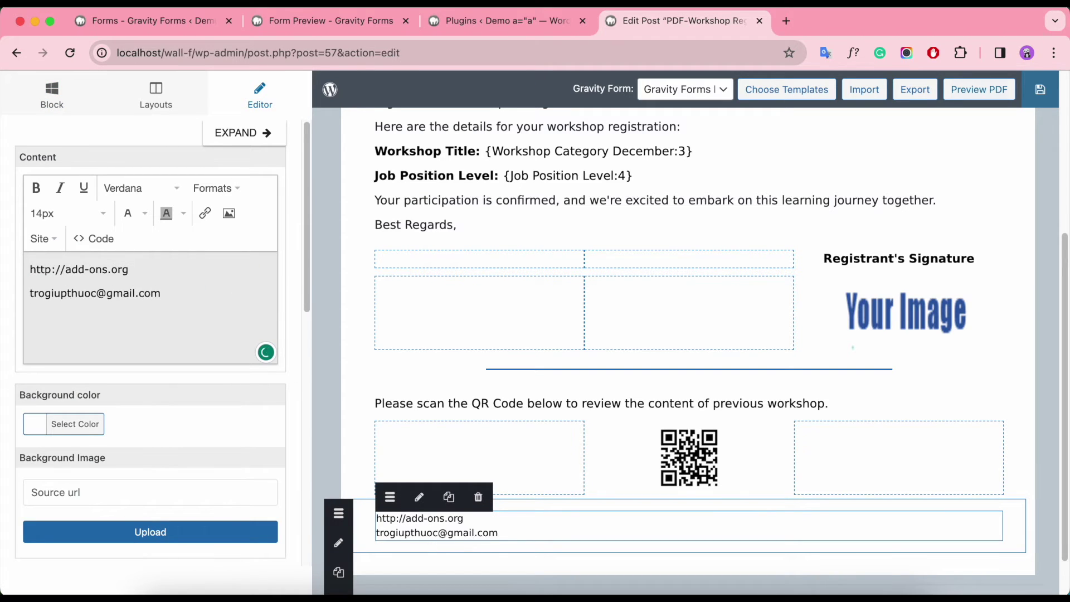
key("super+a")
left_click(217, 187)
left_click(363, 279)
Step: Add another single-column row at the bottom containing an Image block
left_click(155, 96)
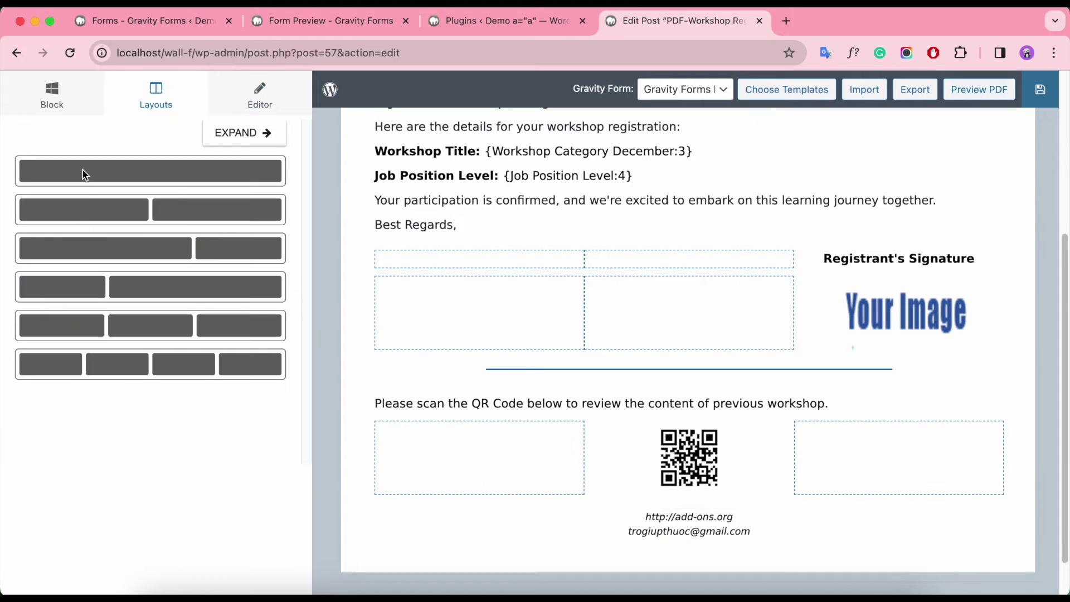
left_click_drag(84, 175, 411, 569)
left_click(66, 99)
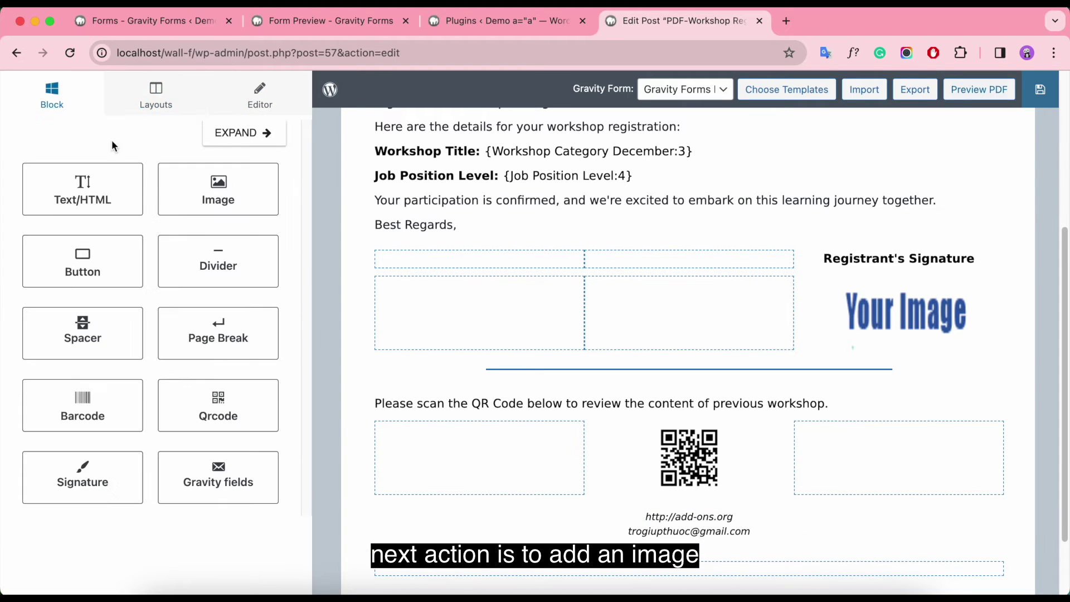
left_click_drag(223, 196, 573, 566)
scroll(565, 490, "down", 2)
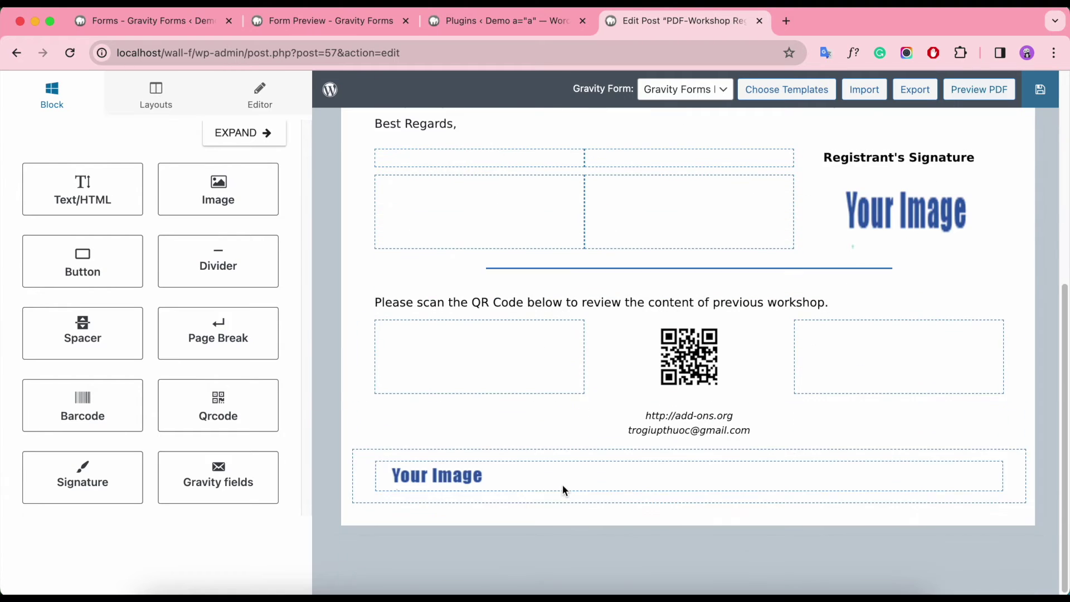
Step: Explore the image block's source options, settling back on an uploaded image source
left_click(505, 475)
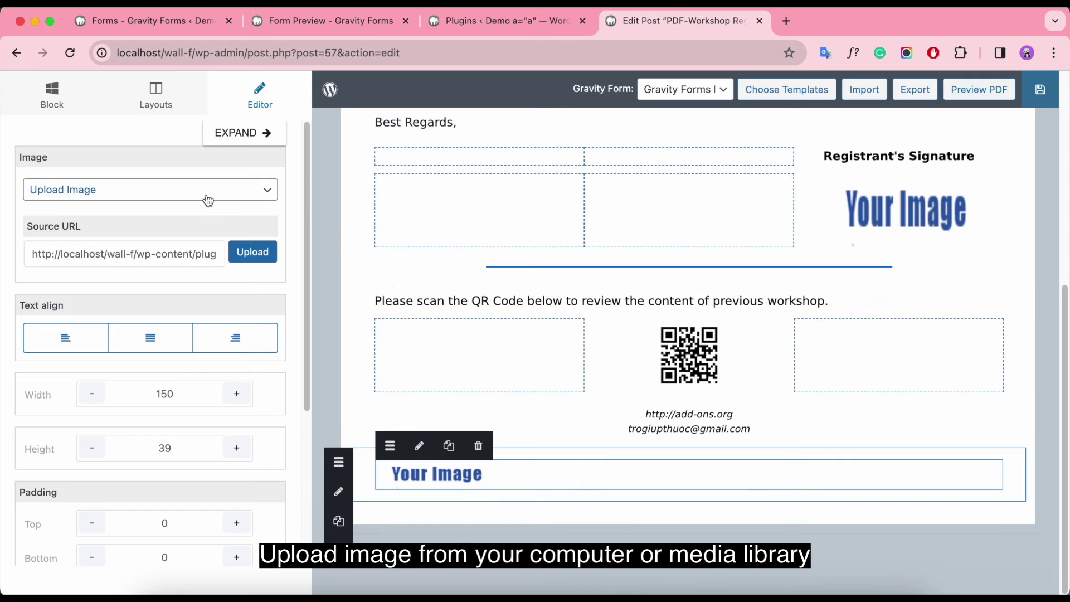
left_click(253, 251)
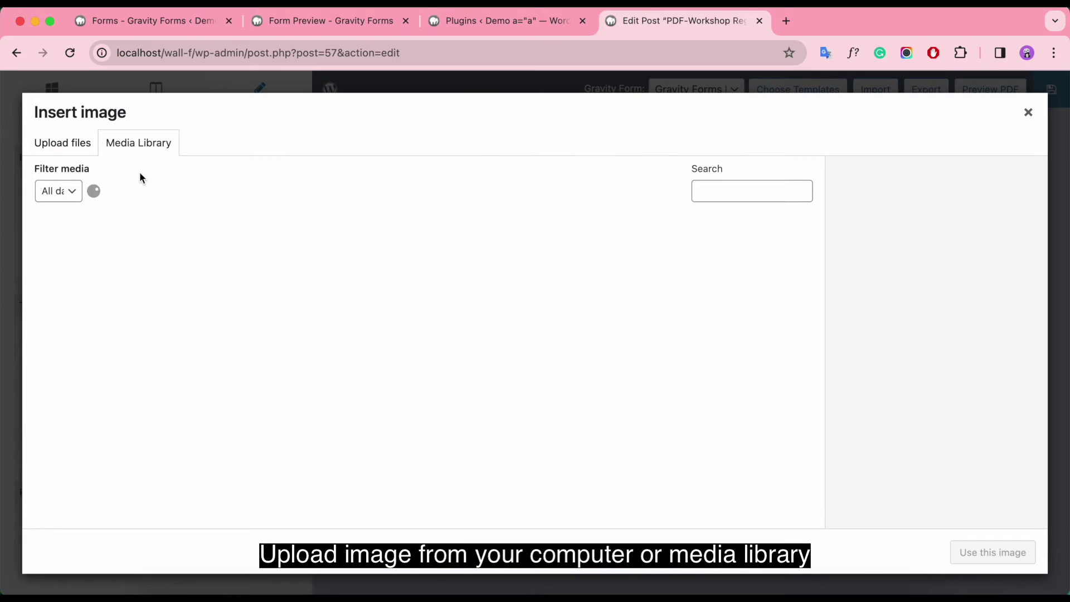
left_click(49, 140)
left_click(143, 150)
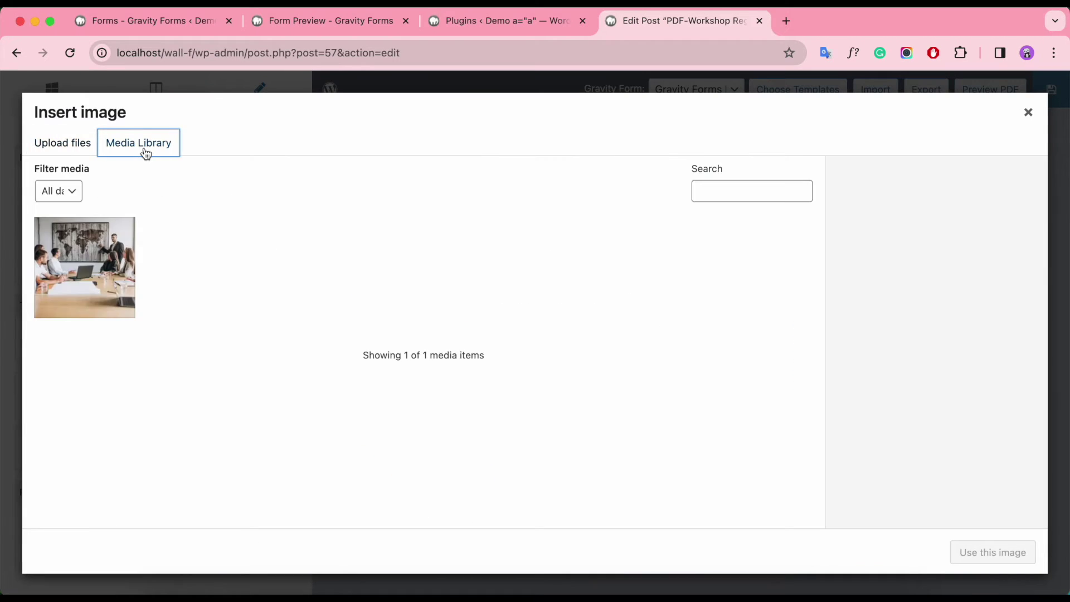
left_click(1027, 113)
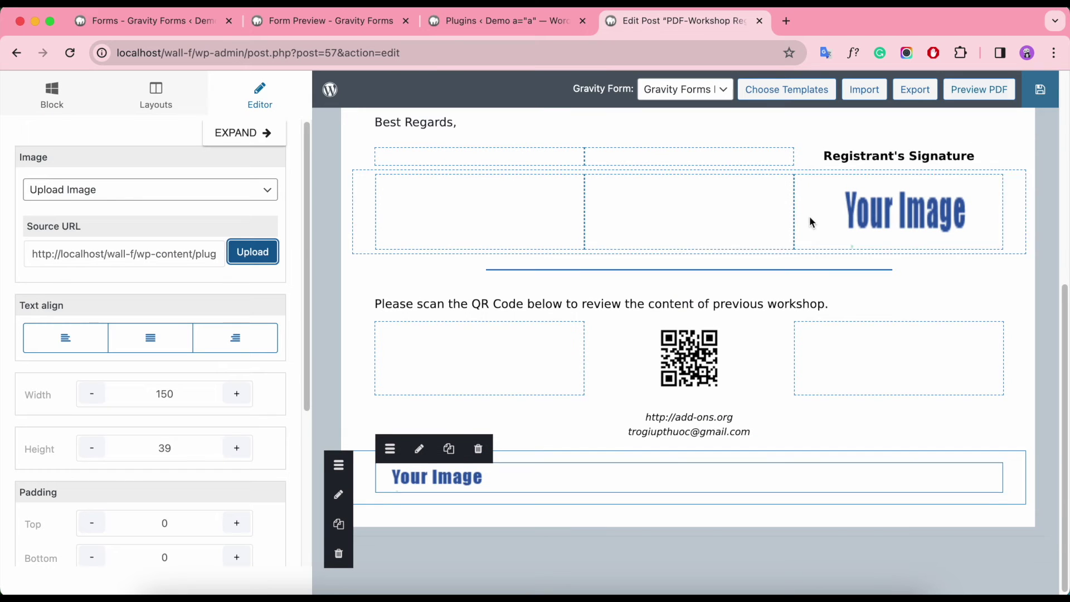
left_click(120, 196)
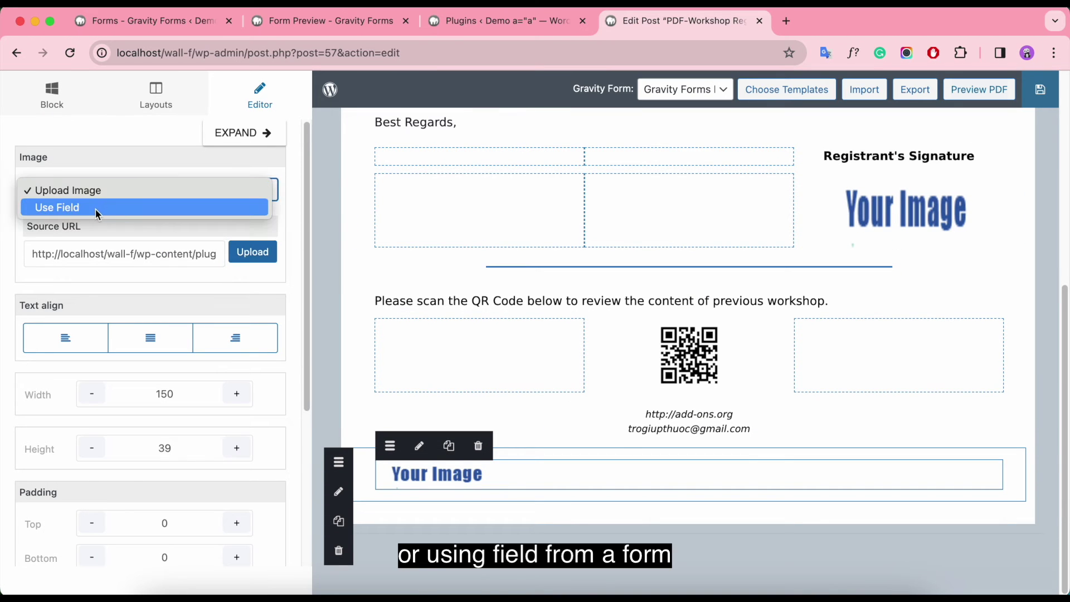
left_click(96, 208)
left_click(136, 231)
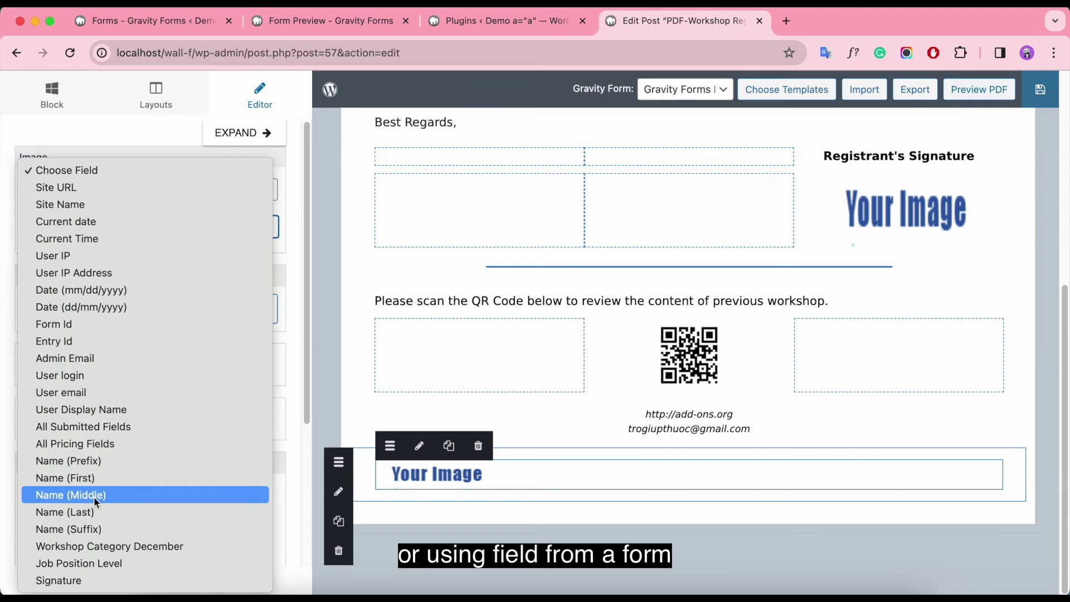
left_click(147, 139)
left_click(88, 189)
left_click(129, 173)
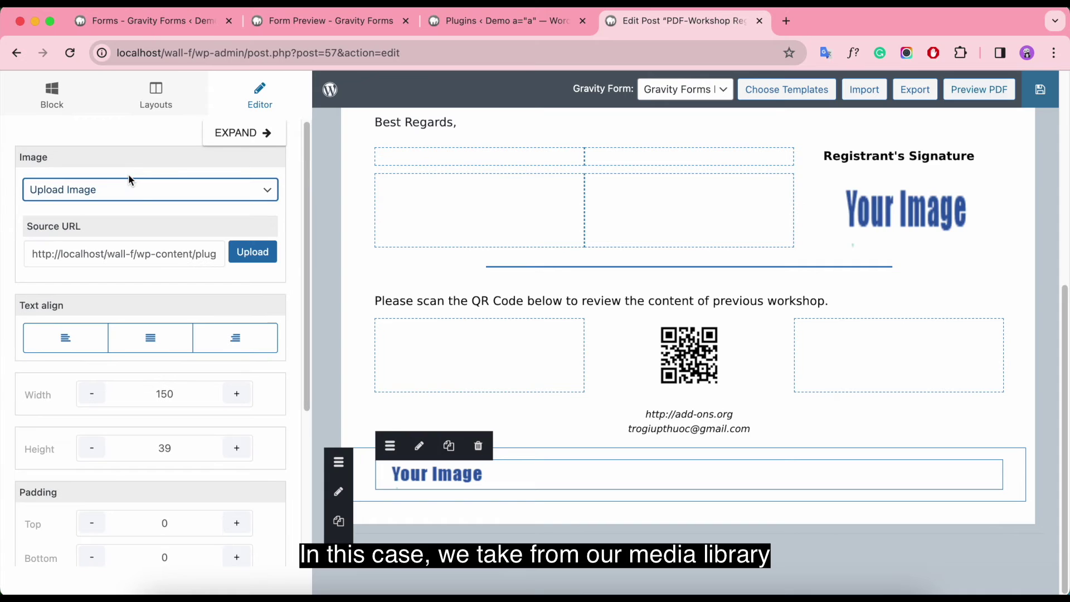
Step: Insert the meeting-room photo from the Media Library into the image block
left_click(253, 251)
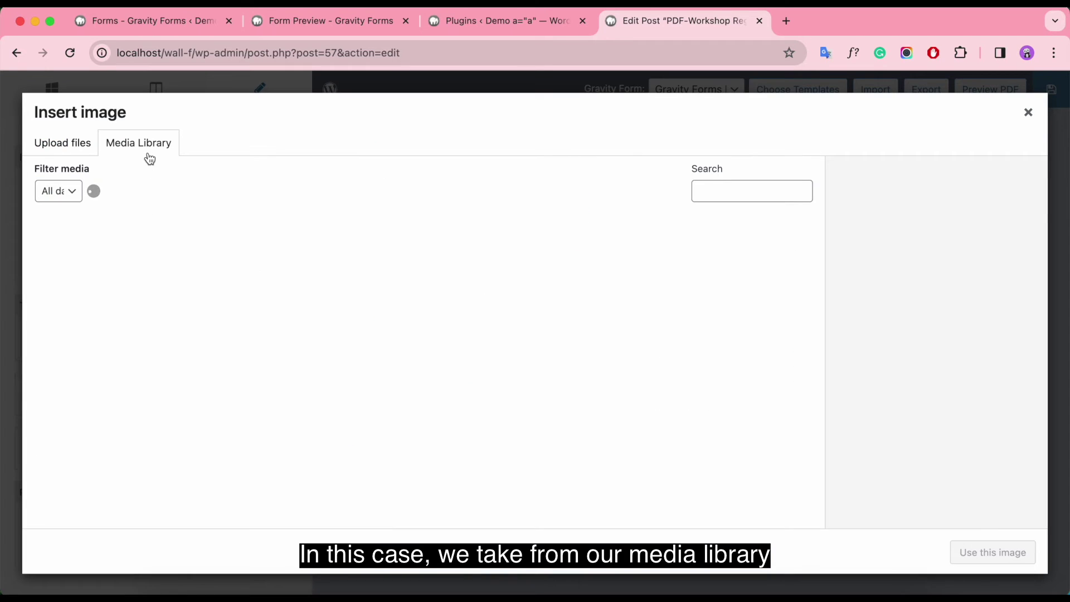
left_click(80, 262)
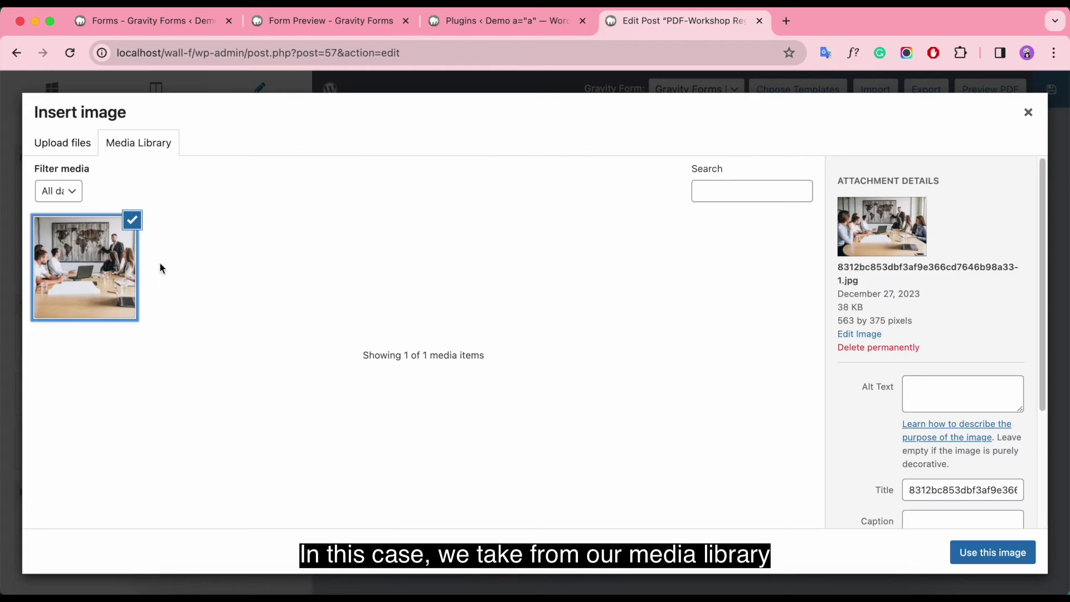
left_click(992, 552)
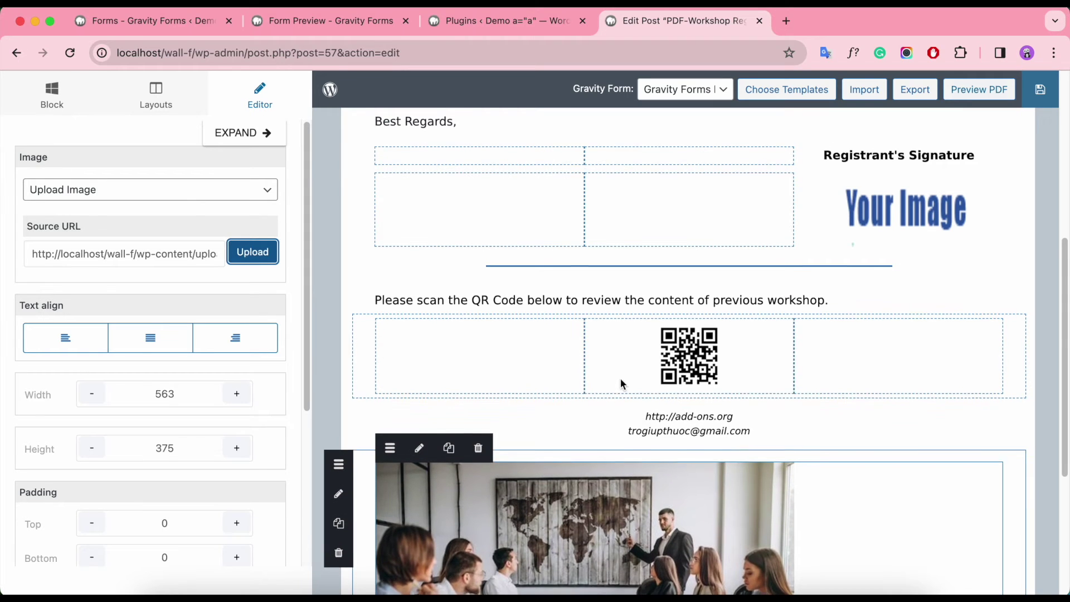
Step: Centre the photo and change its height from 375 to 150
scroll(621, 382, "down", 4)
left_click(162, 344)
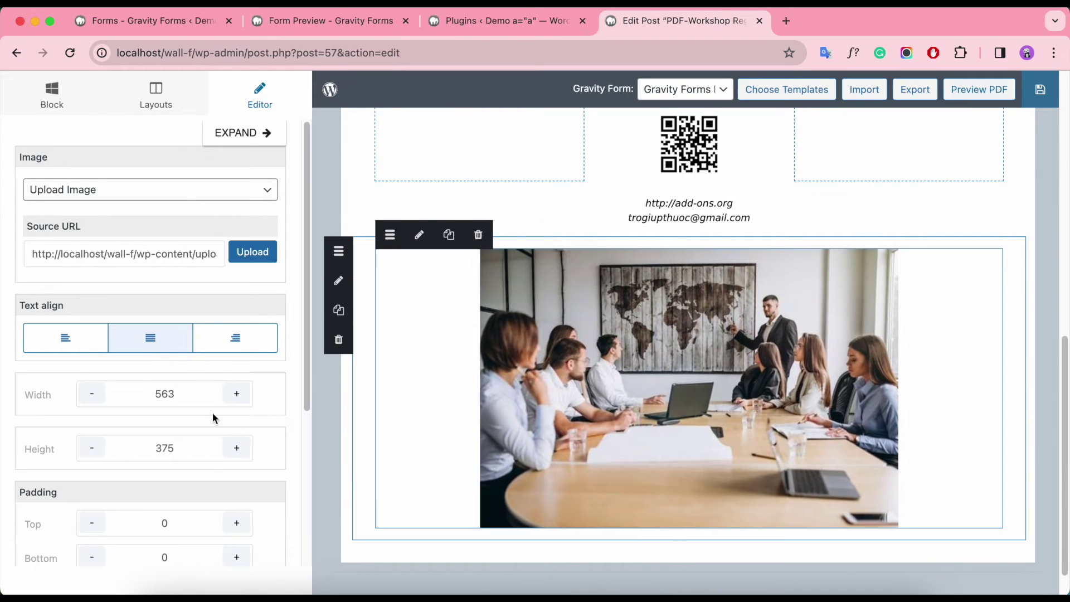
left_click(192, 412)
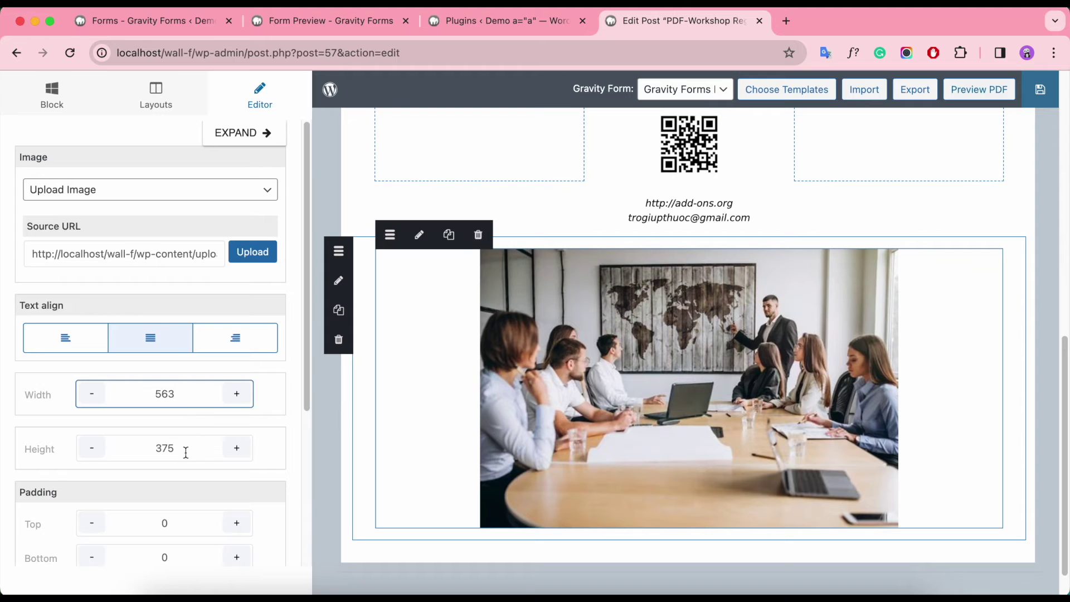
left_click_drag(185, 452, 156, 450)
key("BackSpace")
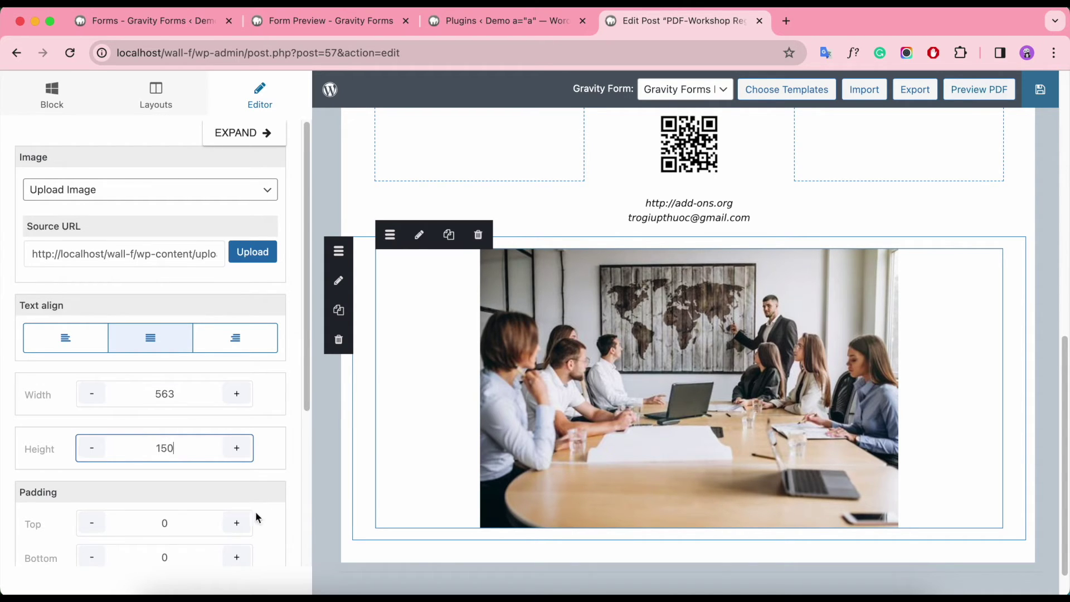
scroll(381, 503, "down", 1)
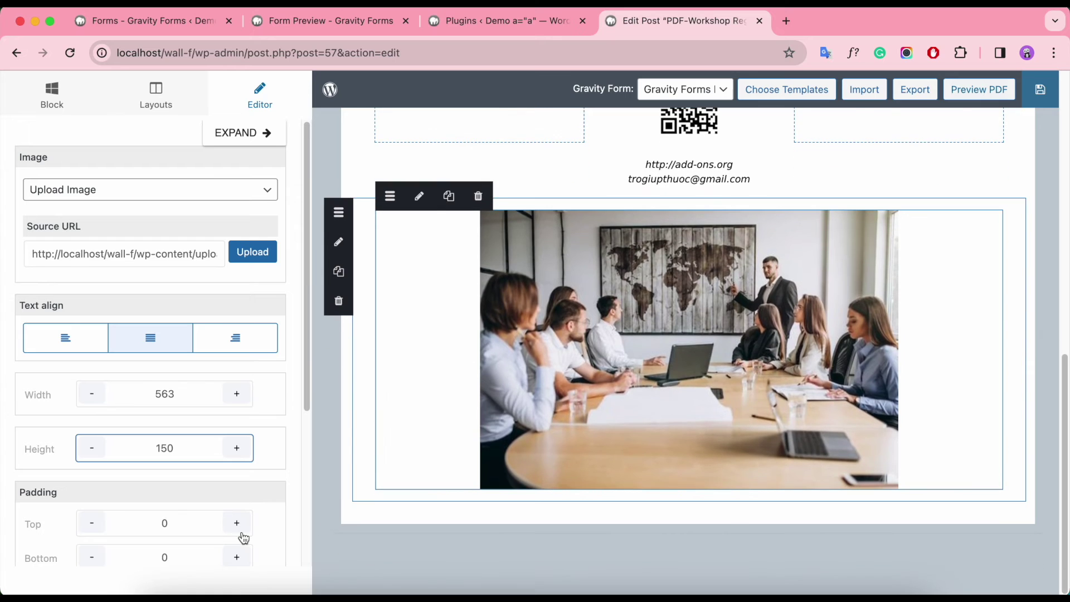
left_click(200, 532)
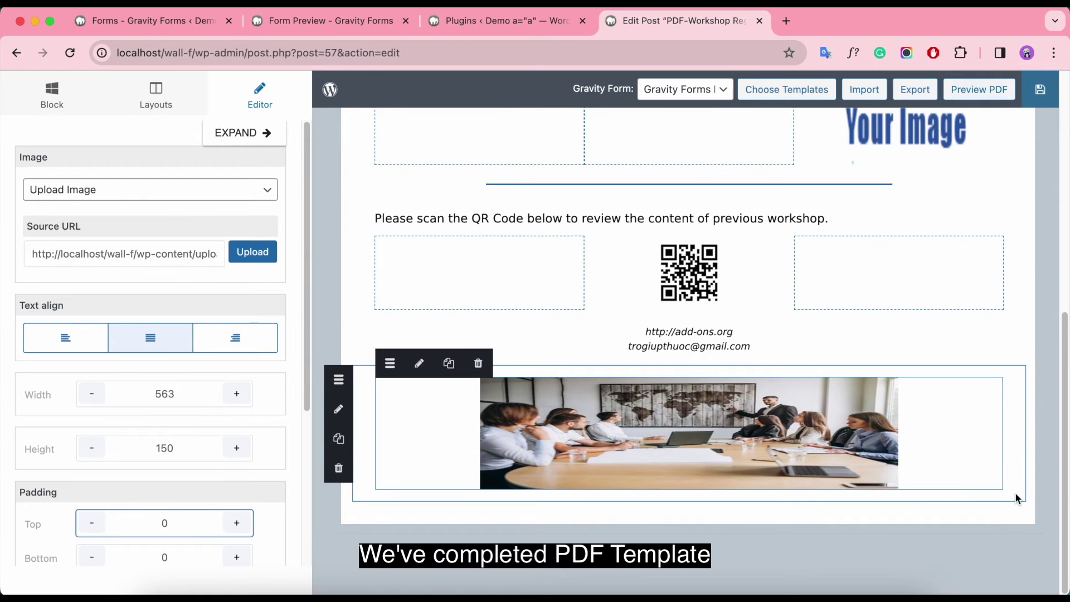
scroll(1015, 492, "up", 5)
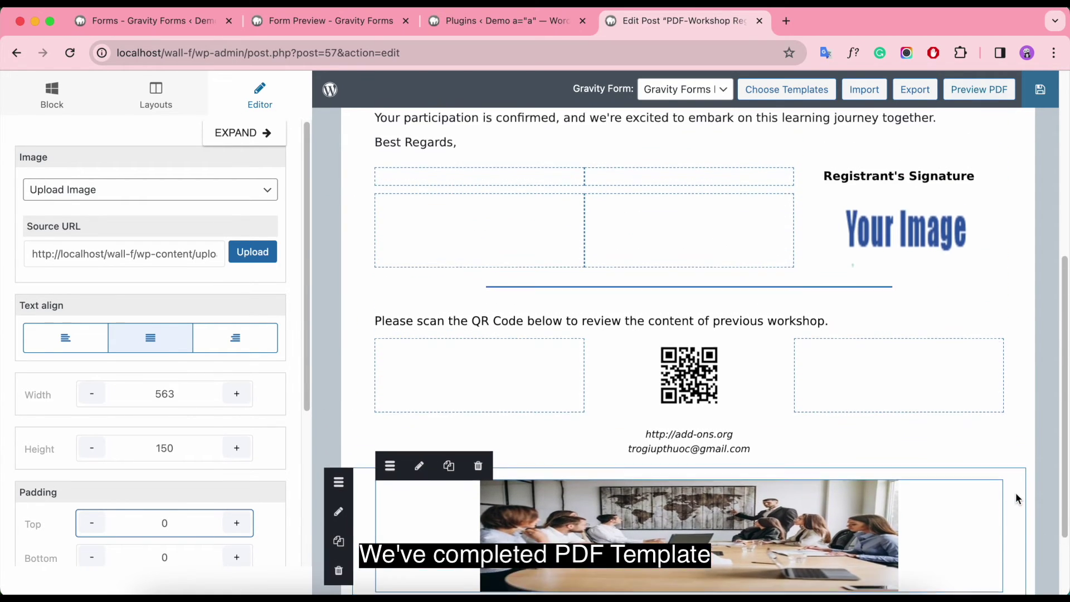
scroll(1015, 492, "up", 6)
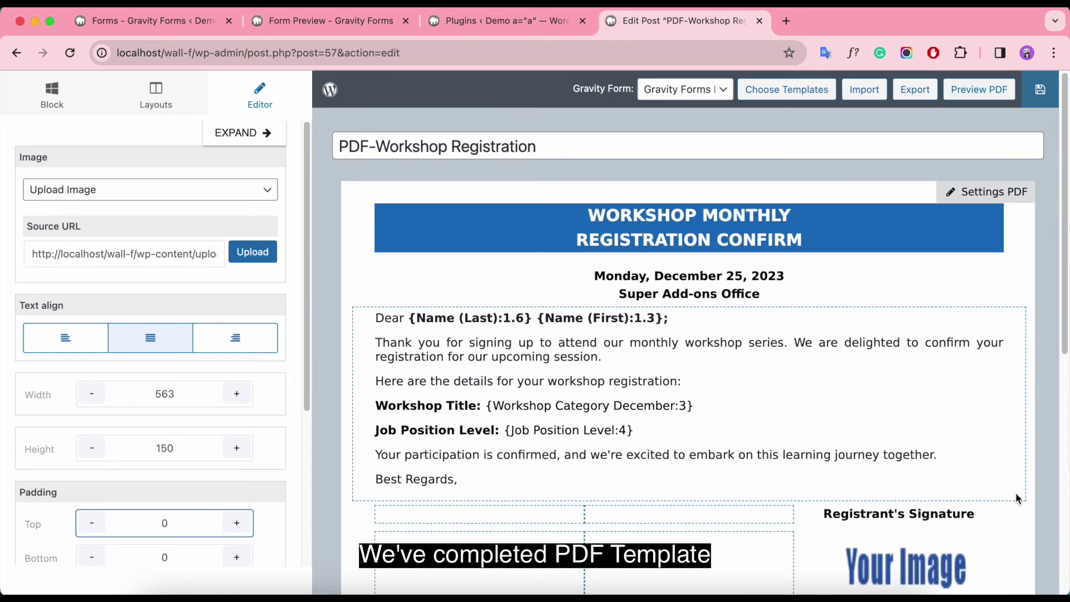
left_click(1038, 95)
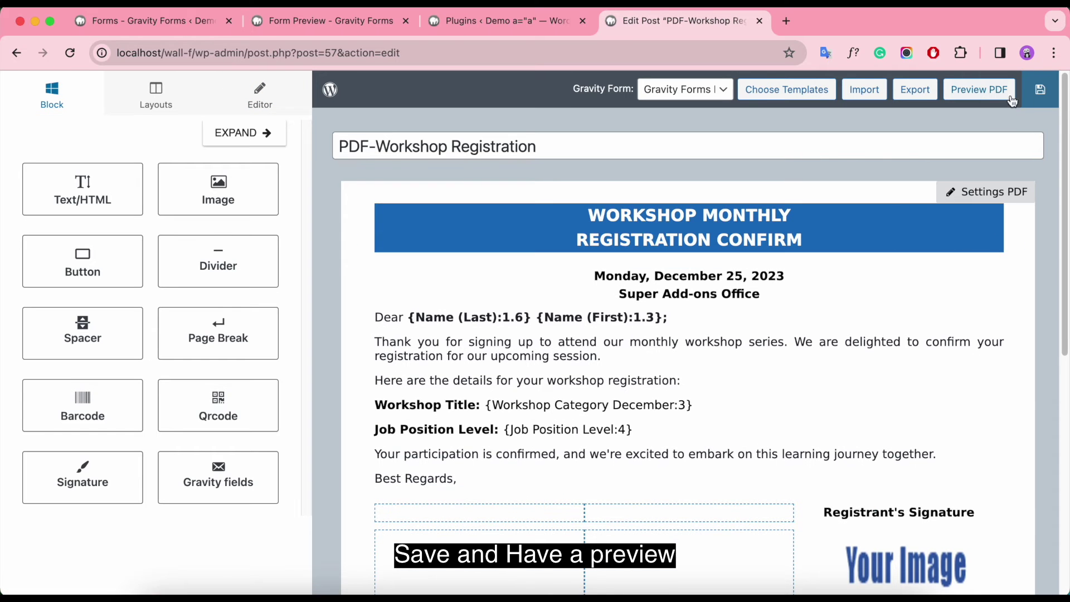
left_click(989, 91)
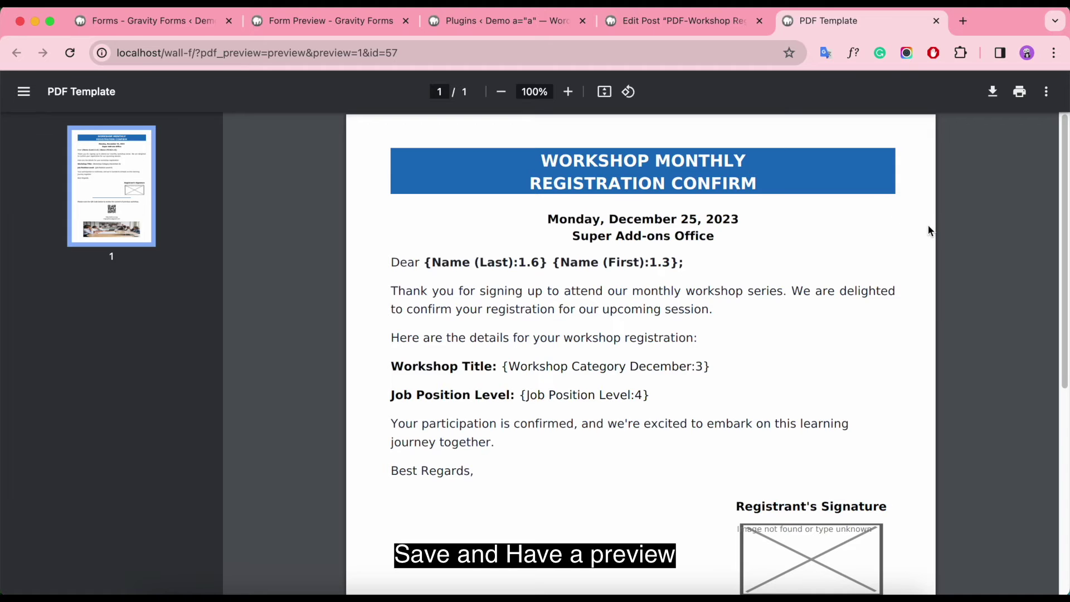
scroll(927, 224, "down", 1)
scroll(697, 243, "down", 5)
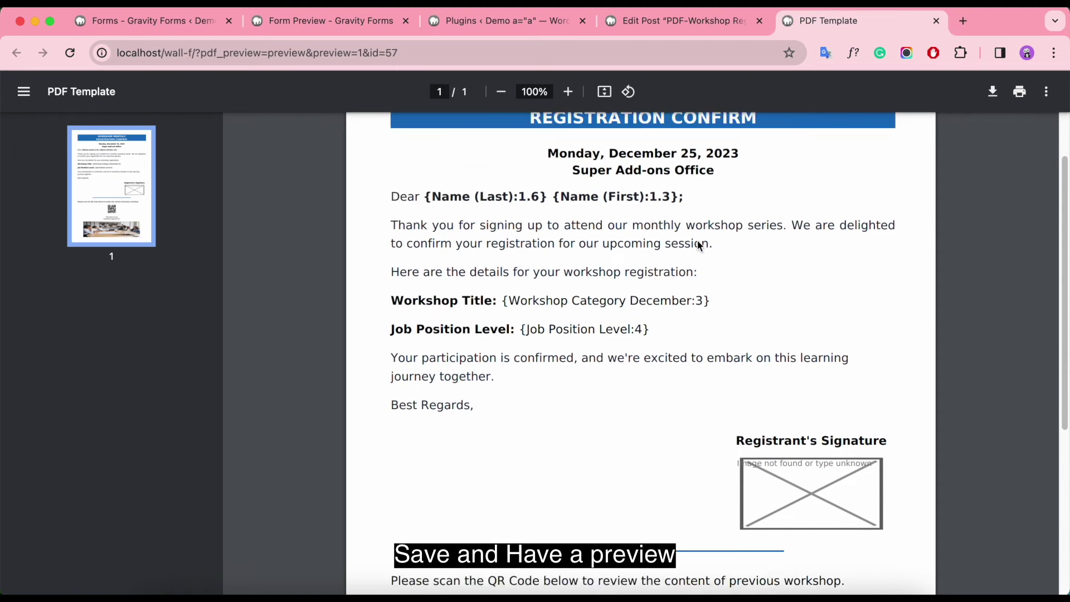
scroll(787, 252, "down", 3)
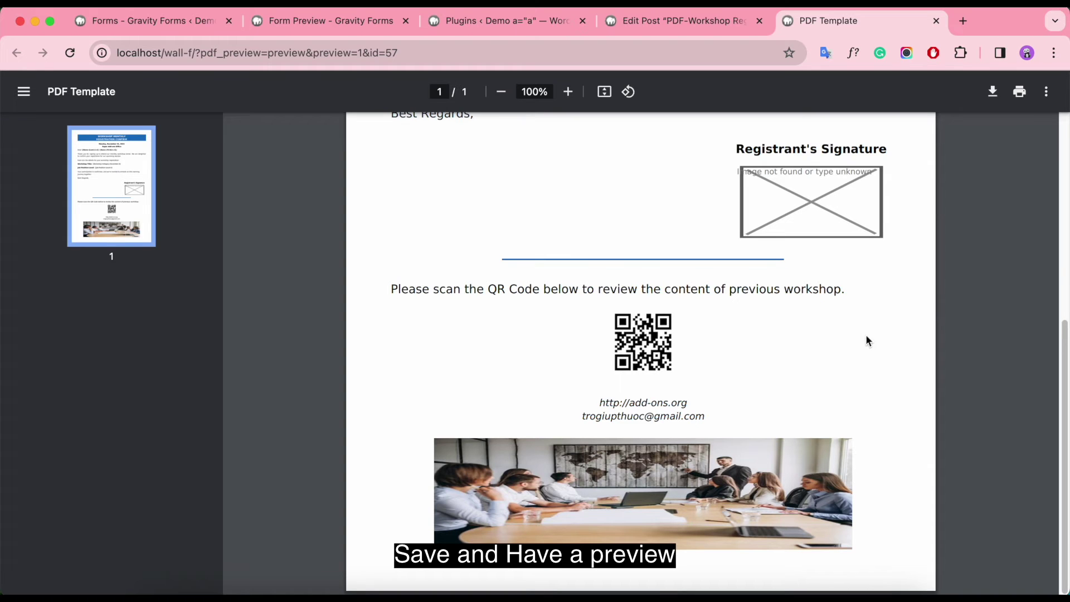
scroll(969, 385, "up", 9)
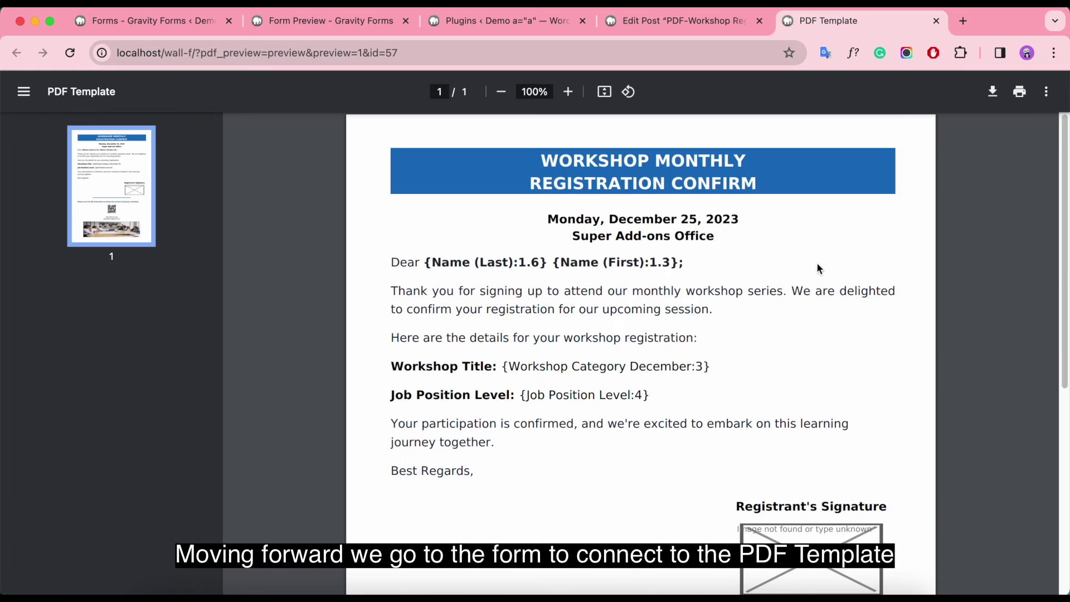
left_click(937, 21)
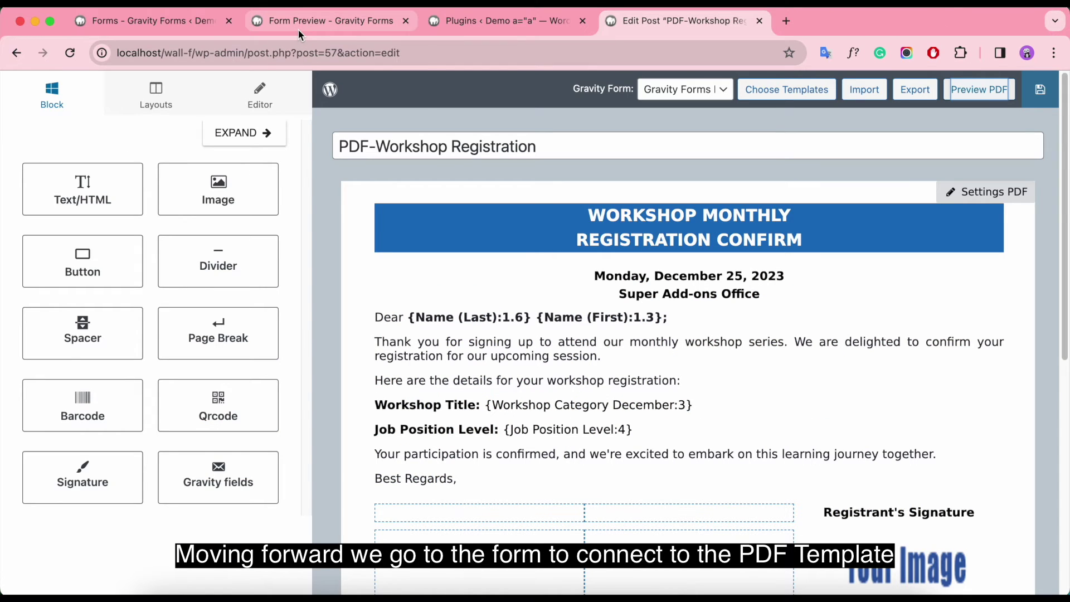
Step: Go from the workshop registration form editor to Form Settings, then its PDF Creator page
left_click(165, 20)
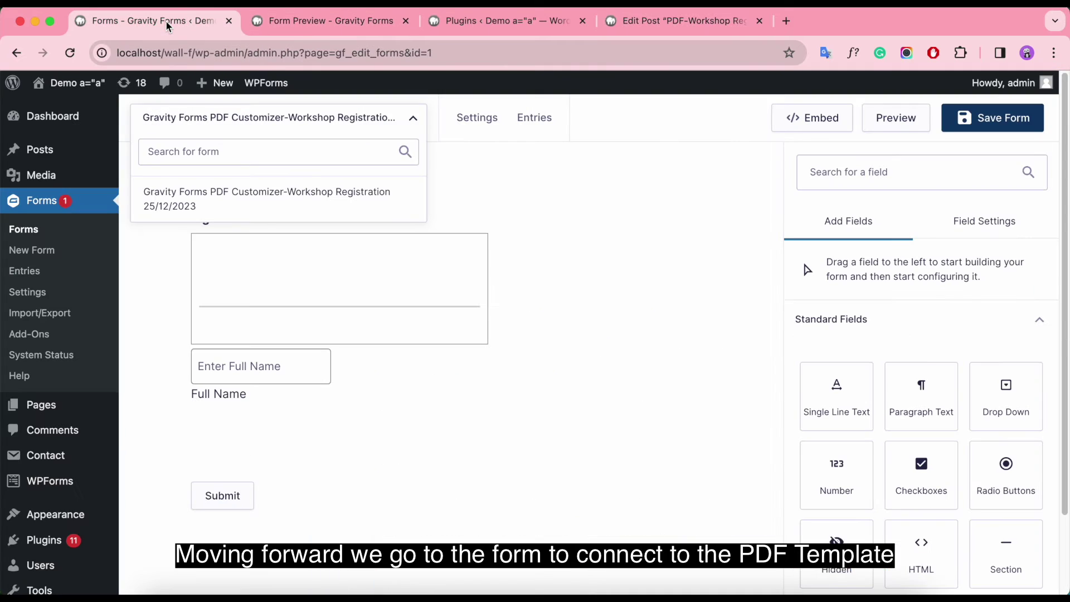
left_click(642, 319)
scroll(641, 313, "up", 9)
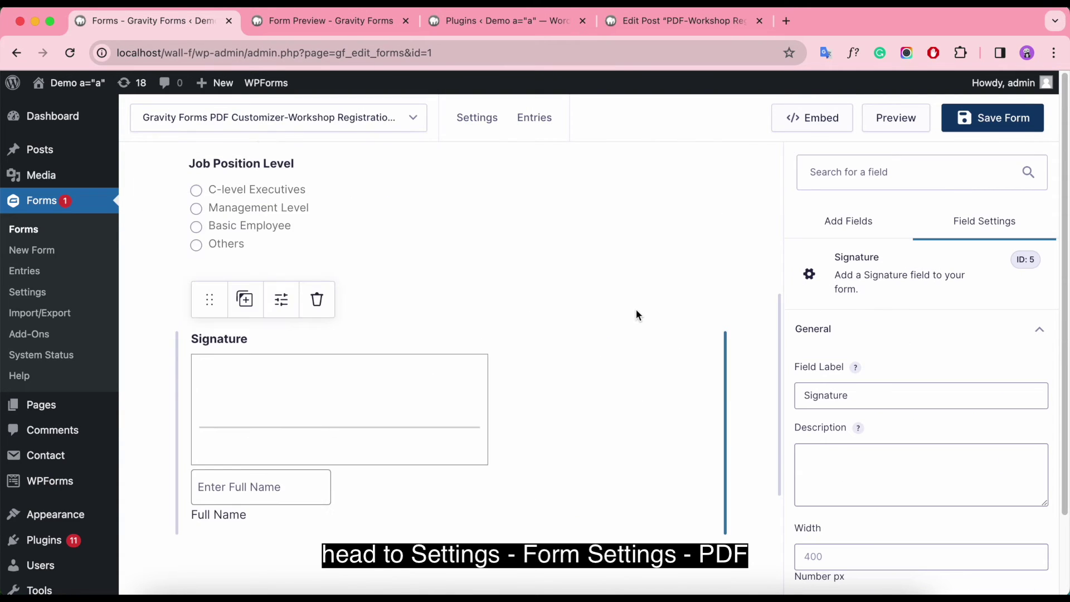
mouse_move(476, 119)
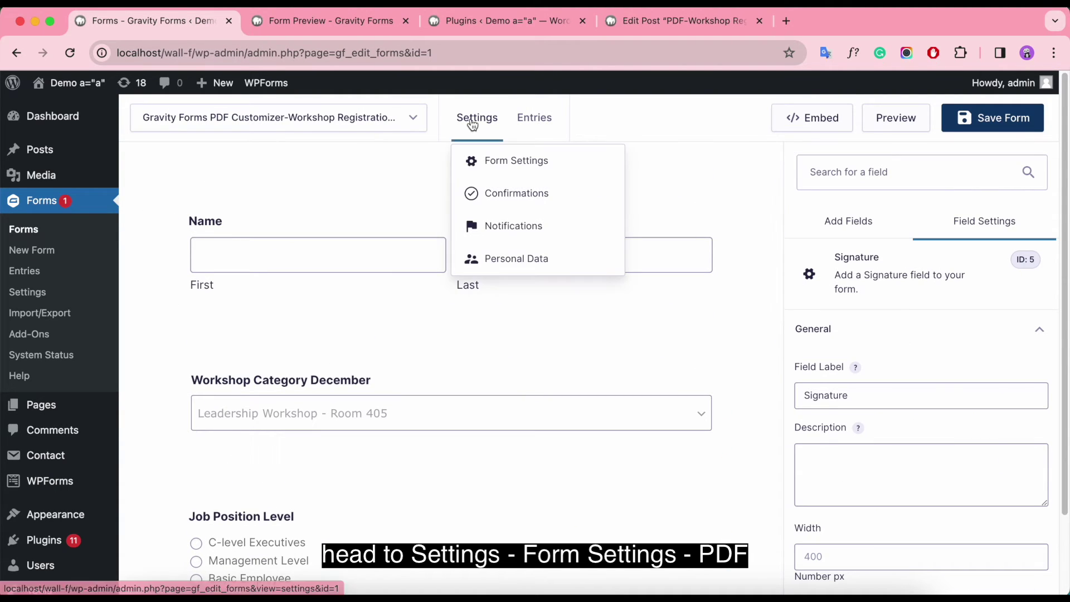
left_click(497, 158)
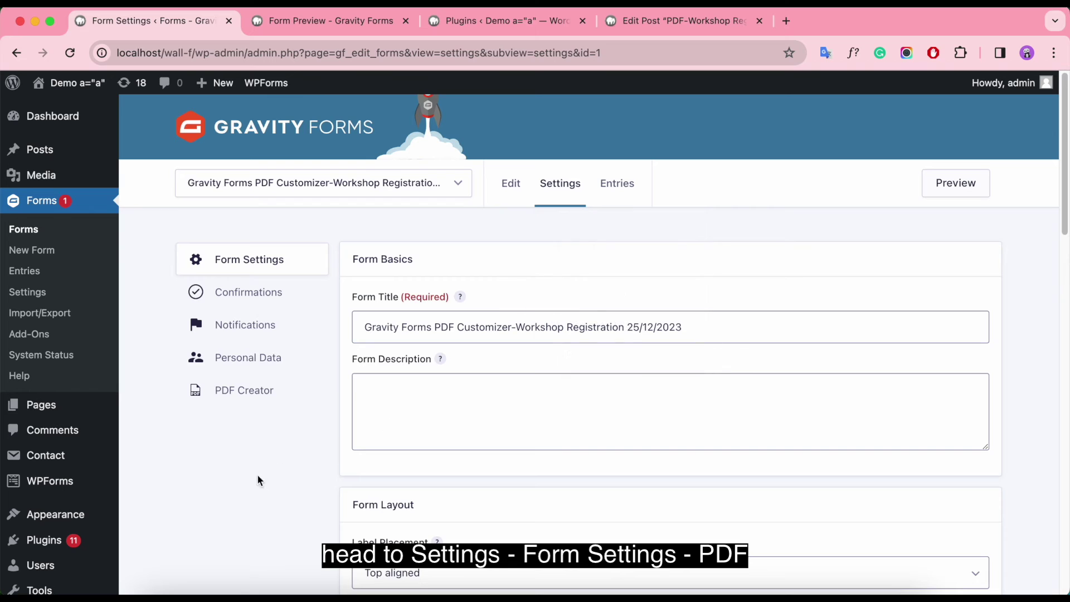
left_click(240, 399)
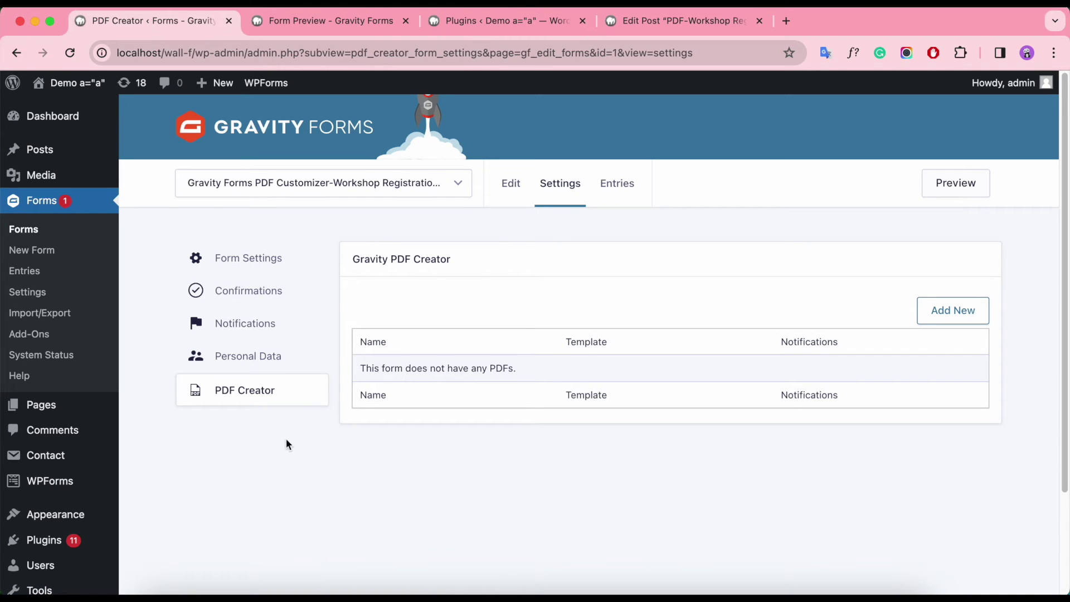
Step: Add a new PDF, enter its label and keep the designed-template source
left_click(959, 315)
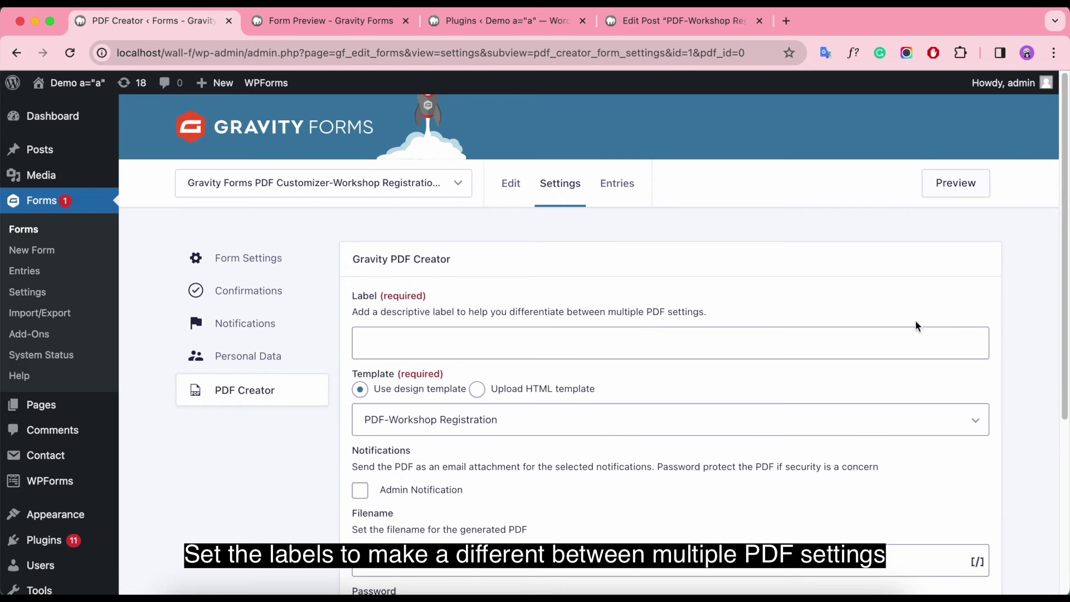
left_click(440, 351)
type("Gravity Forms - Workshop Registration")
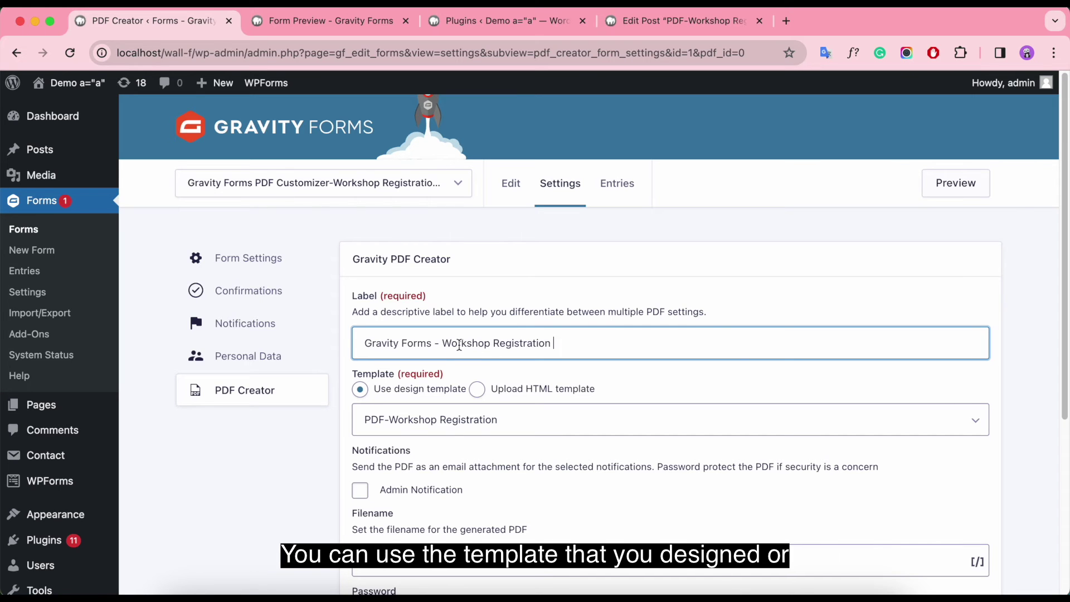
scroll(461, 344, "down", 3)
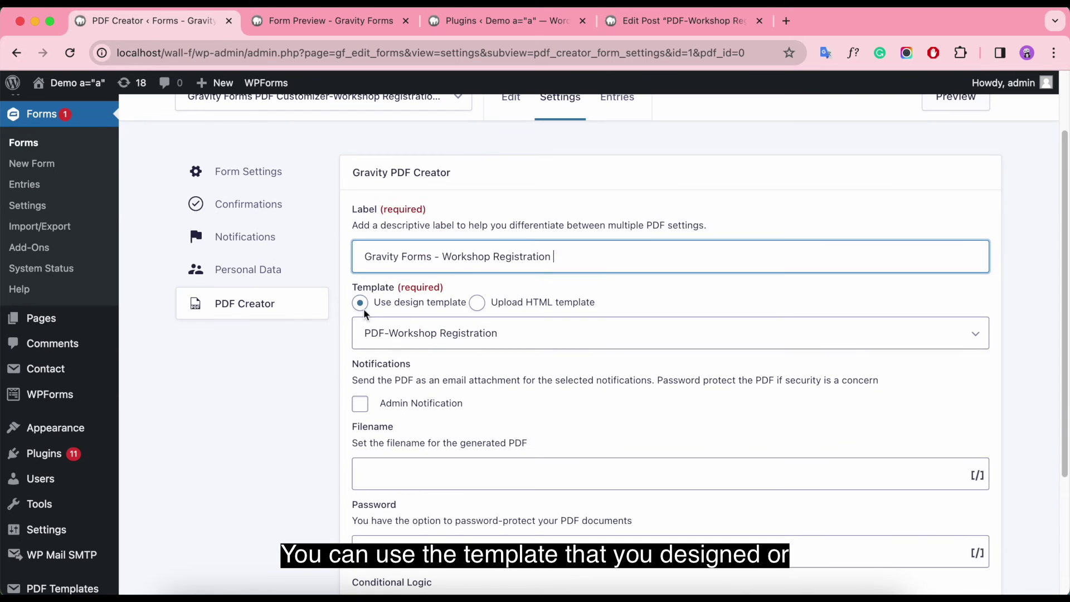
left_click(477, 306)
scroll(679, 383, "down", 6)
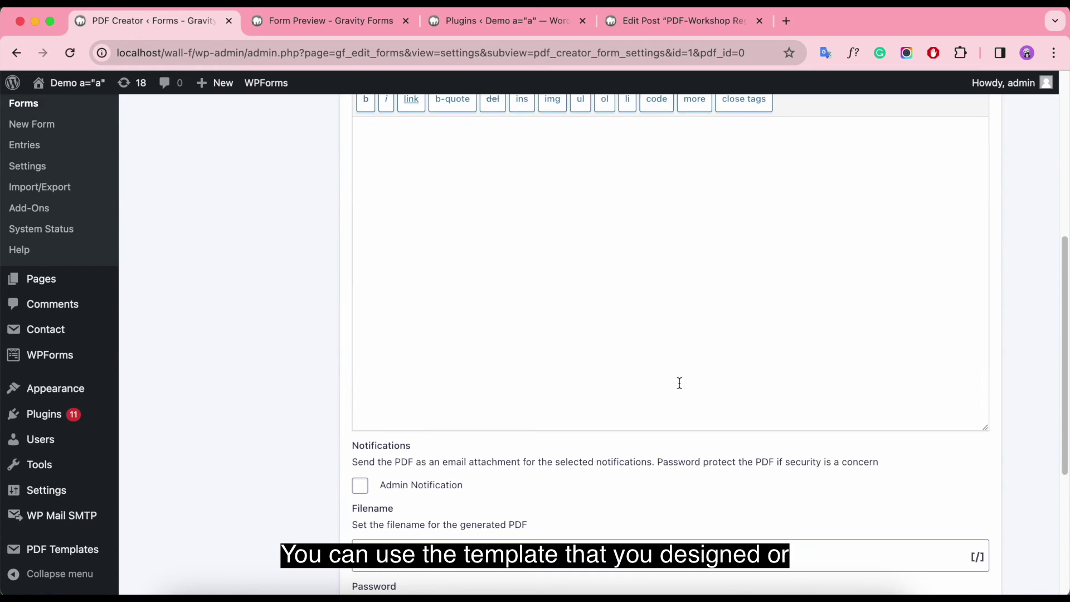
scroll(679, 383, "up", 6)
scroll(679, 383, "up", 2)
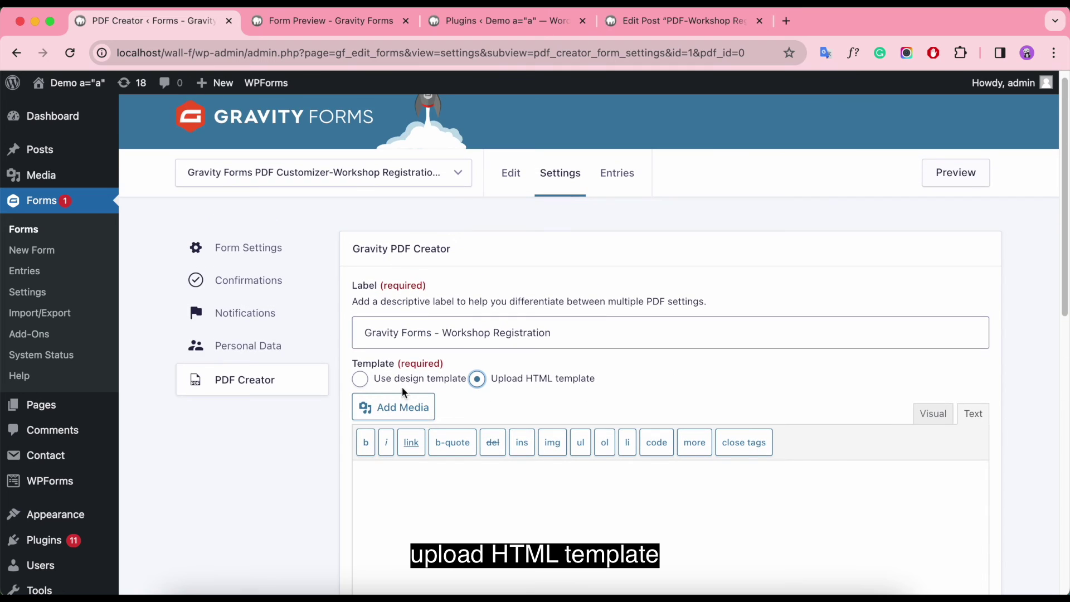
left_click(361, 378)
scroll(649, 377, "down", 2)
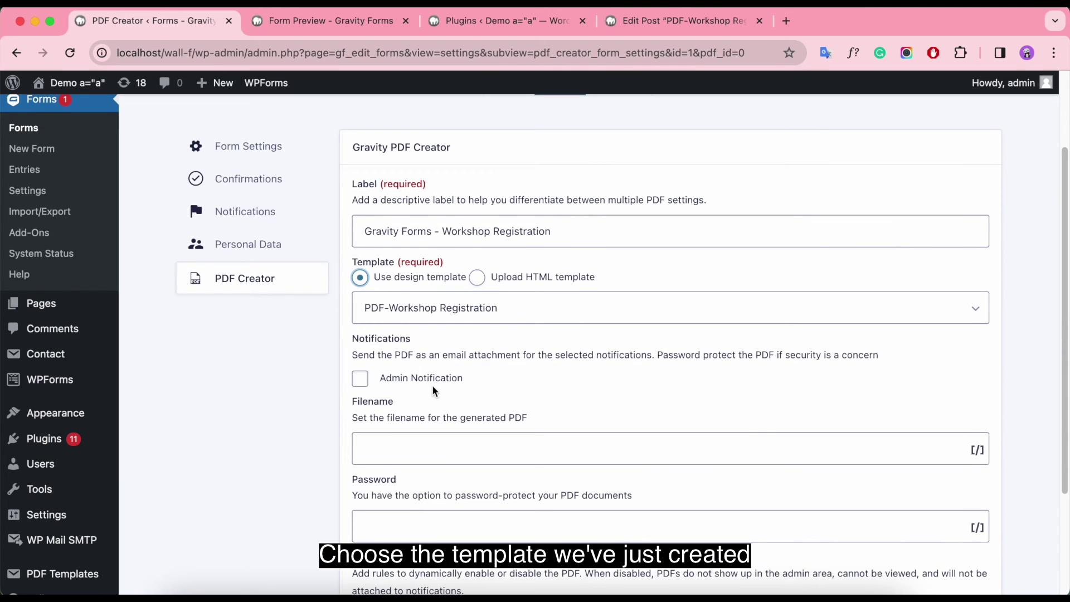
Step: Choose the PDF-Workshop Registration template and attach it to Admin Notification
left_click(397, 322)
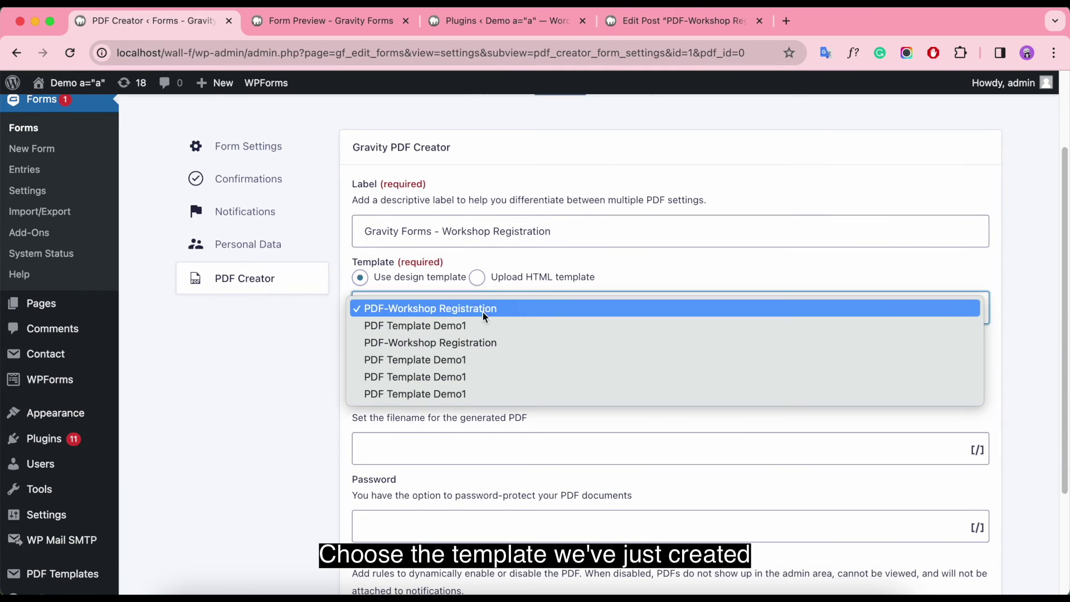
left_click(549, 309)
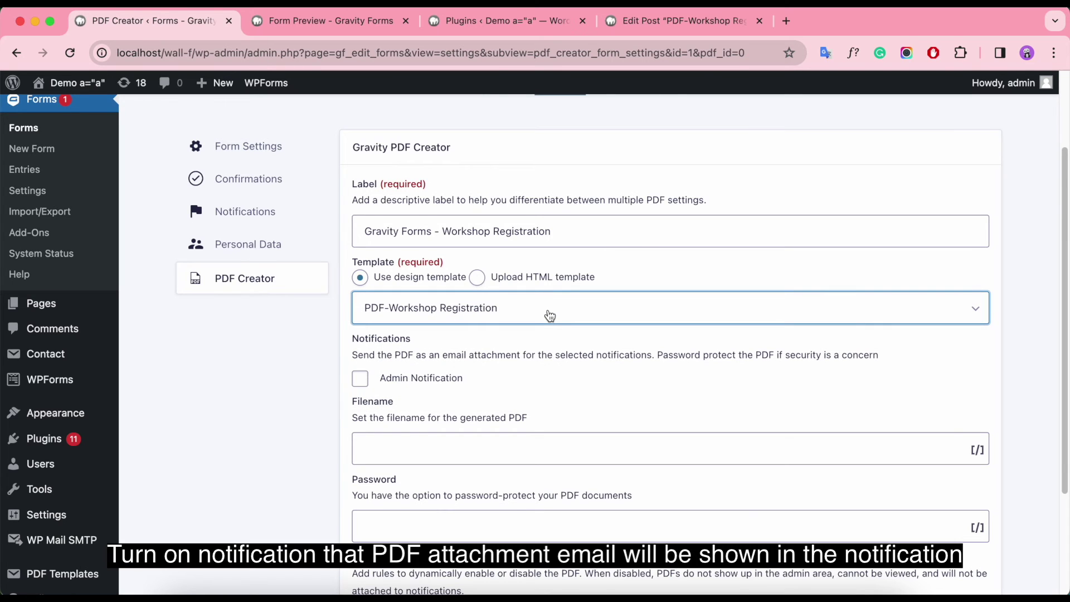
left_click(359, 381)
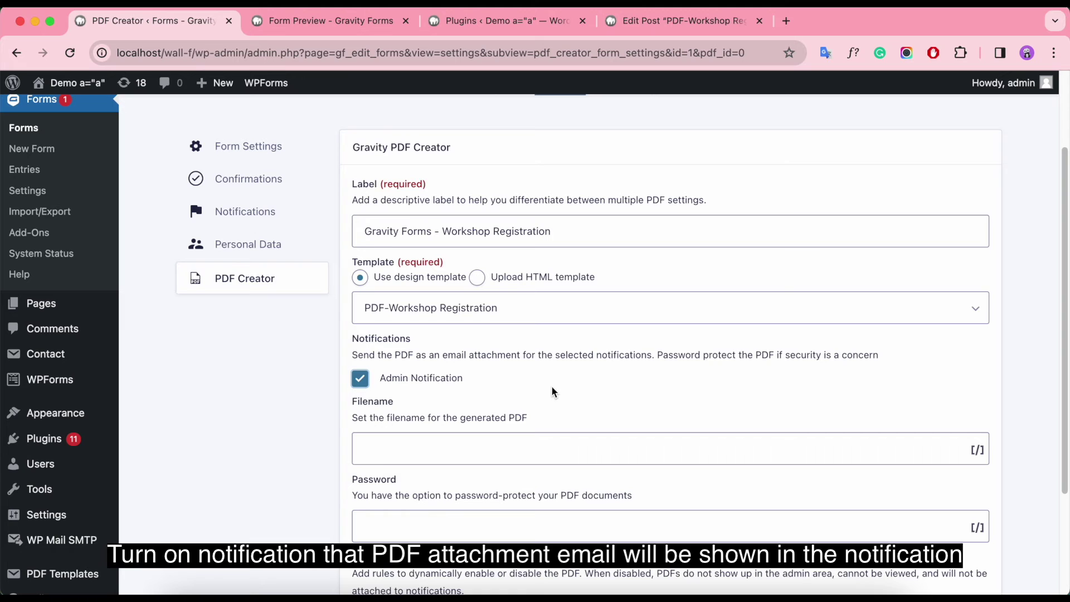
Step: Set the filename to {Name (Last):1.6}-{Name (First):1.3}-workshop-registration-december
scroll(556, 392, "down", 2)
left_click(478, 404)
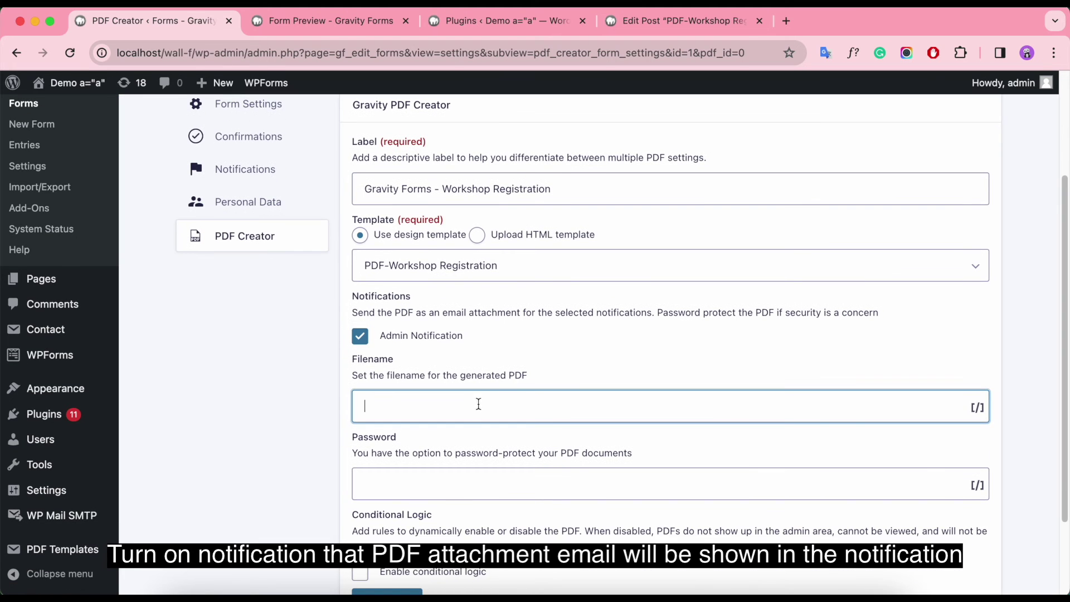
left_click(979, 408)
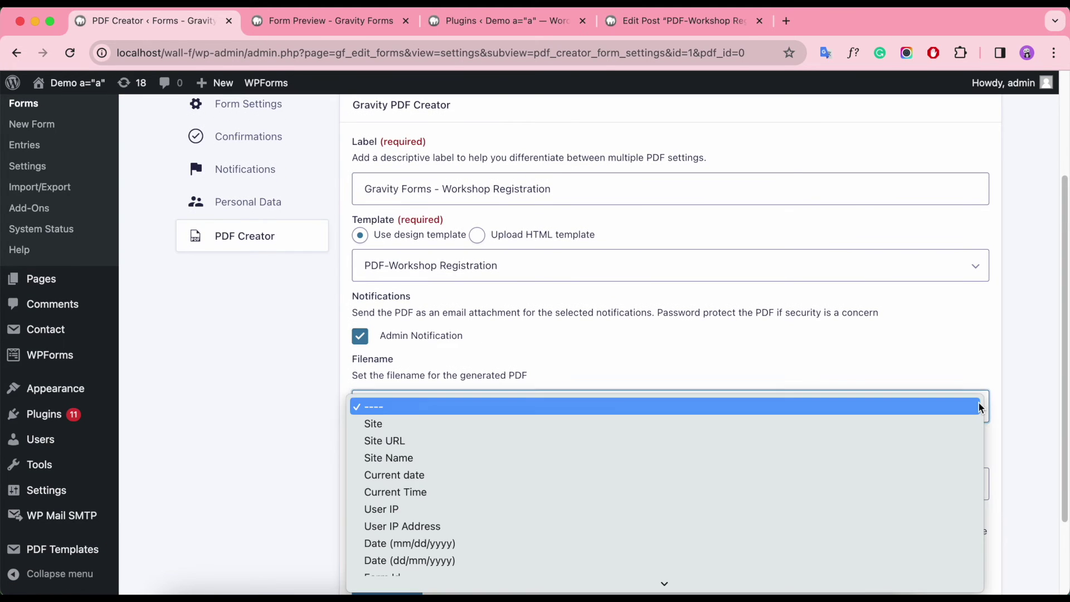
left_click(569, 511)
left_click(537, 399)
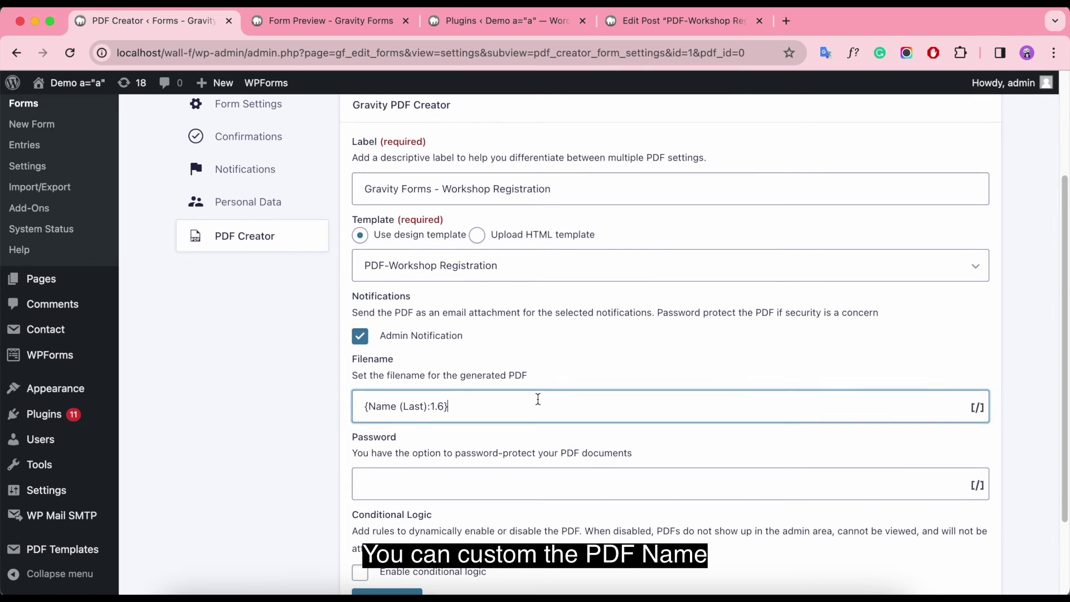
left_click(979, 408)
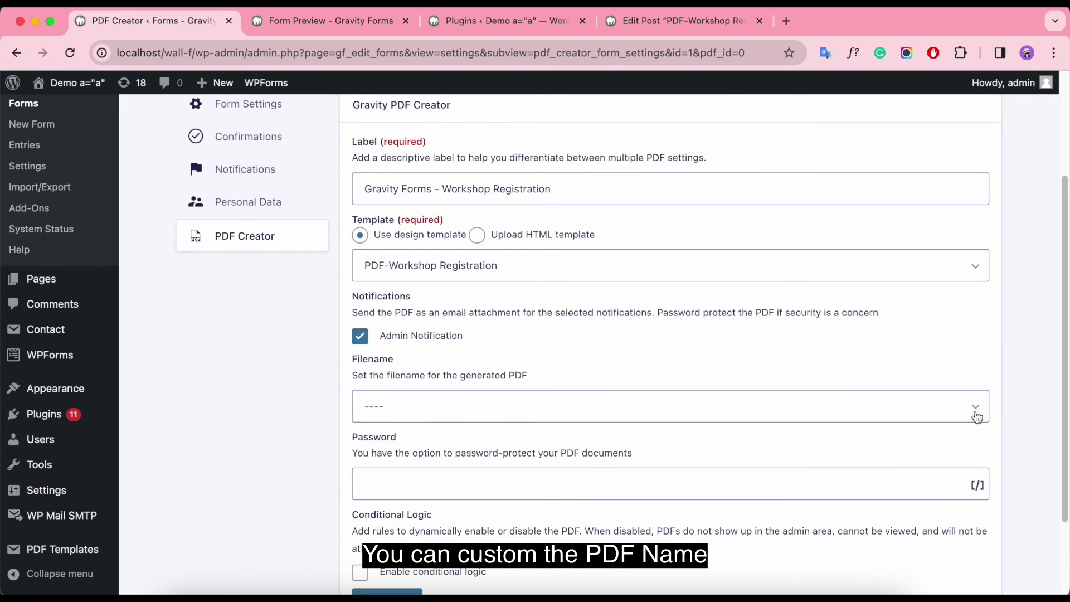
left_click(962, 413)
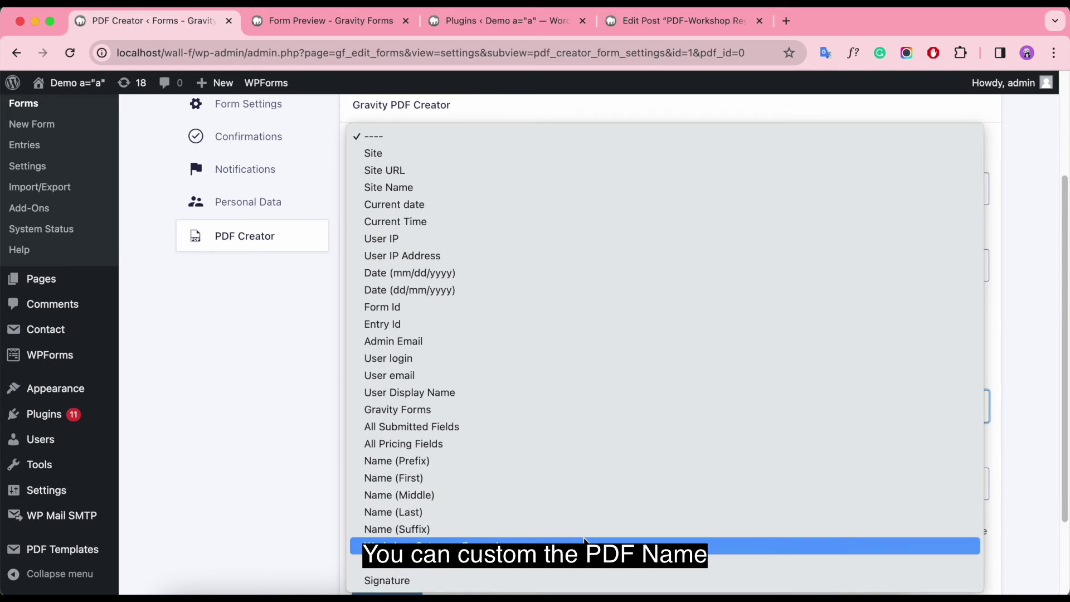
left_click(549, 487)
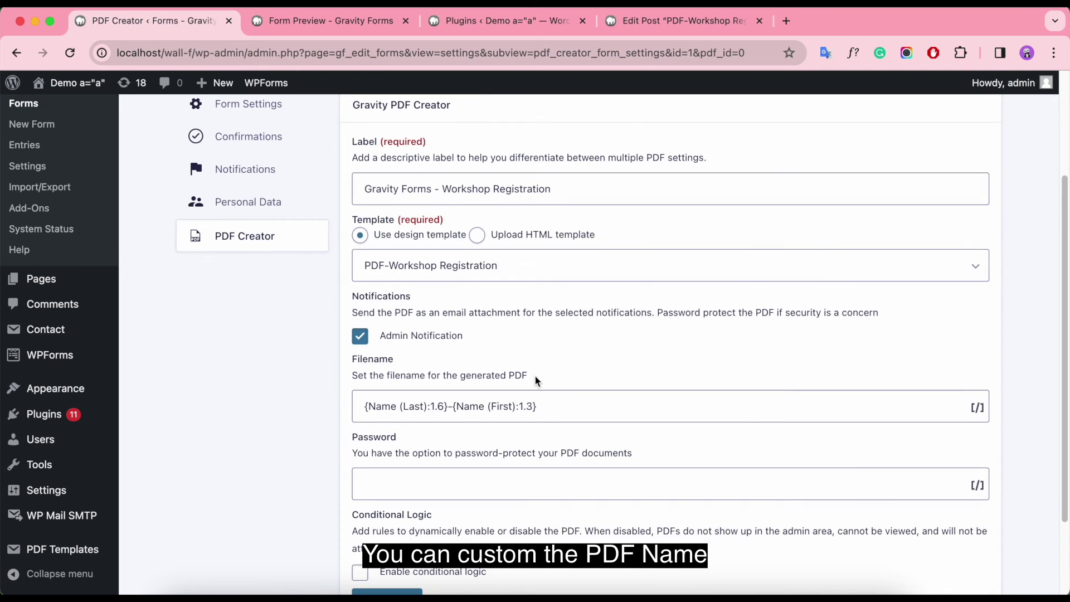
left_click(558, 404)
type("-workshop")
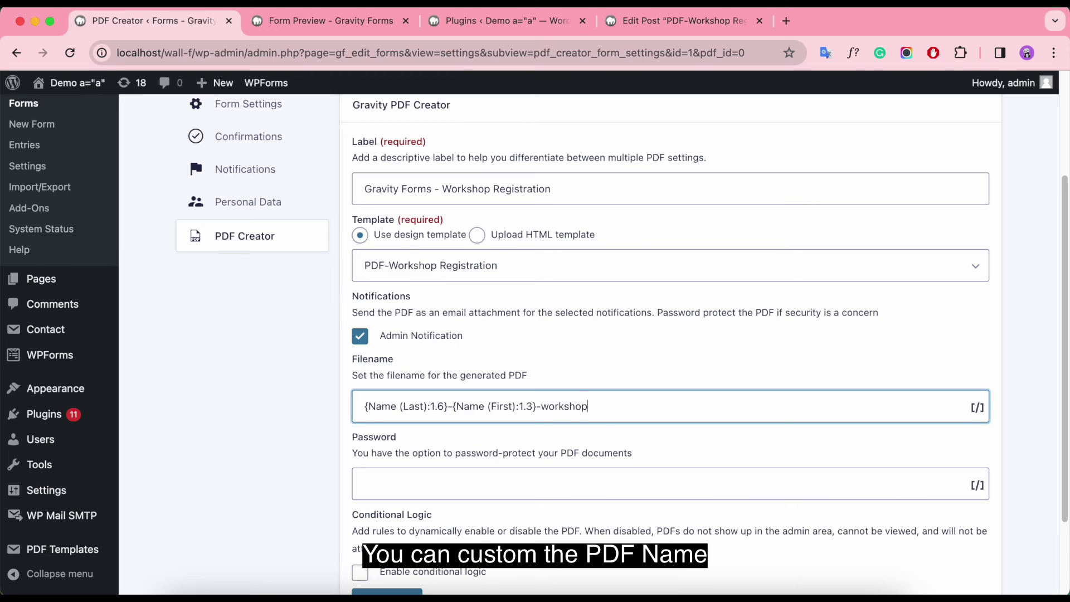
type("-registration-december")
scroll(612, 335, "down", 3)
left_click(412, 379)
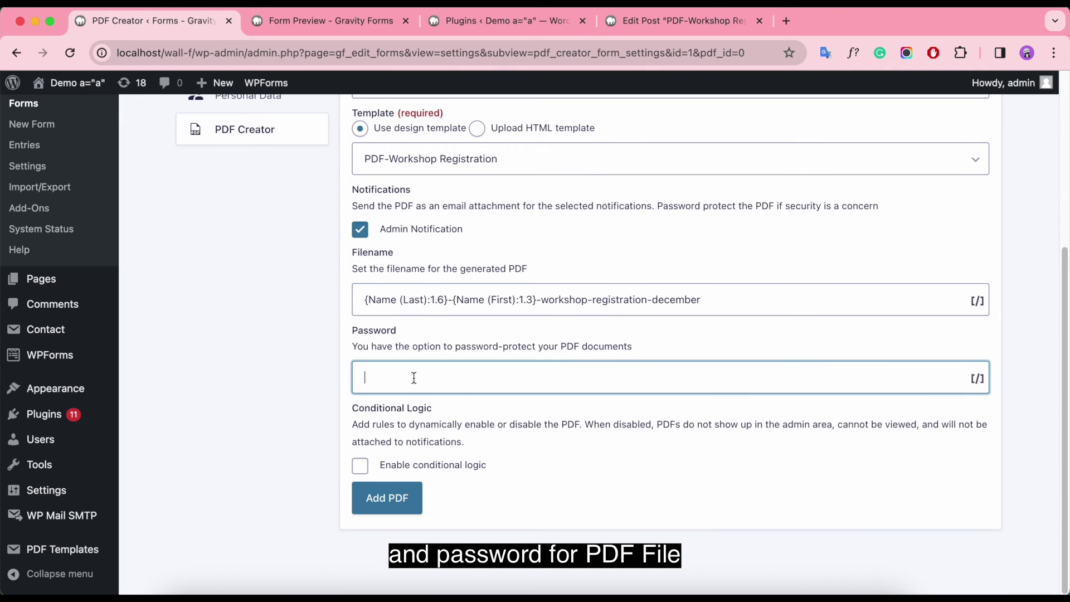
left_click(359, 466)
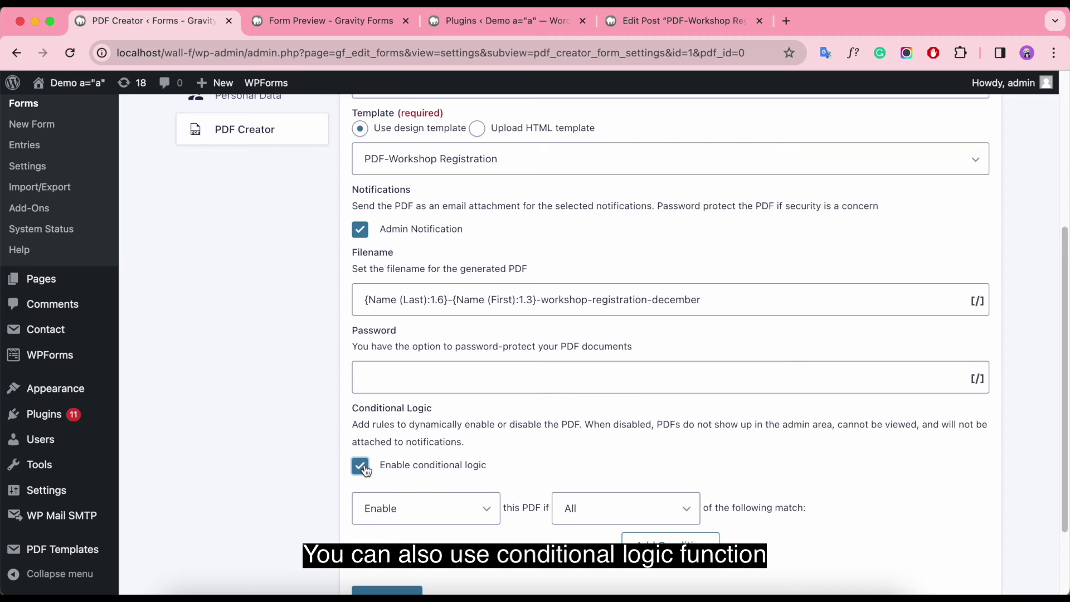
scroll(528, 505, "down", 3)
left_click(457, 417)
left_click(432, 436)
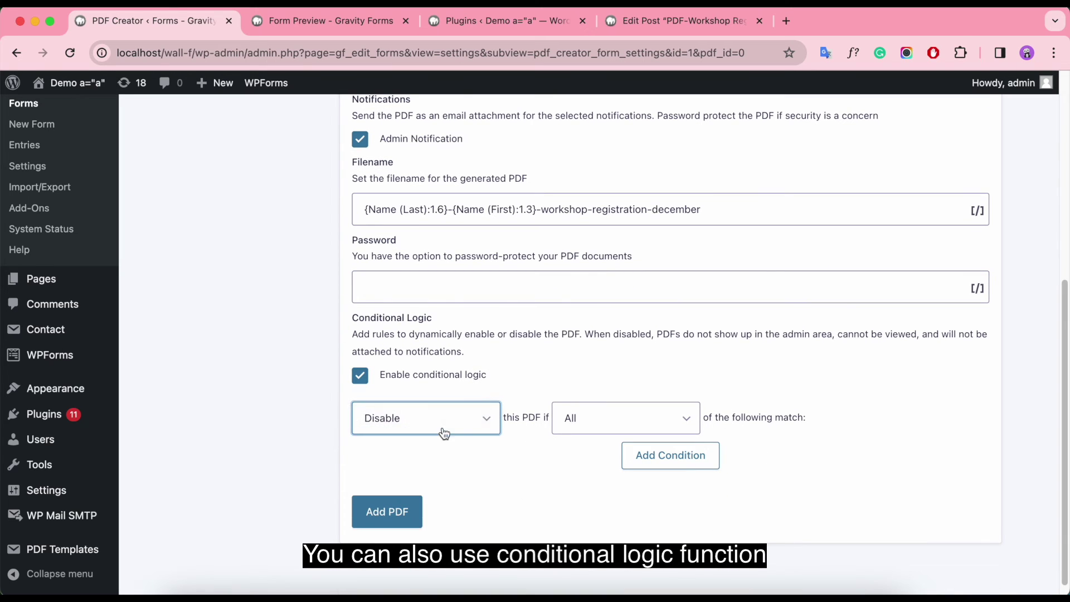
left_click(479, 418)
left_click(429, 400)
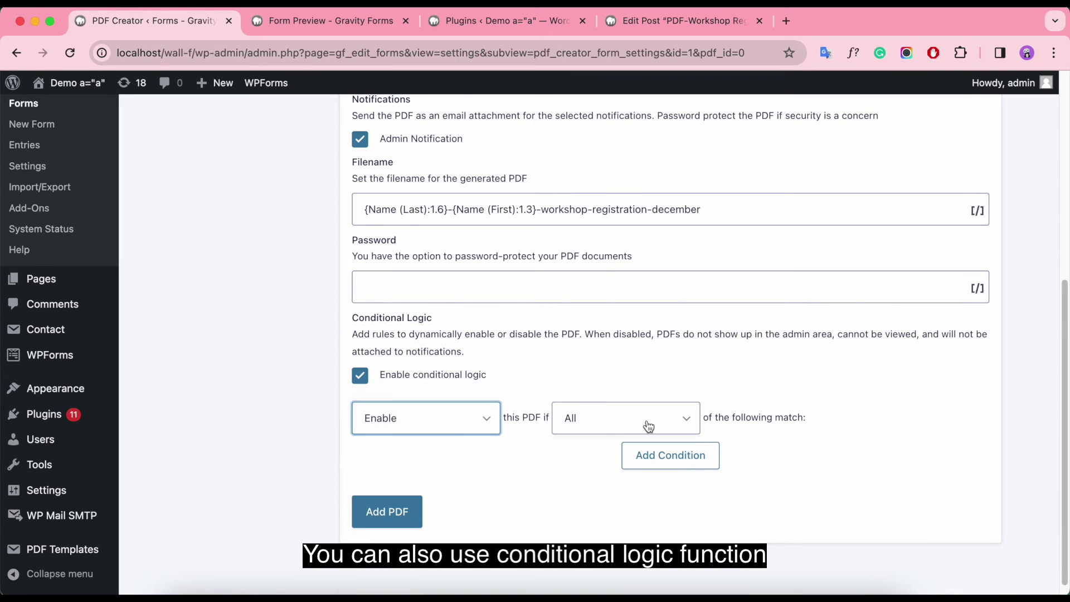
left_click(646, 426)
left_click(647, 432)
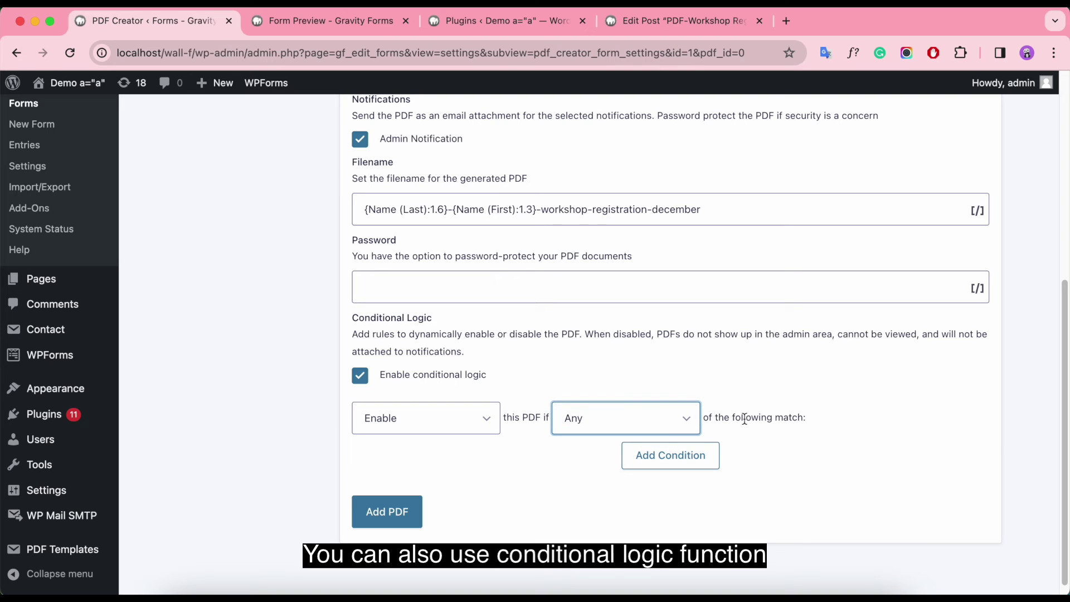
left_click(649, 426)
left_click(639, 404)
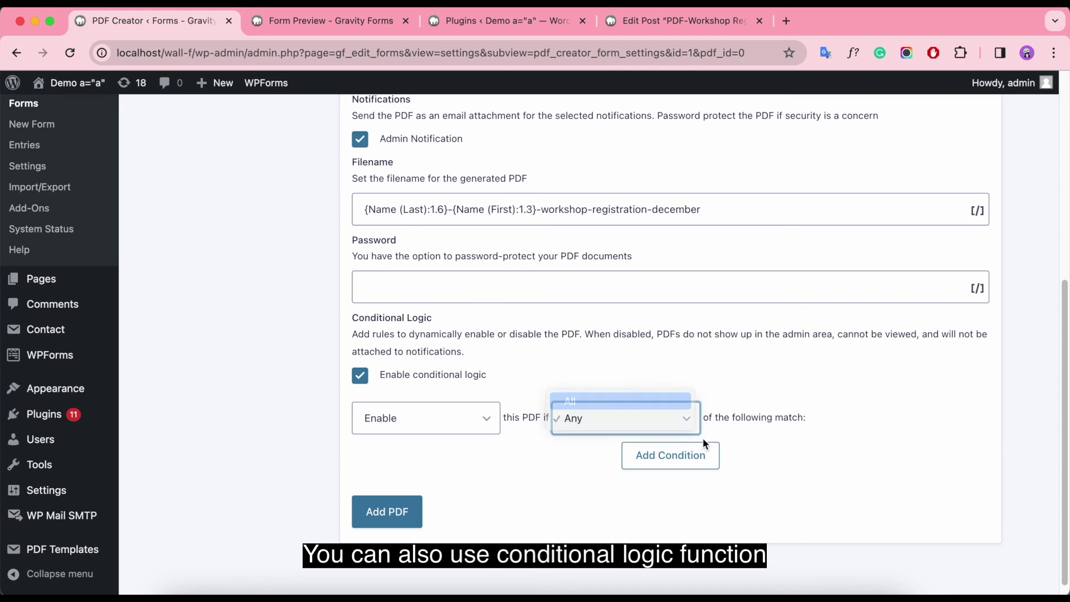
left_click(674, 453)
left_click(459, 511)
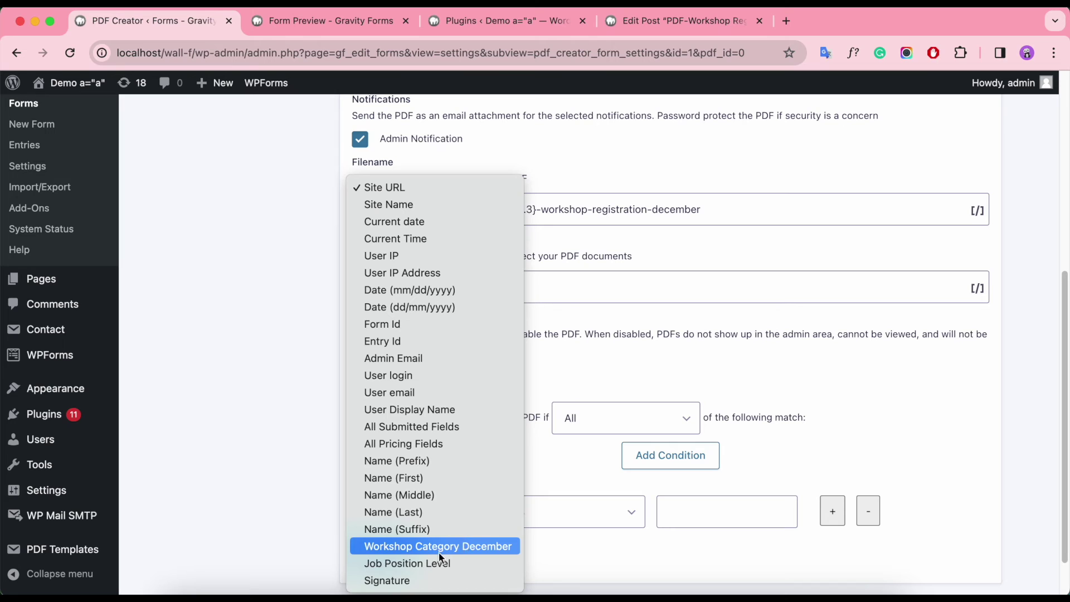
left_click(430, 562)
left_click(569, 512)
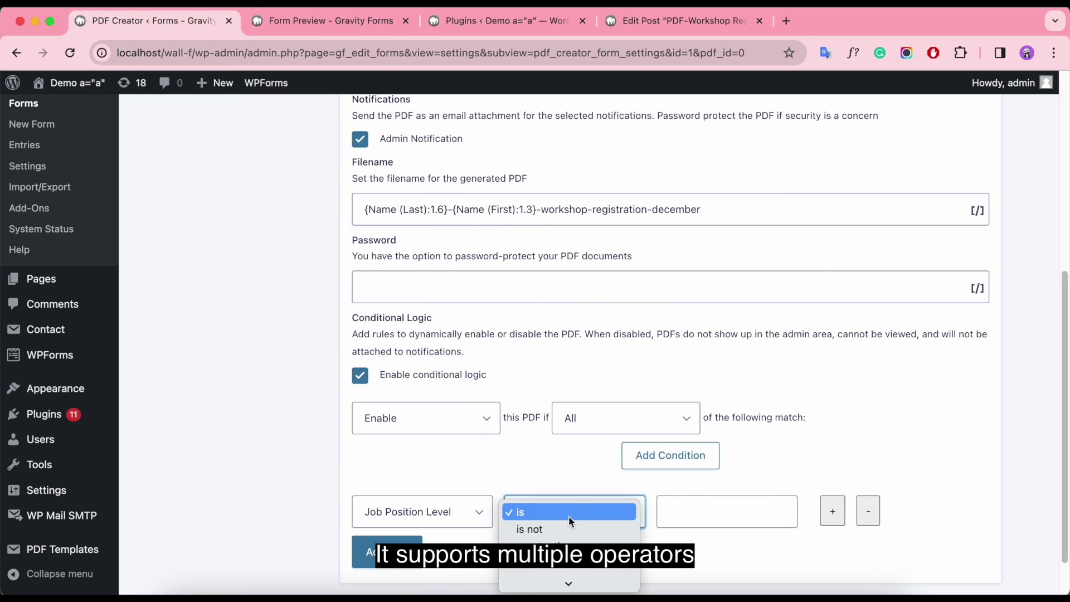
left_click(569, 515)
left_click(744, 506)
scroll(745, 508, "down", 2)
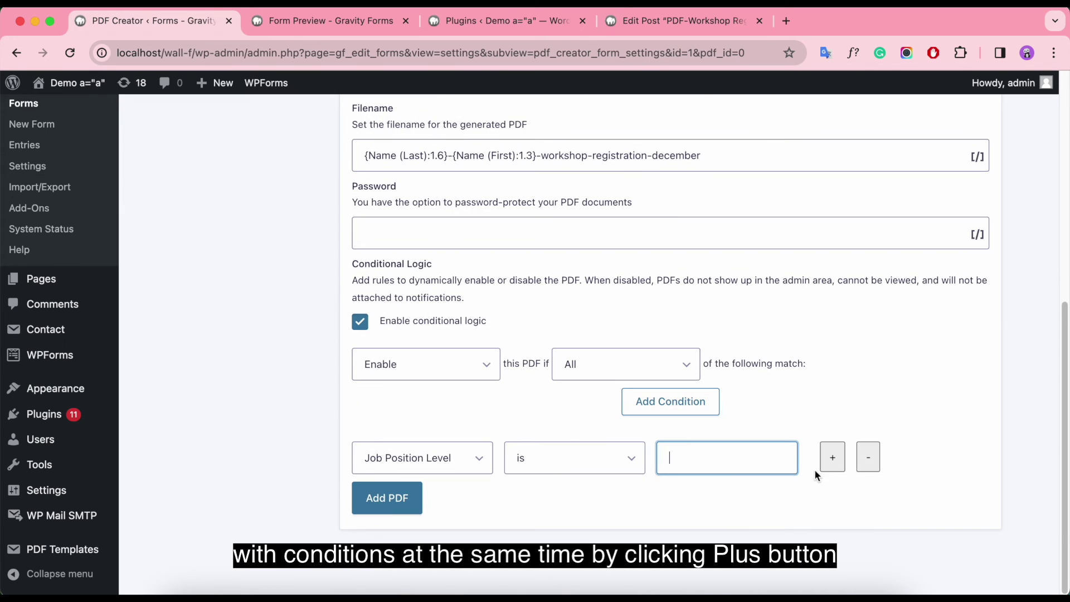
left_click(830, 459)
left_click(530, 505)
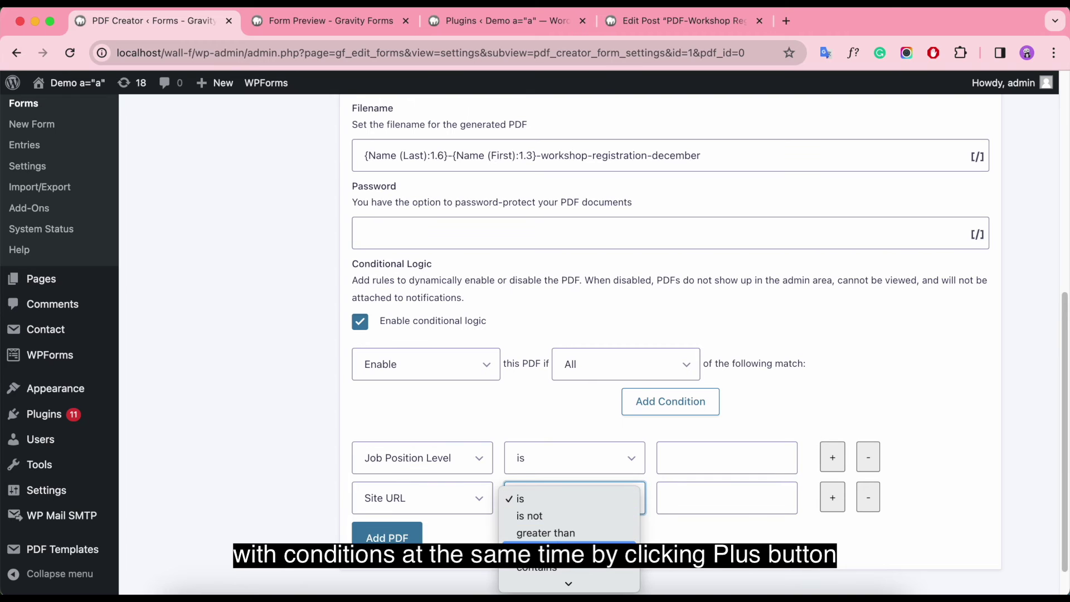
left_click(549, 550)
left_click(535, 509)
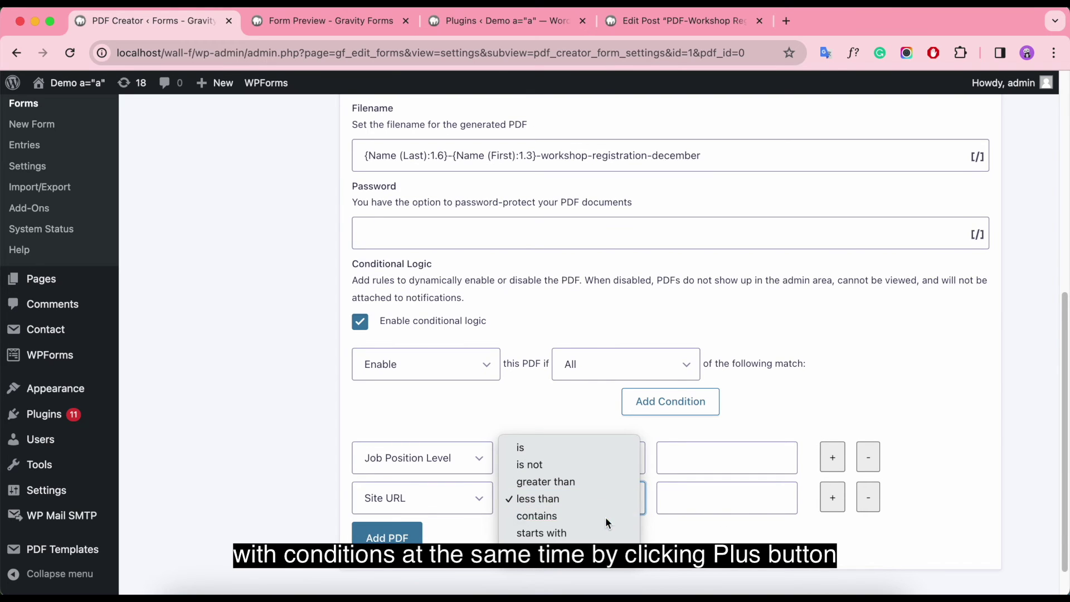
left_click(605, 517)
left_click(835, 503)
left_click(868, 538)
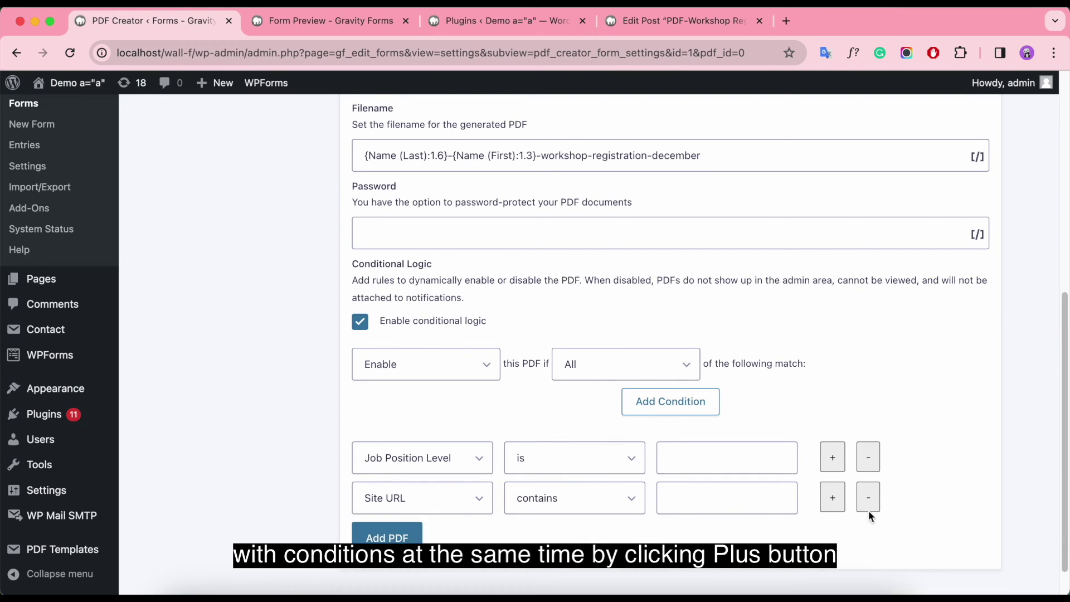
left_click(868, 497)
left_click(868, 467)
left_click(359, 360)
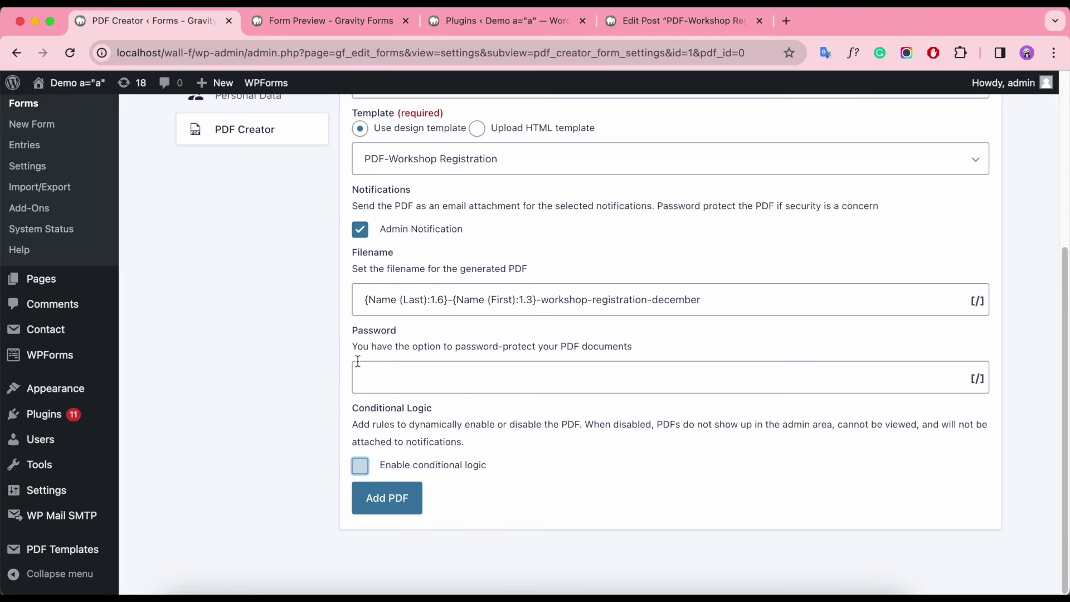
scroll(698, 465, "up", 5)
scroll(697, 466, "down", 5)
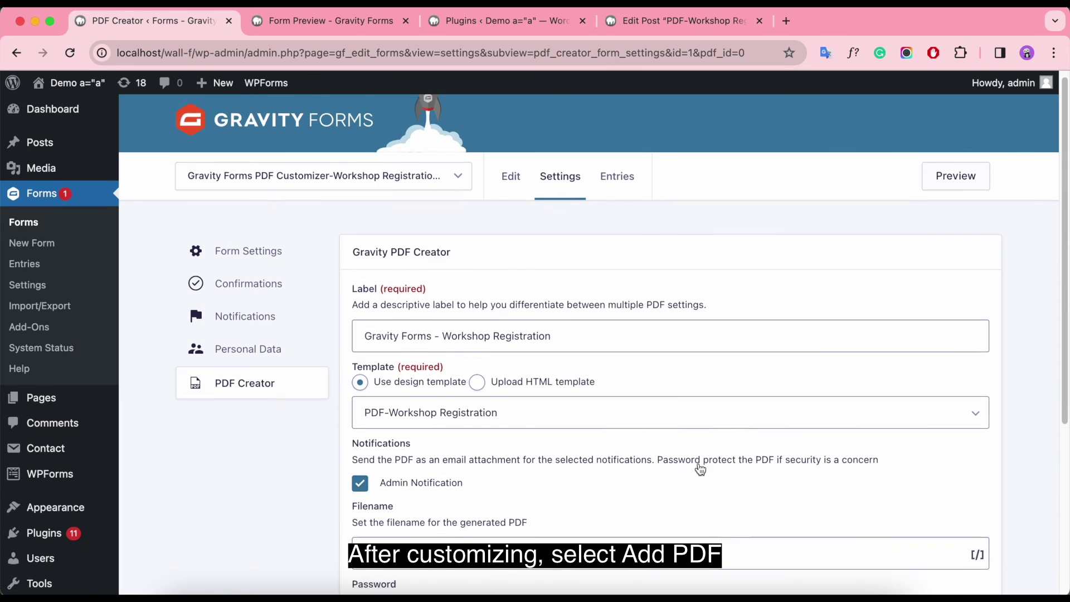
Step: Save the Workshop Registration PDF setting and start a second, blank PDF setup
left_click(387, 498)
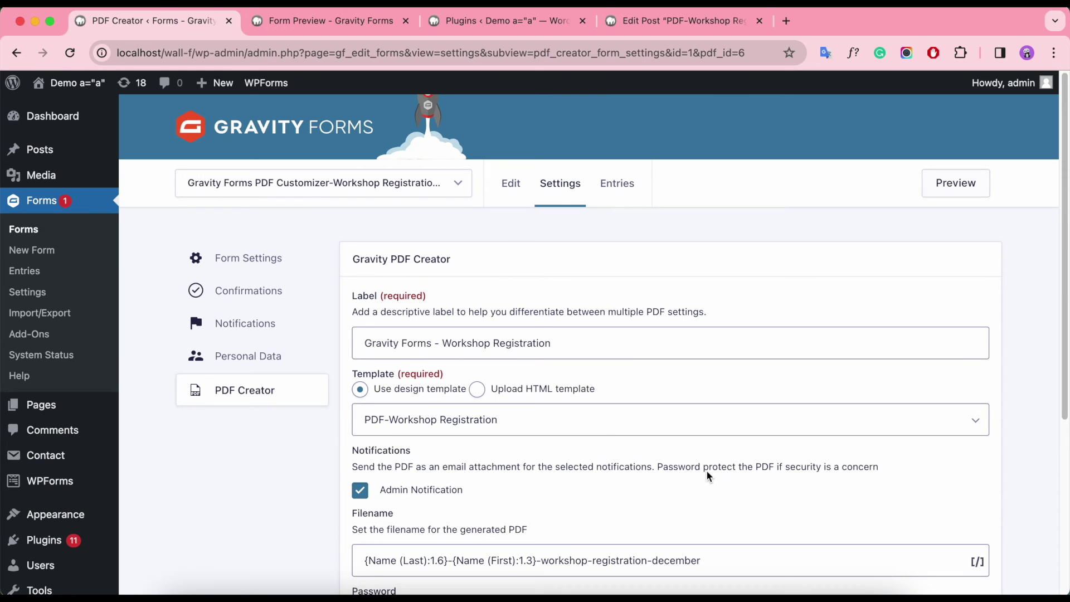
left_click(234, 394)
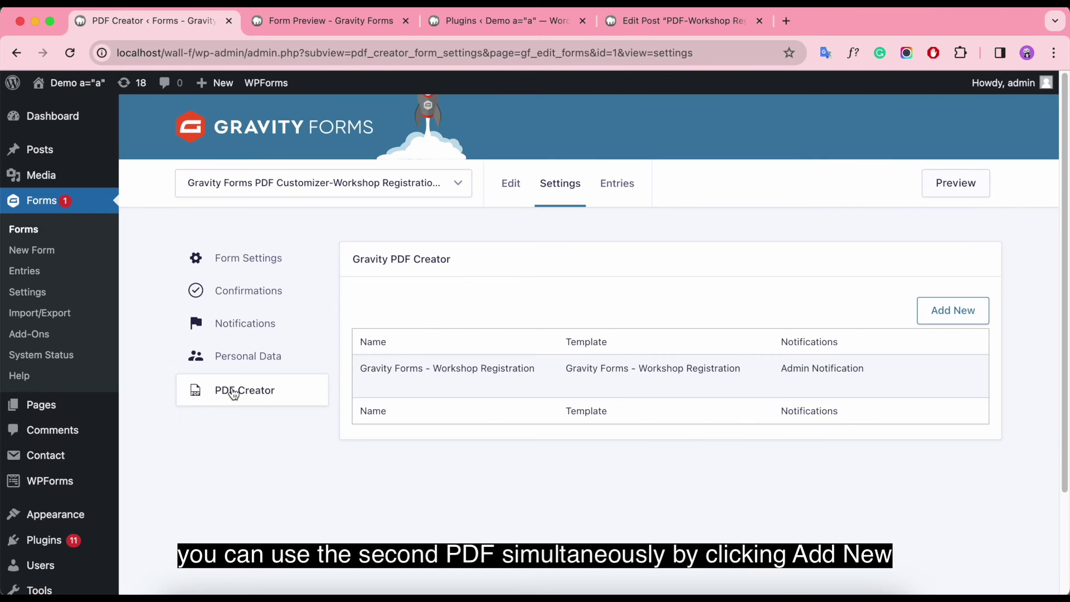
left_click(964, 312)
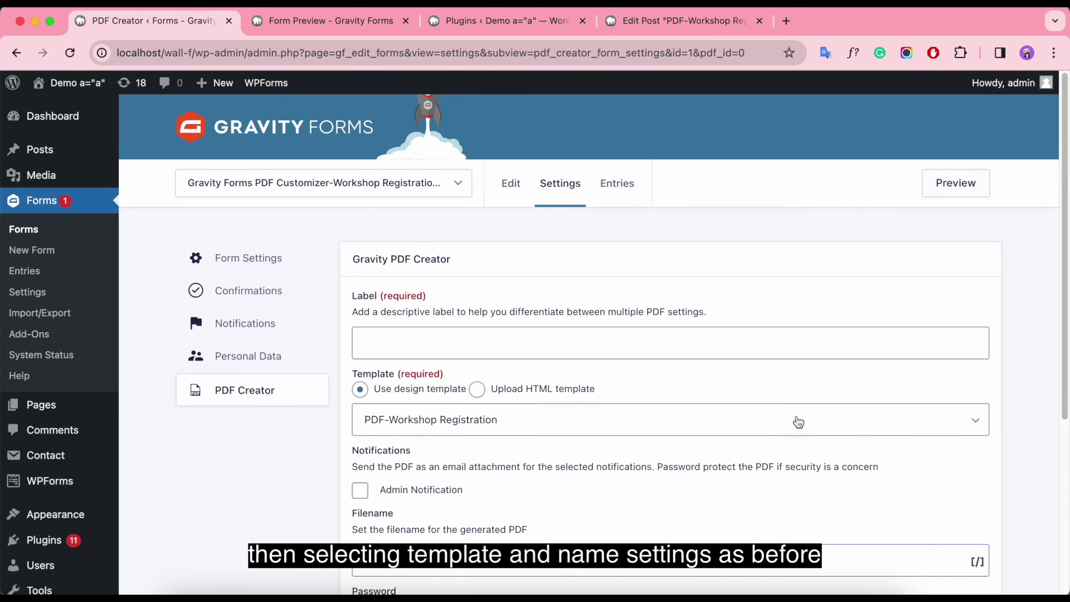
scroll(787, 422, "down", 5)
scroll(788, 422, "up", 5)
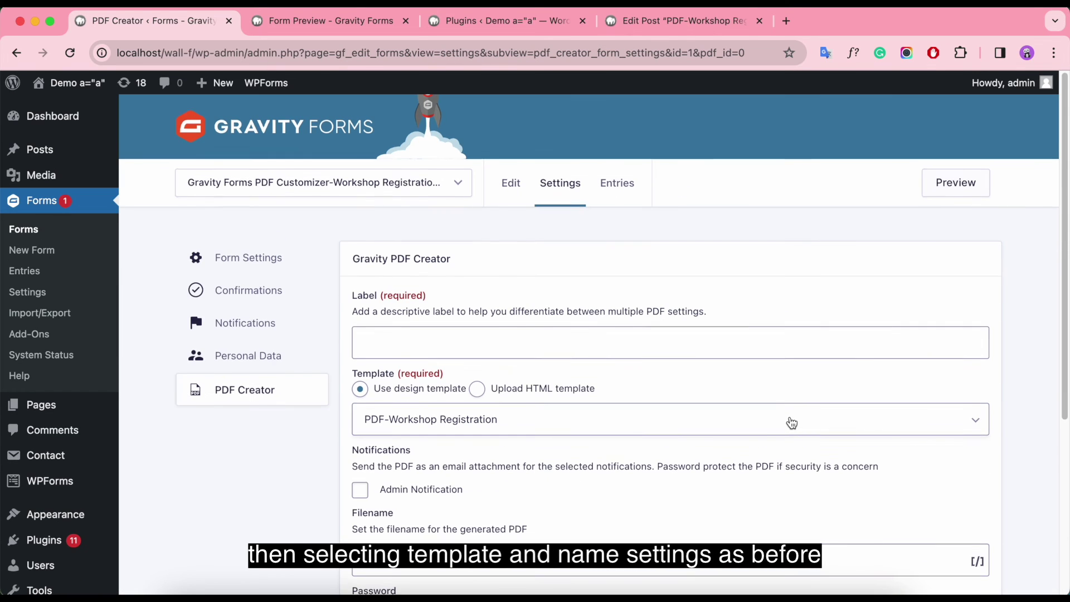
scroll(788, 423, "down", 5)
scroll(791, 422, "up", 5)
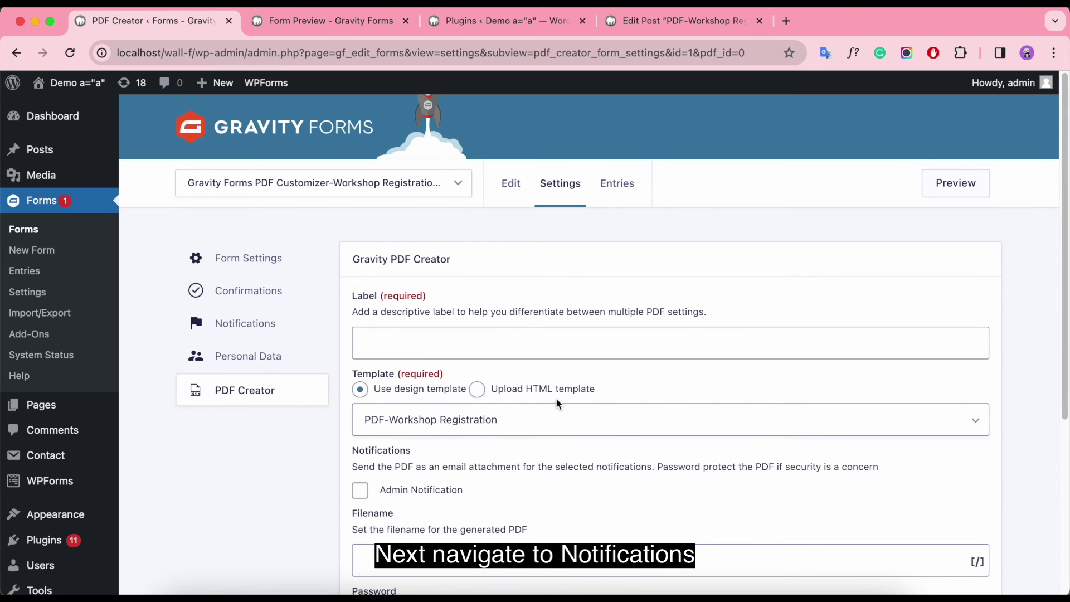
Step: Change the Admin Notification's Send To Email to the test Gmail address
left_click(230, 326)
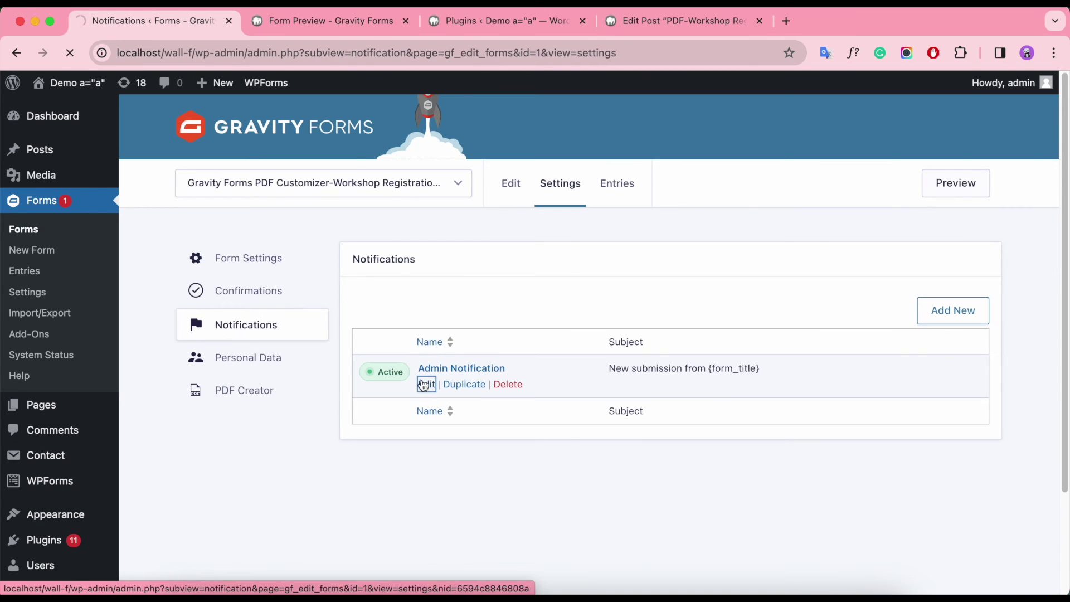
left_click(421, 384)
scroll(521, 329, "down", 1)
left_click(523, 301)
scroll(557, 320, "down", 3)
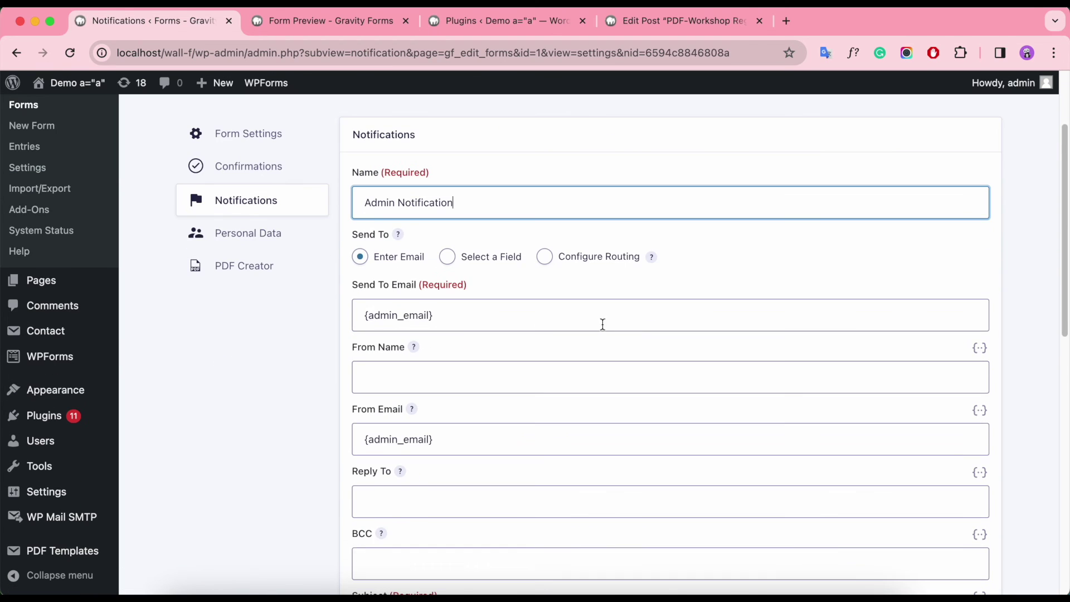
left_click(511, 313)
key("super+a")
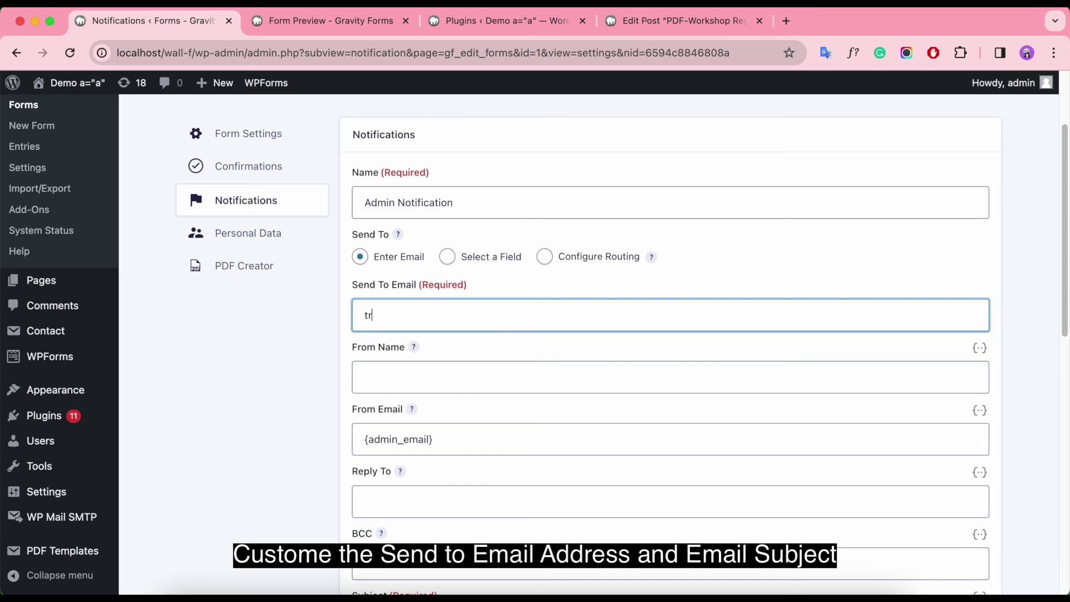
scroll(515, 444, "up", 3)
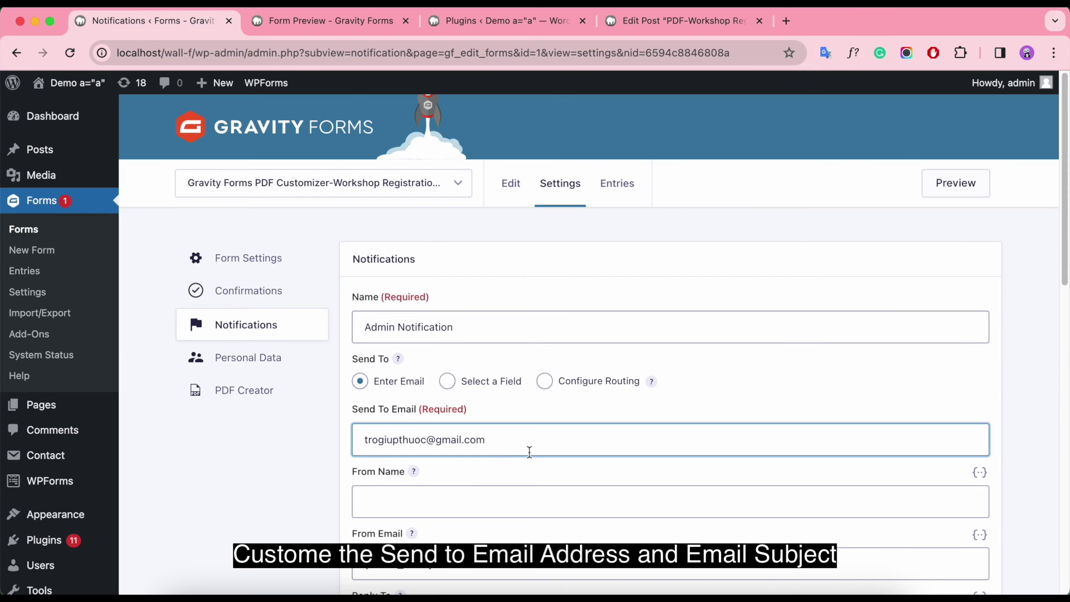
scroll(546, 446, "down", 6)
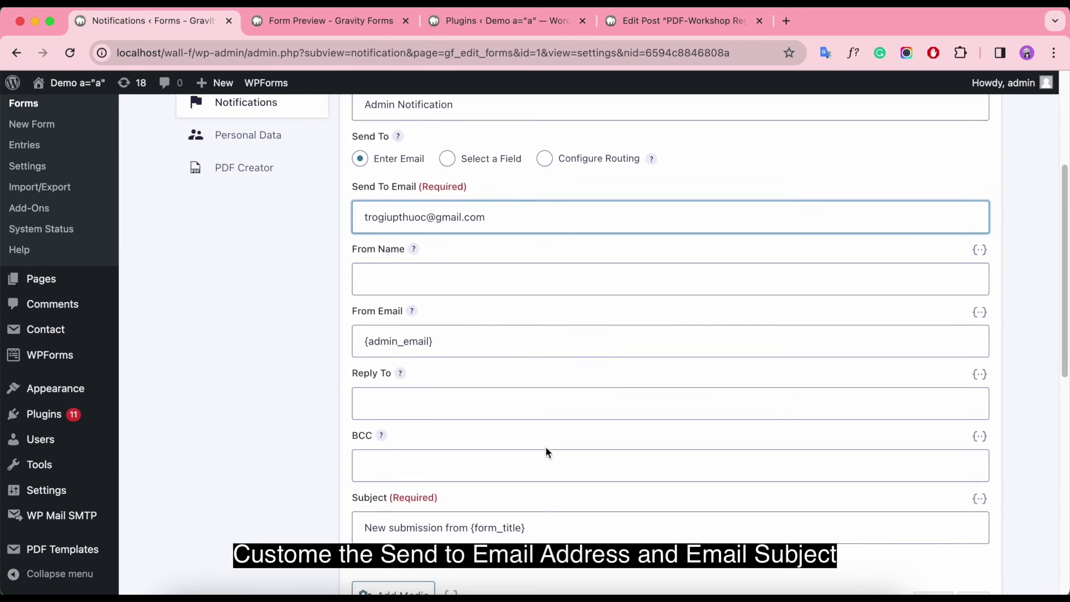
scroll(546, 452, "down", 3)
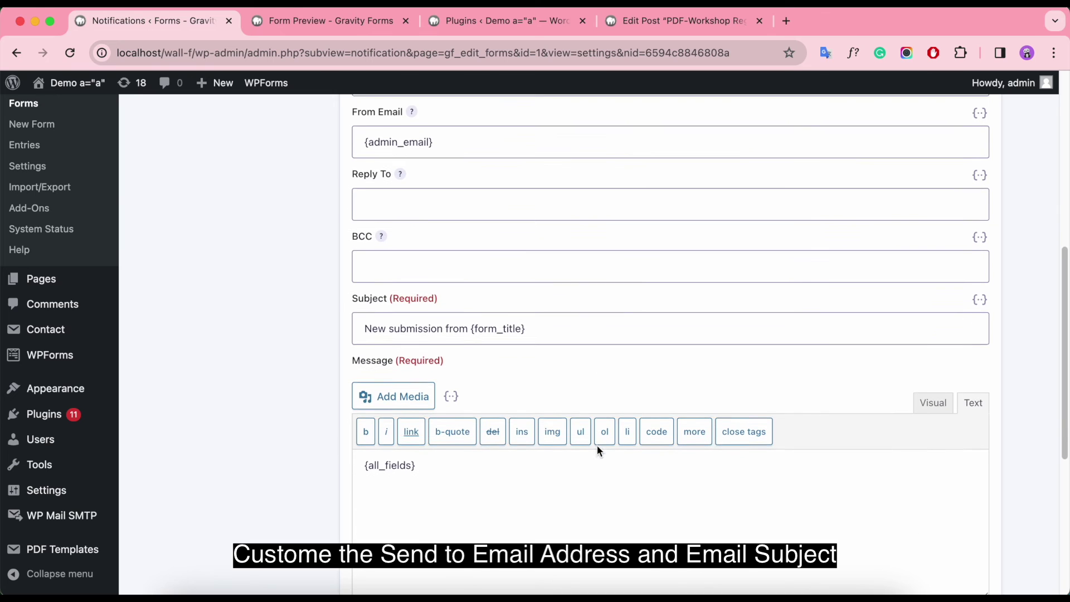
Step: Replace the subject with 'Workshop Registration December' and update the notification
left_click(540, 328)
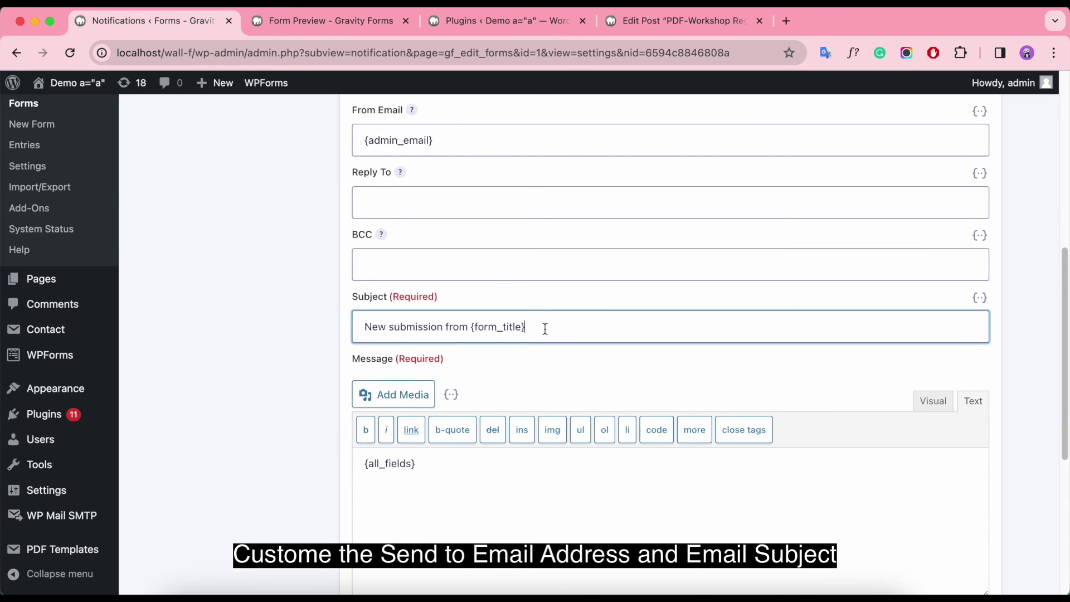
left_click_drag(552, 326, 338, 331)
key("BackSpace")
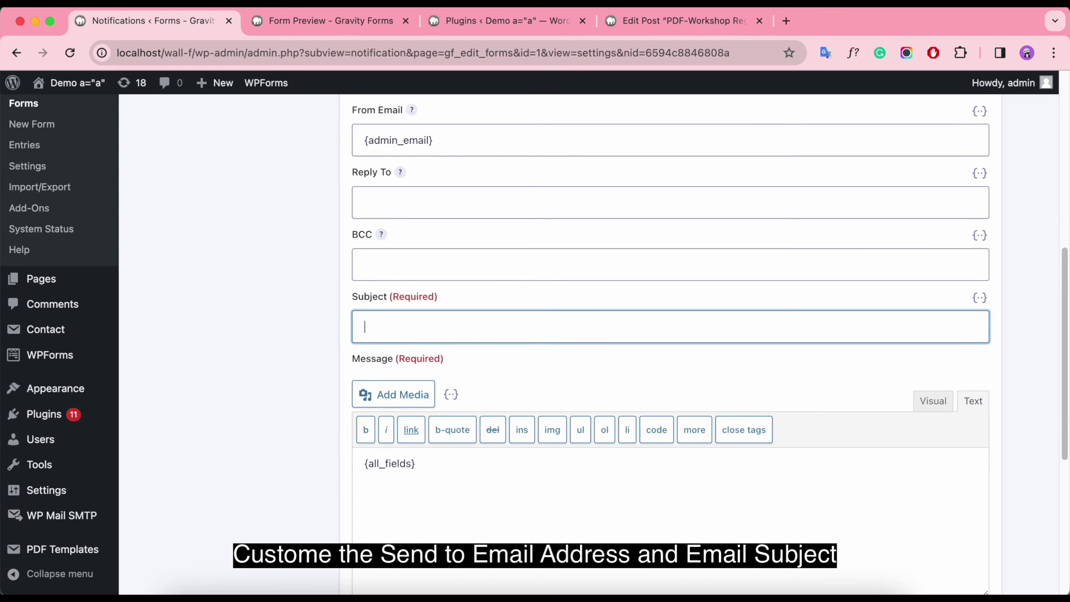
type("Workshop Registration December")
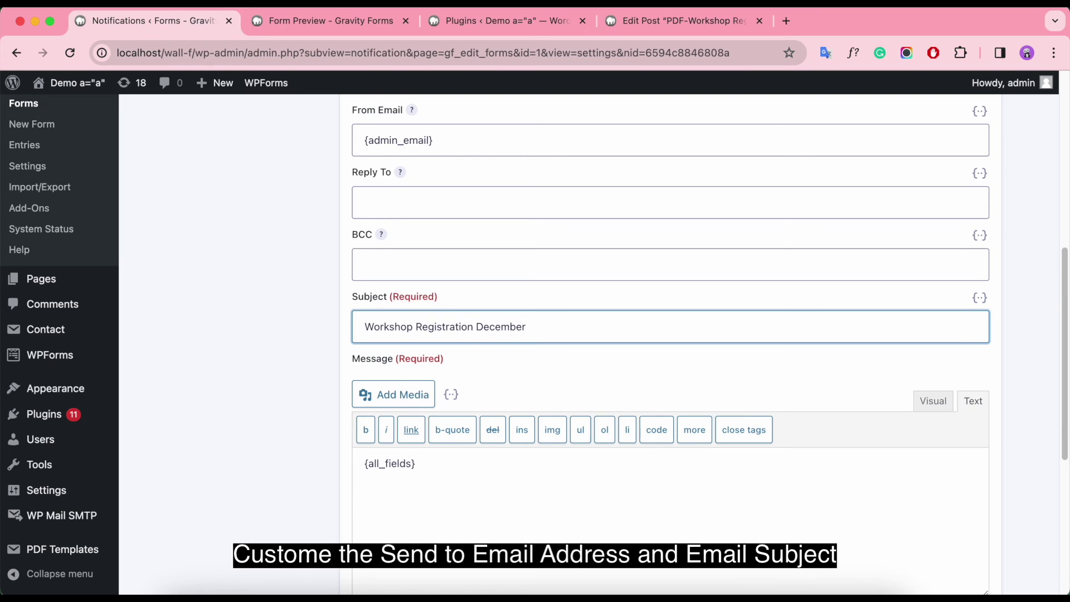
scroll(418, 376, "down", 2)
scroll(487, 373, "down", 5)
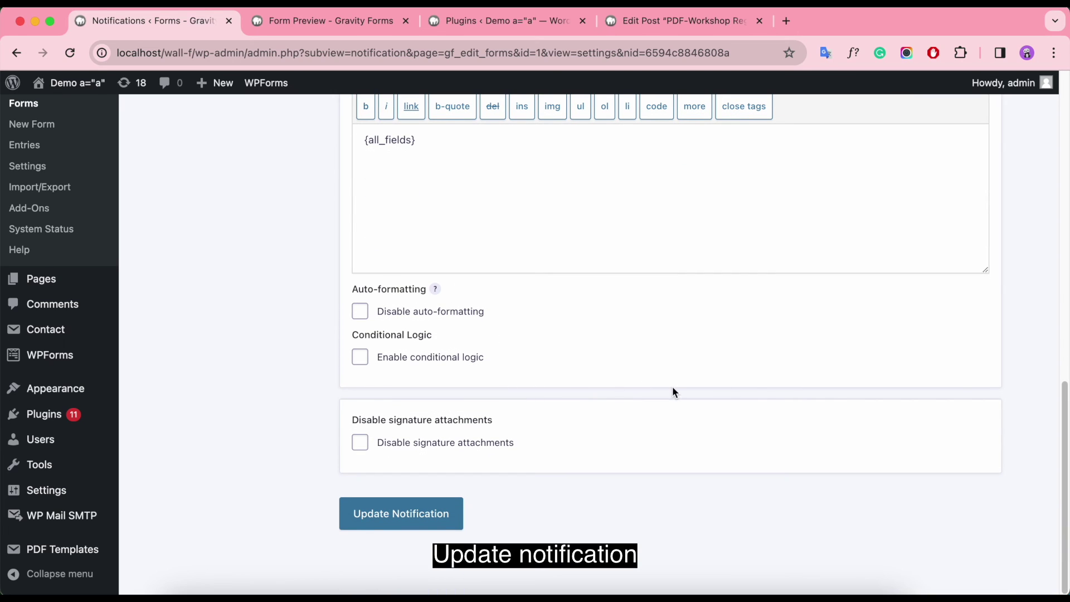
left_click(424, 512)
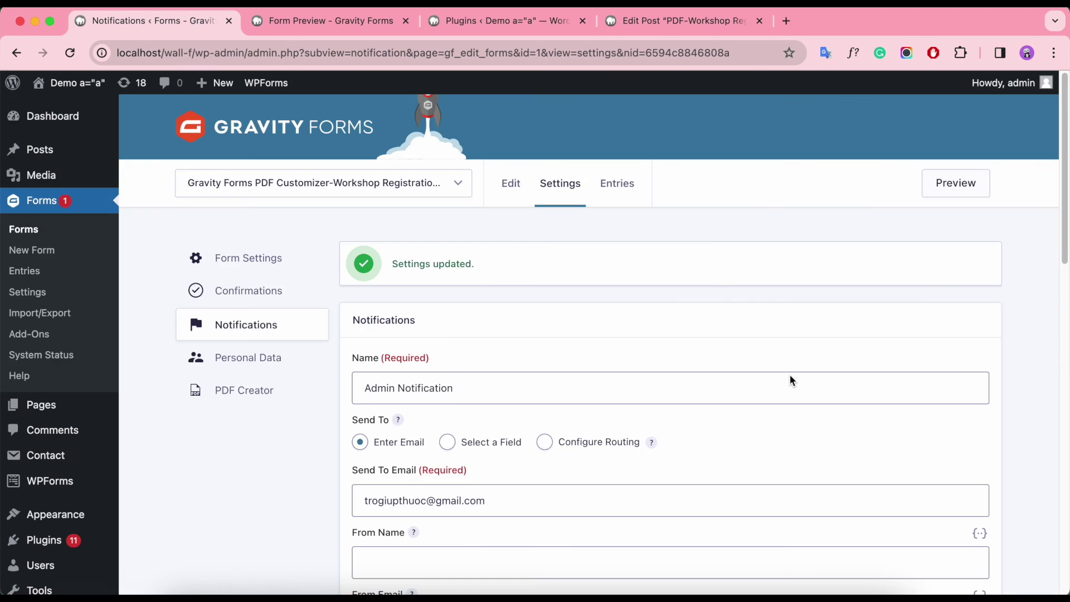
scroll(790, 380, "down", 5)
scroll(790, 374, "down", 9)
scroll(790, 375, "up", 14)
Step: Save the form in the editor and open its live preview
left_click(508, 190)
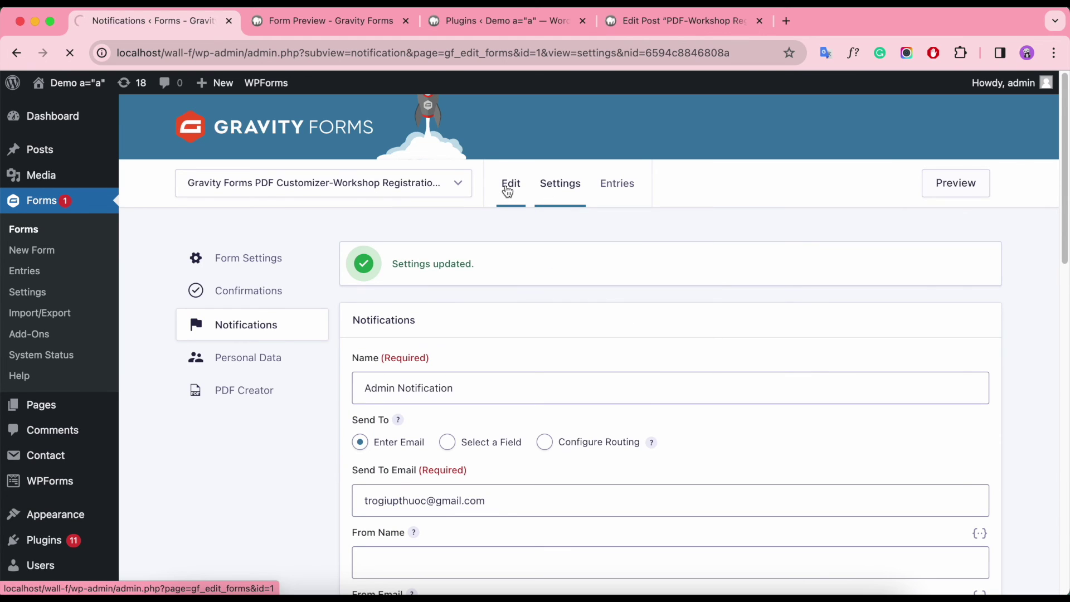
left_click(1028, 125)
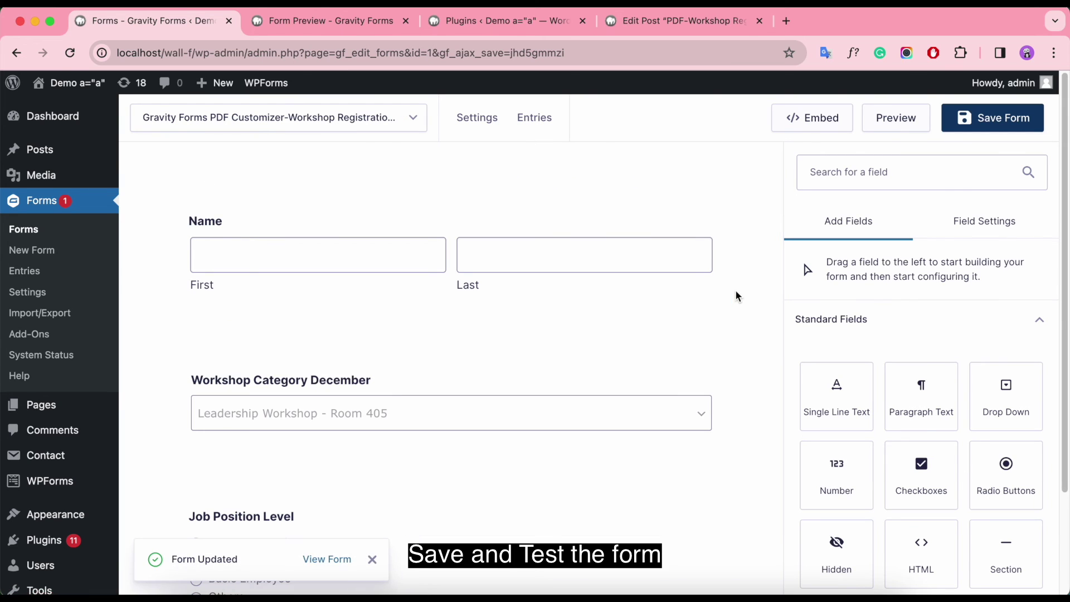
left_click(413, 117)
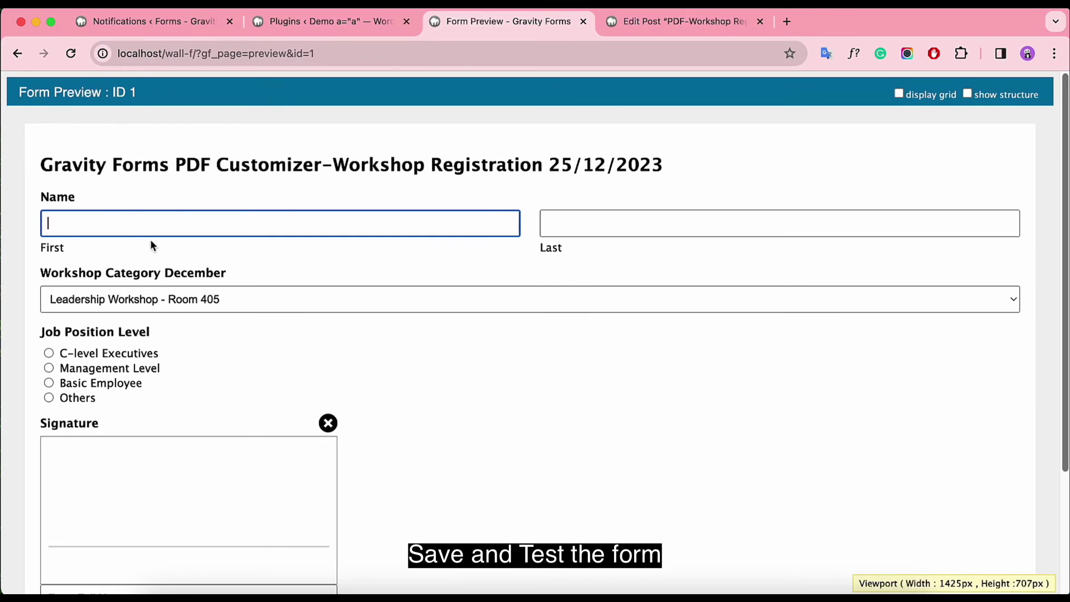
Step: Enter the registrant's first and last name, choosing Personal Development Seminar - Room 406 and Management Level
left_click(136, 218)
left_click(594, 224)
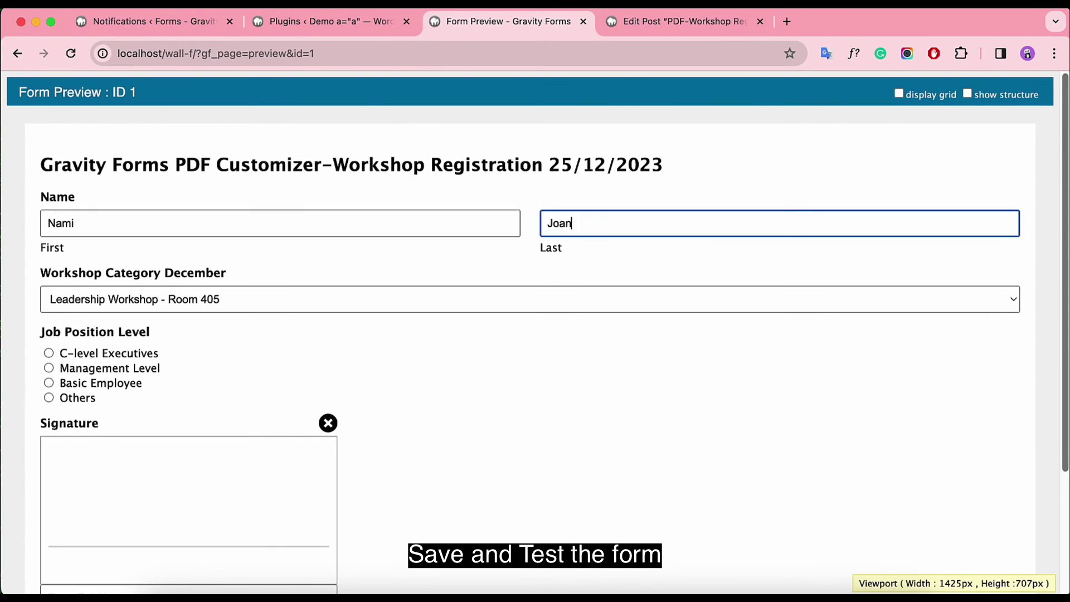
left_click(312, 299)
left_click(265, 315)
left_click(88, 372)
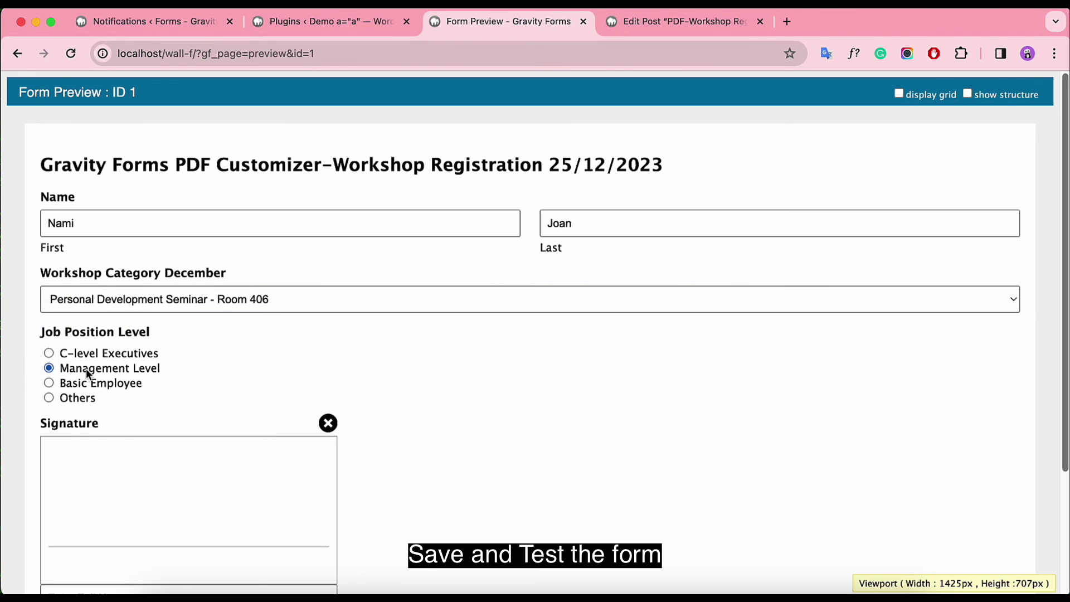
Step: Draw a signature, type the registrant's full name beneath it, and submit
scroll(87, 373, "down", 3)
mouse_move(59, 359)
left_mouse_down()
mouse_move(174, 344)
mouse_move(262, 362)
mouse_move(315, 288)
left_mouse_up()
left_click(112, 438)
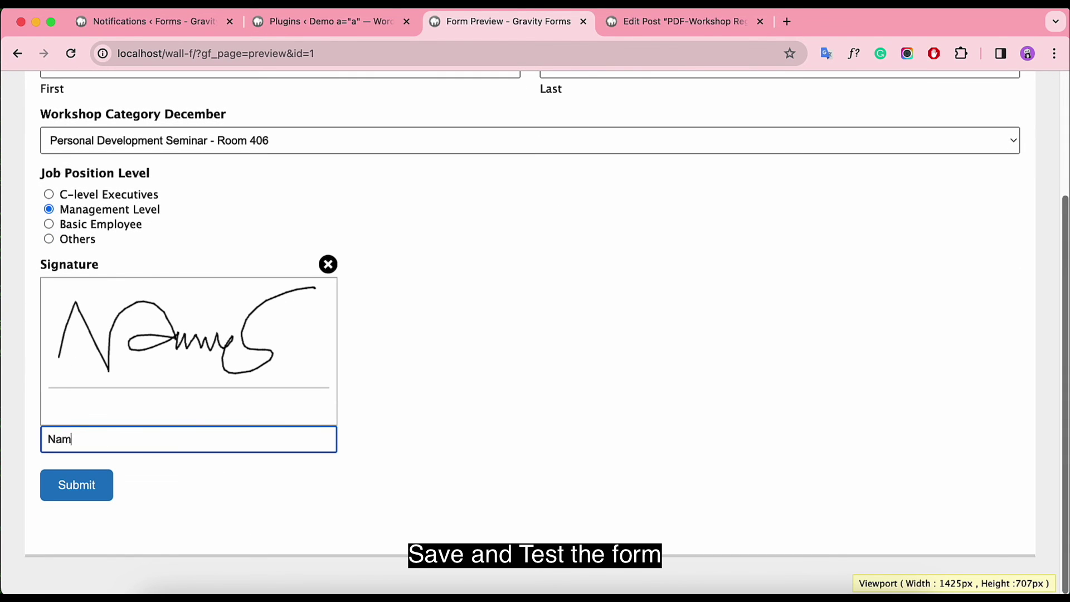
left_click(83, 485)
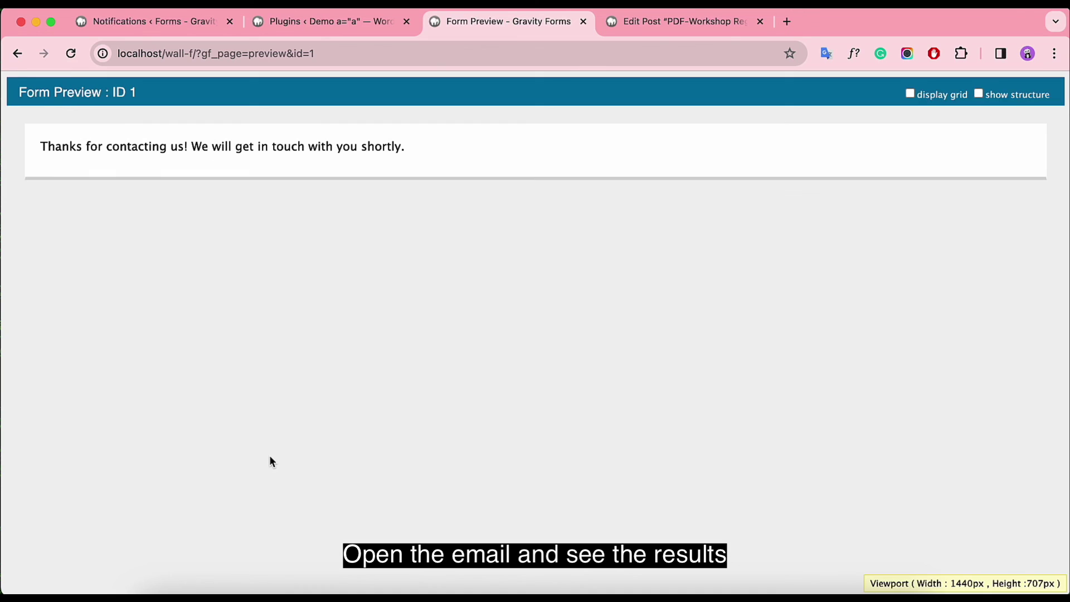
Step: Open the Workshop Registration December email in Gmail in a new tab
left_click(787, 22)
left_click(929, 100)
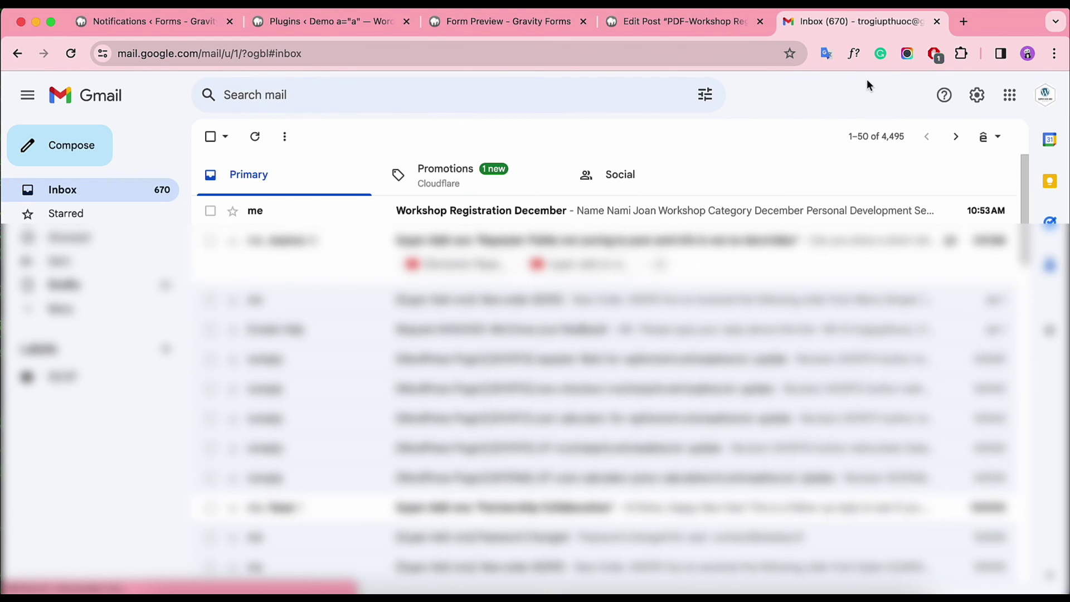
left_click(691, 211)
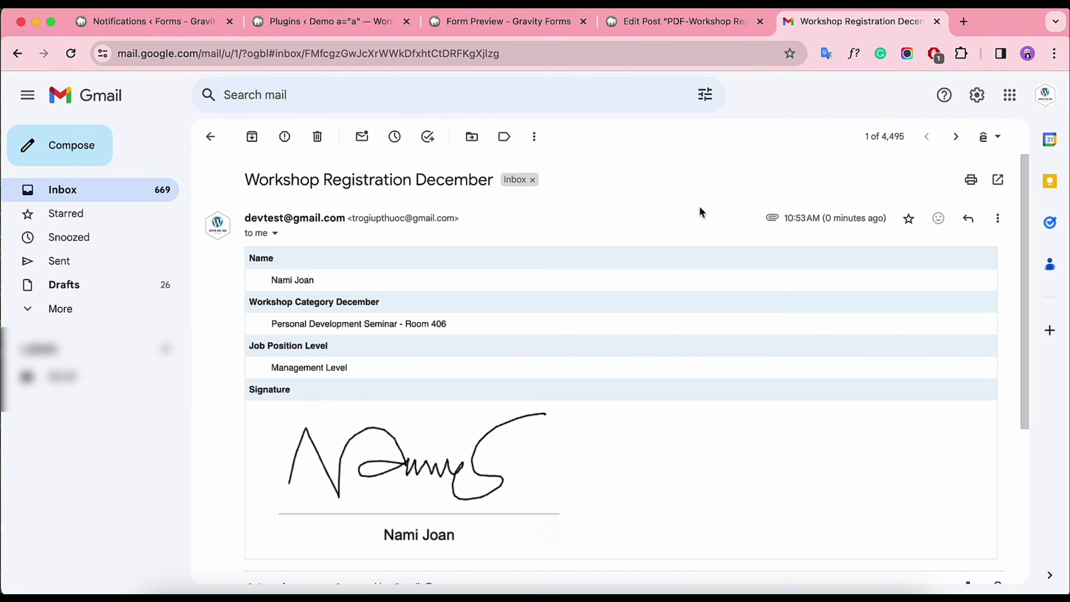
scroll(699, 208, "down", 2)
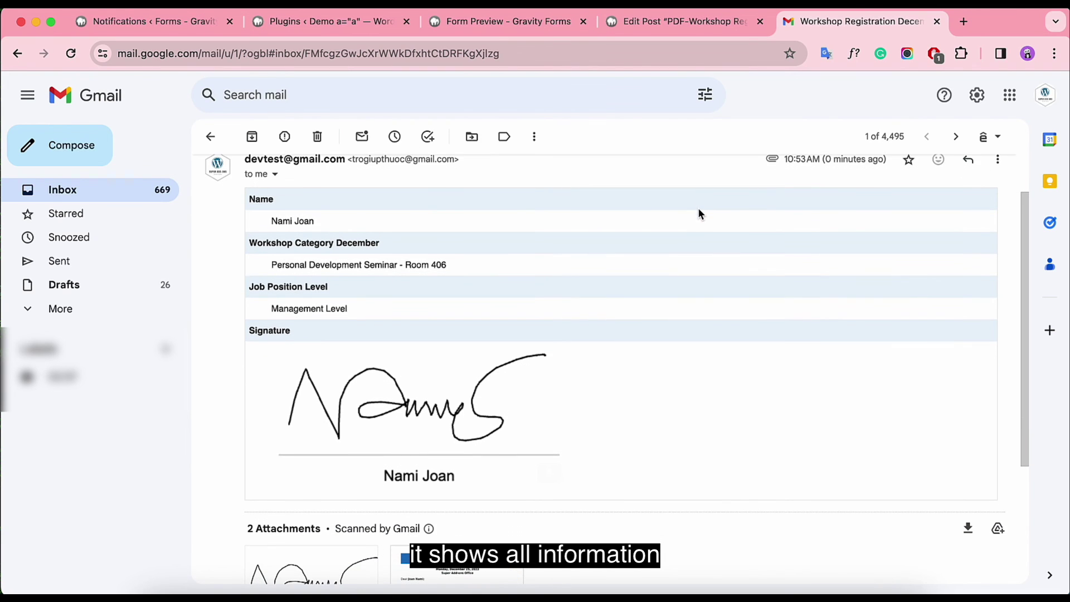
scroll(699, 211, "down", 2)
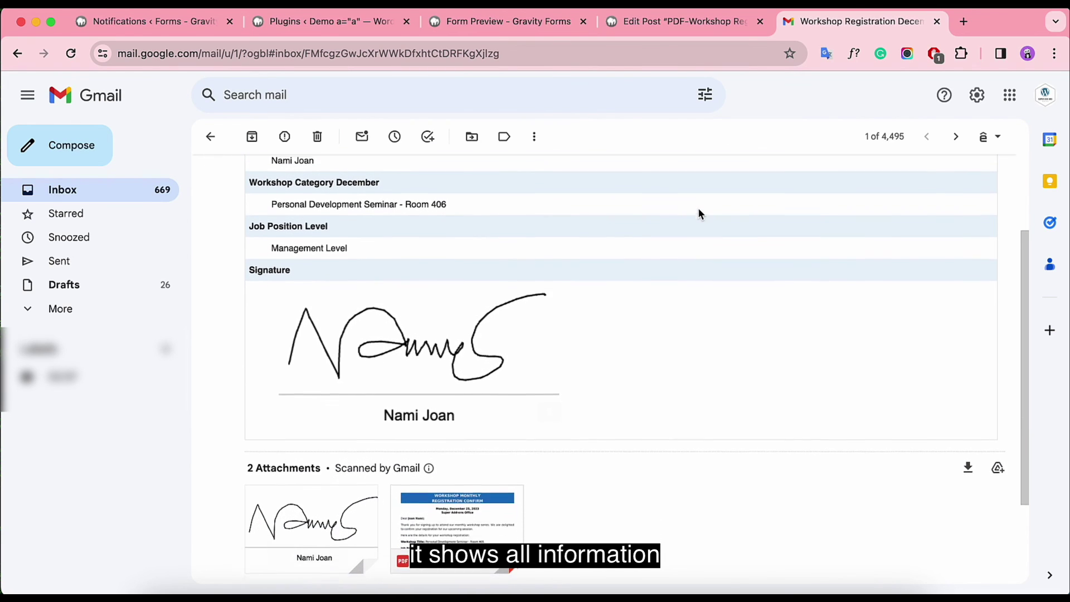
scroll(698, 212, "down", 4)
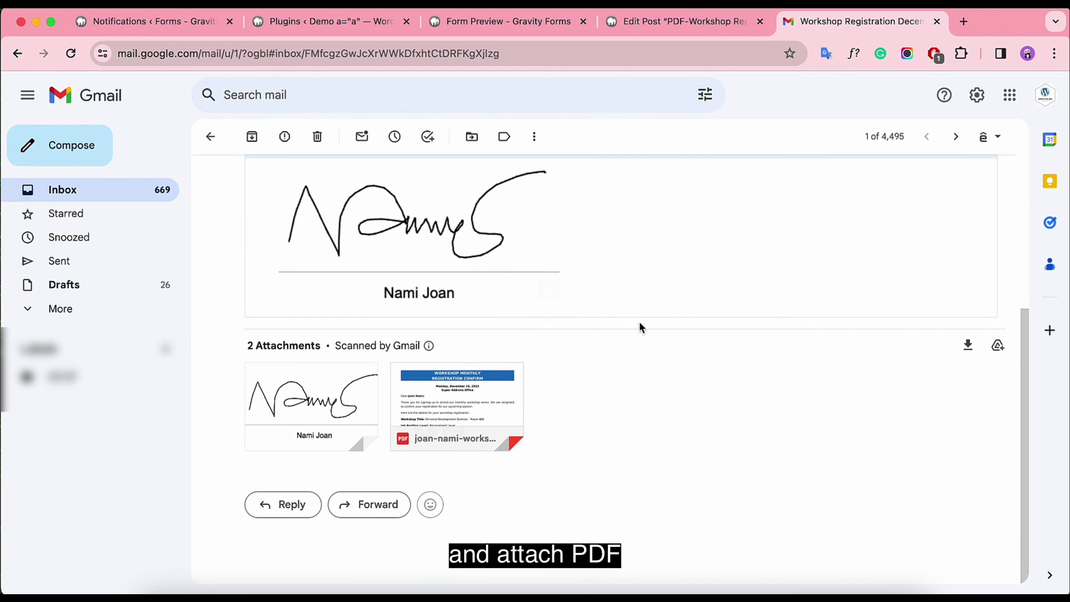
Step: View the attached registration confirmation PDF and scroll through its contents
left_click(476, 380)
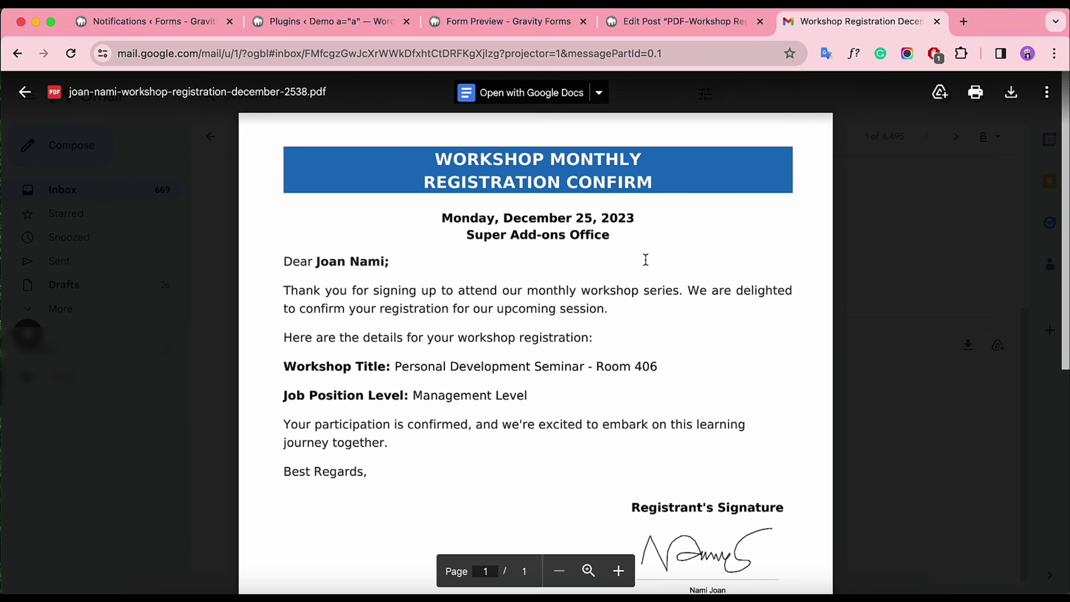
scroll(645, 259, "down", 3)
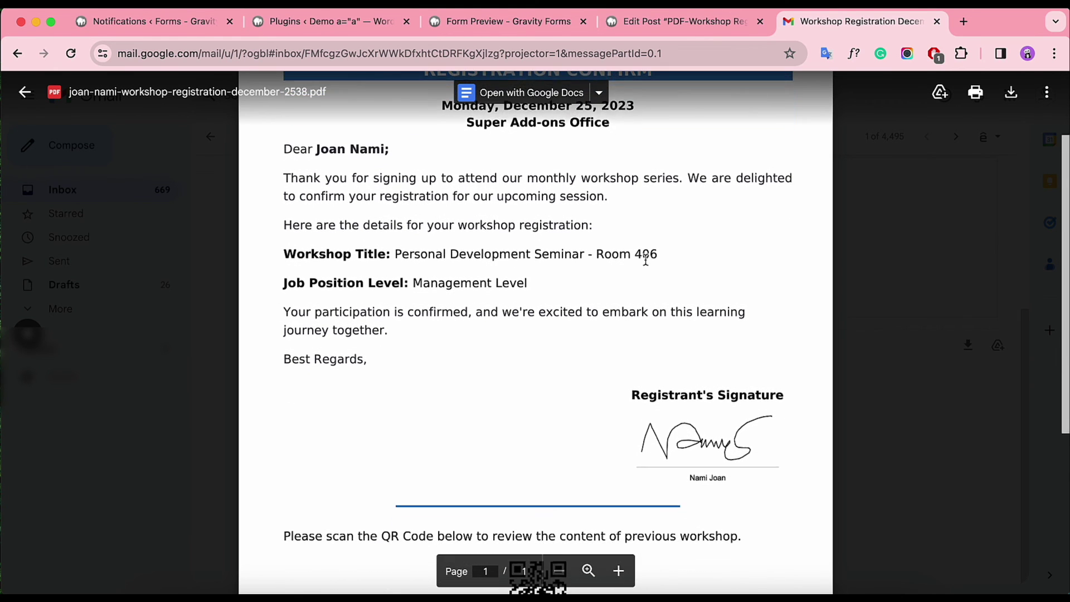
scroll(645, 259, "down", 7)
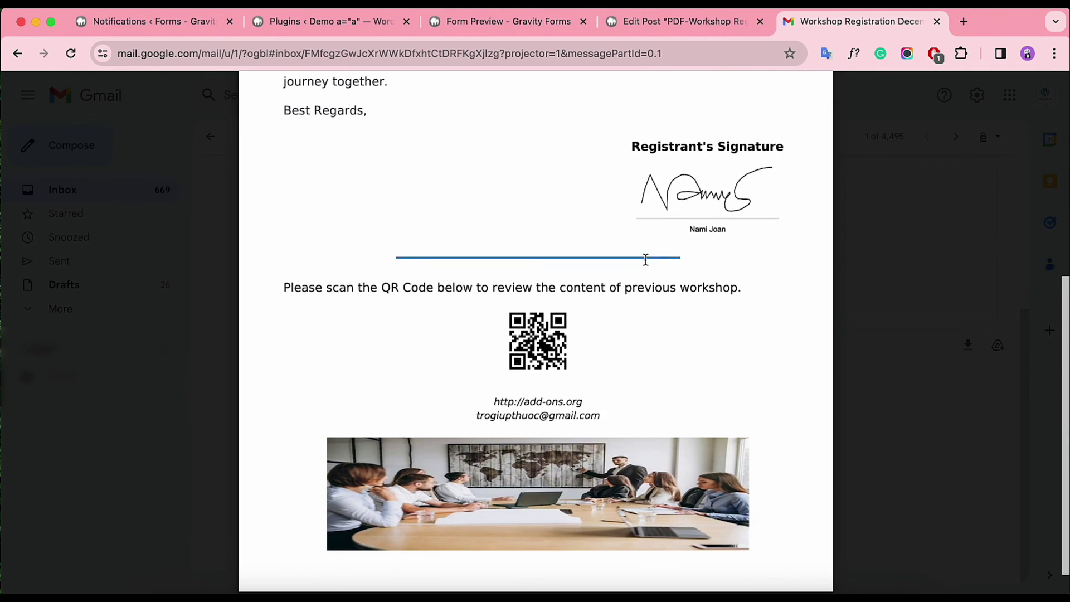
scroll(646, 260, "down", 1)
scroll(697, 323, "up", 10)
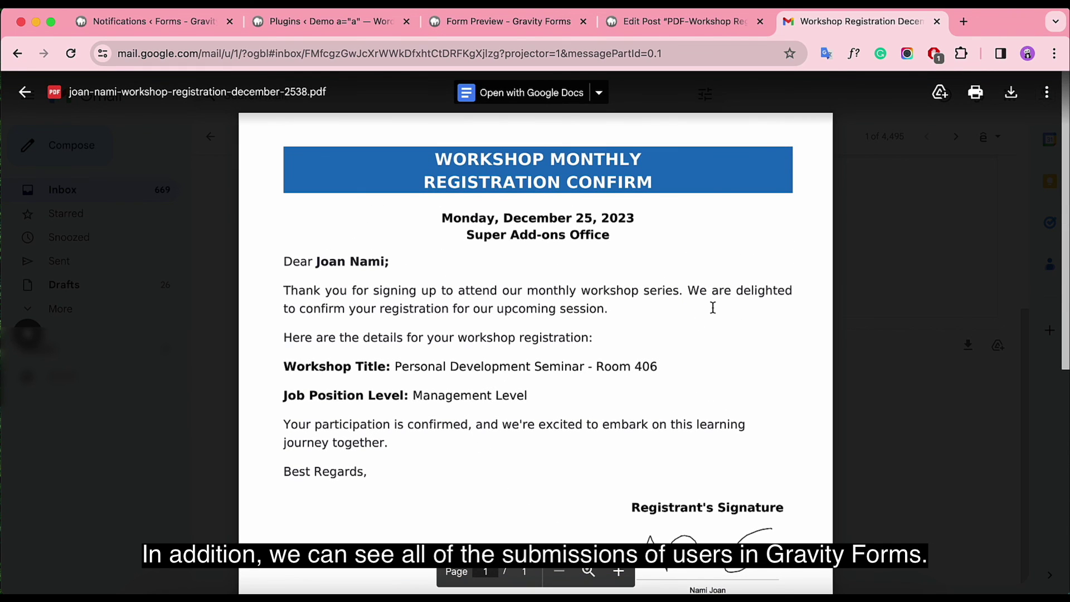
Step: Back in WordPress, view the test submission's entry under Forms > Entries
left_click(335, 22)
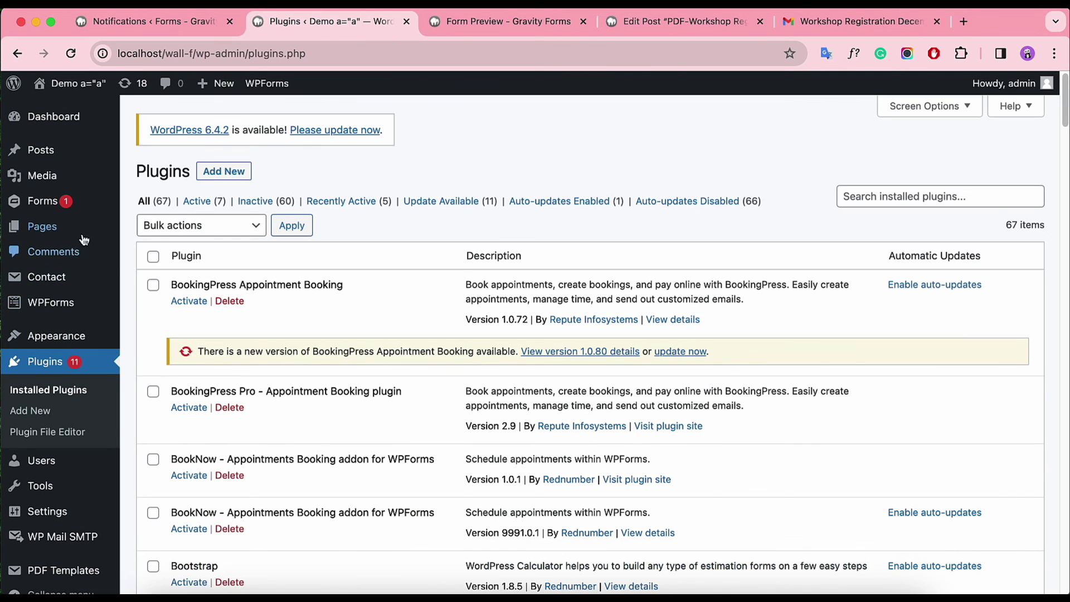
mouse_move(54, 207)
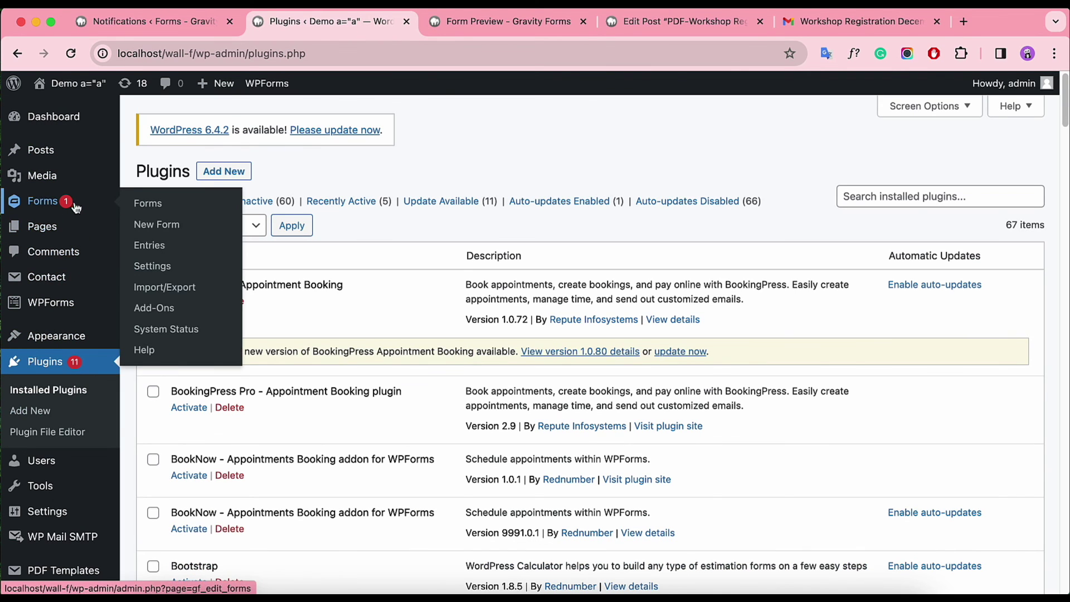
left_click(150, 246)
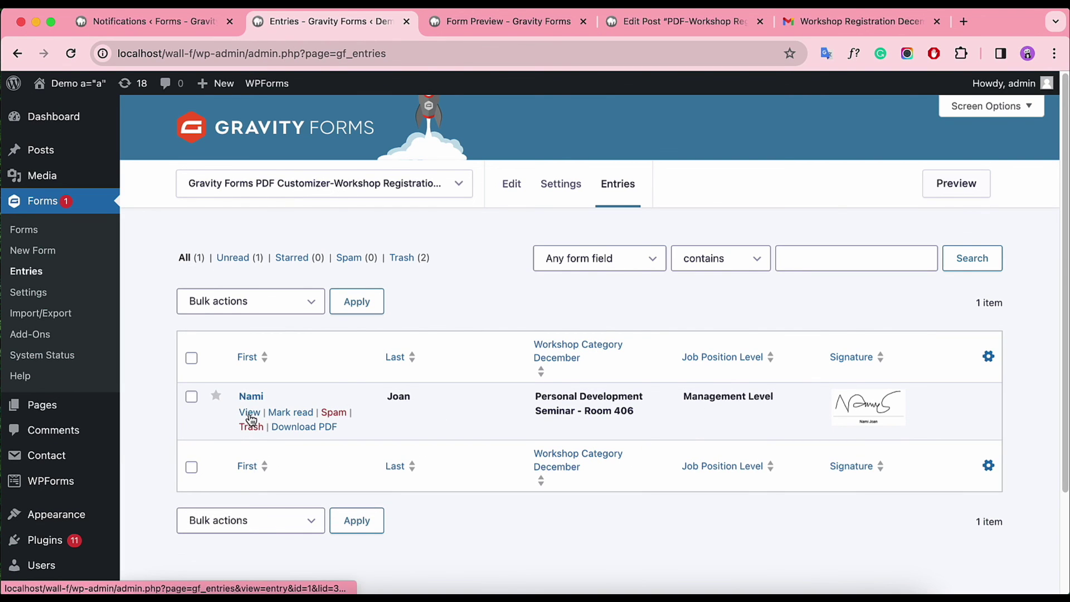
left_click(250, 414)
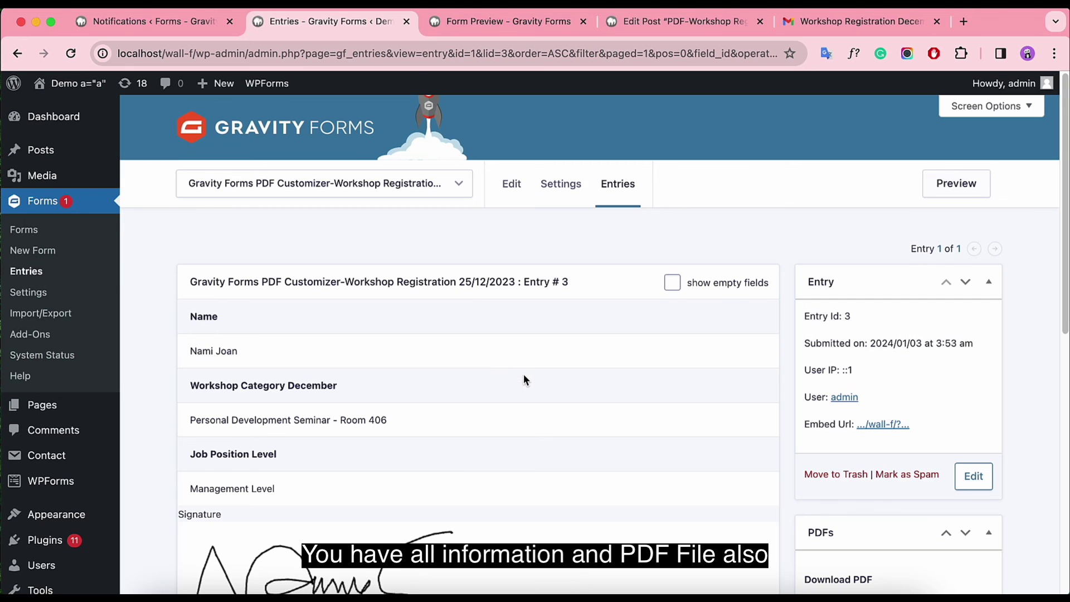
Step: Preview the entry's generated Workshop Monthly Registration Confirm PDF in a new tab
scroll(523, 377, "down", 3)
scroll(523, 379, "down", 10)
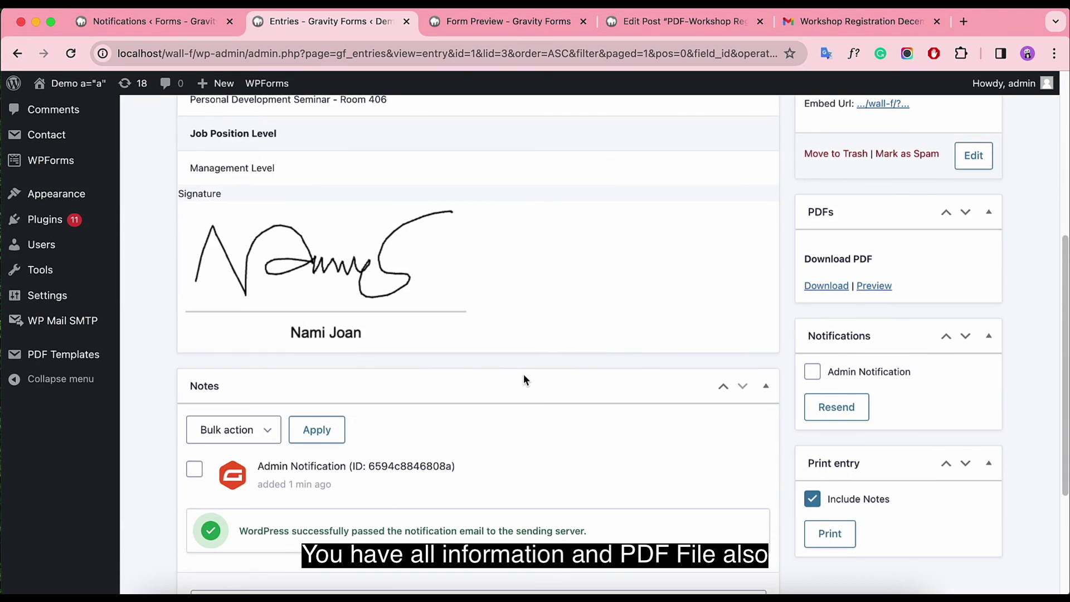
scroll(523, 374, "up", 12)
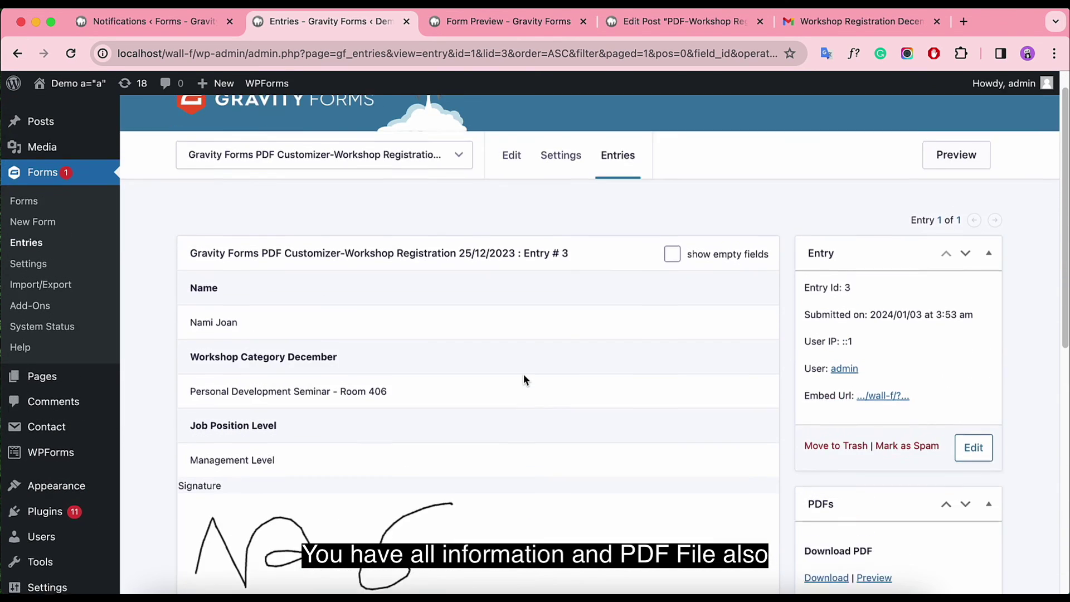
scroll(880, 359, "down", 4)
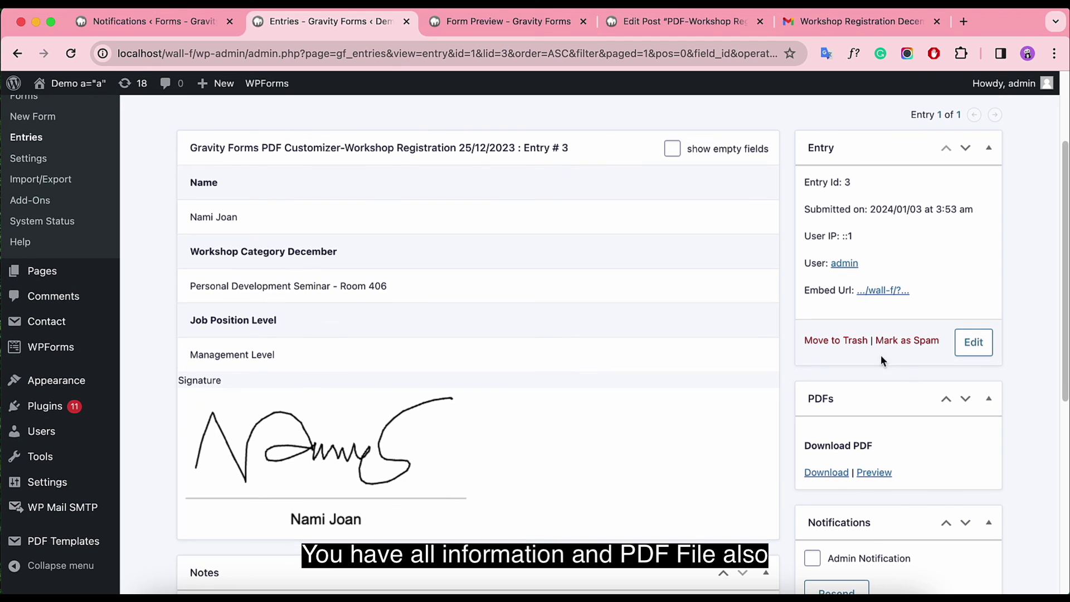
left_click(873, 473)
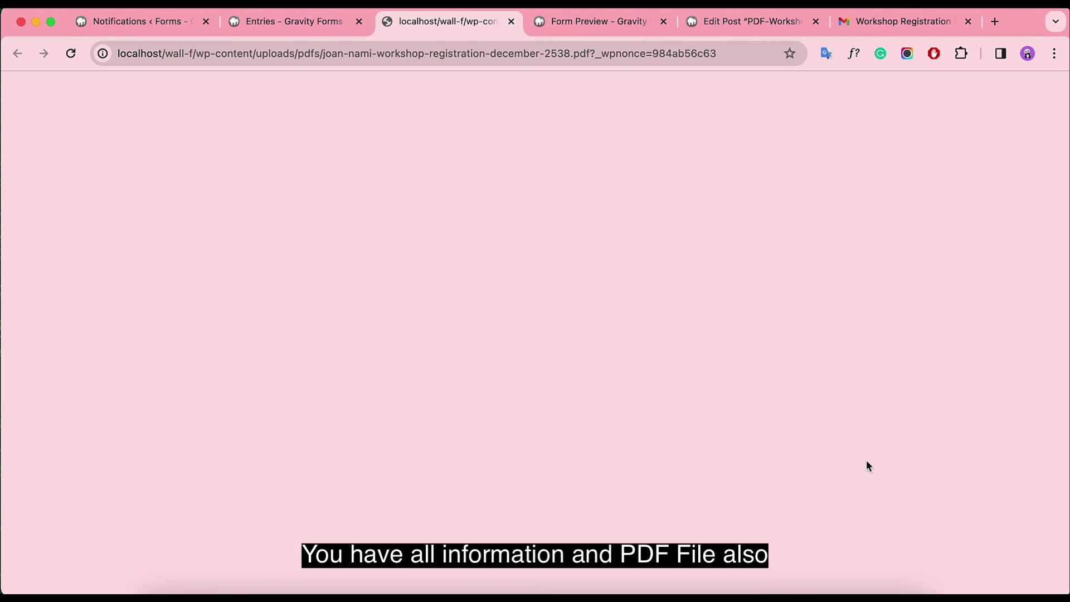
scroll(650, 264, "down", 6)
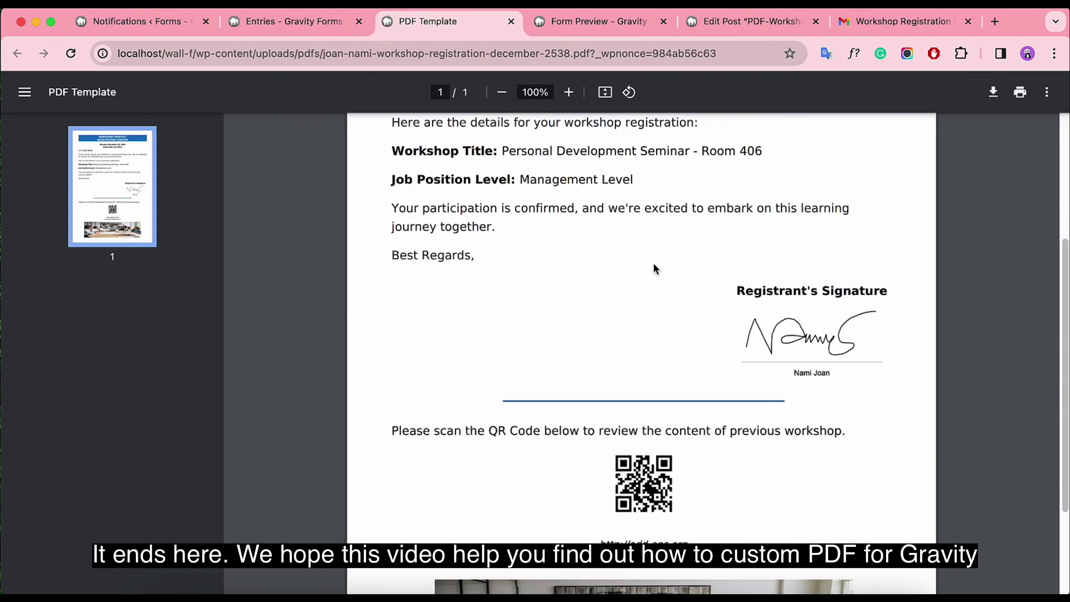
scroll(653, 263, "up", 6)
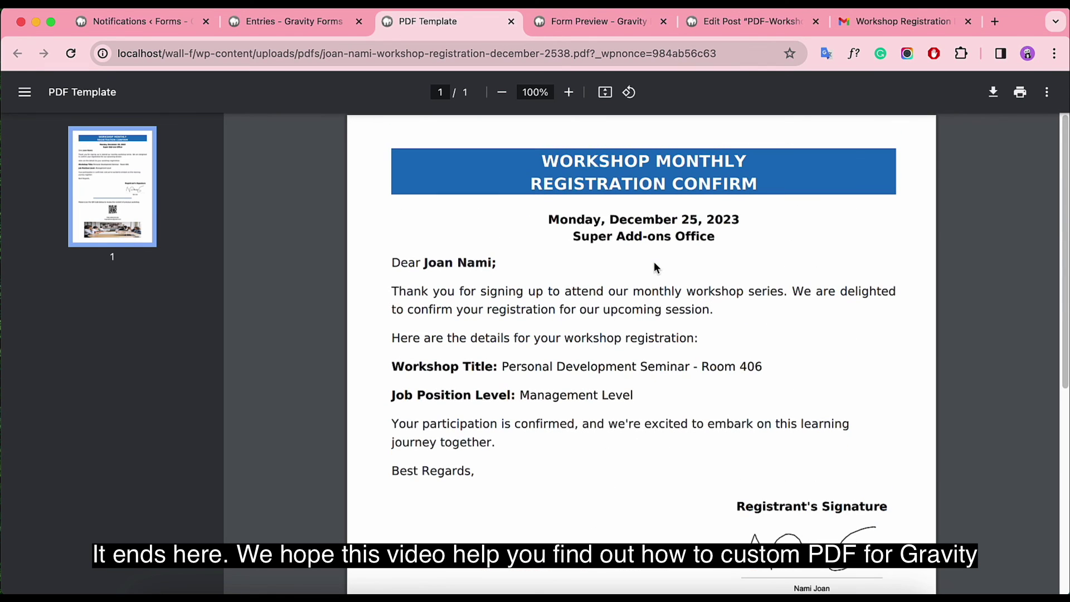